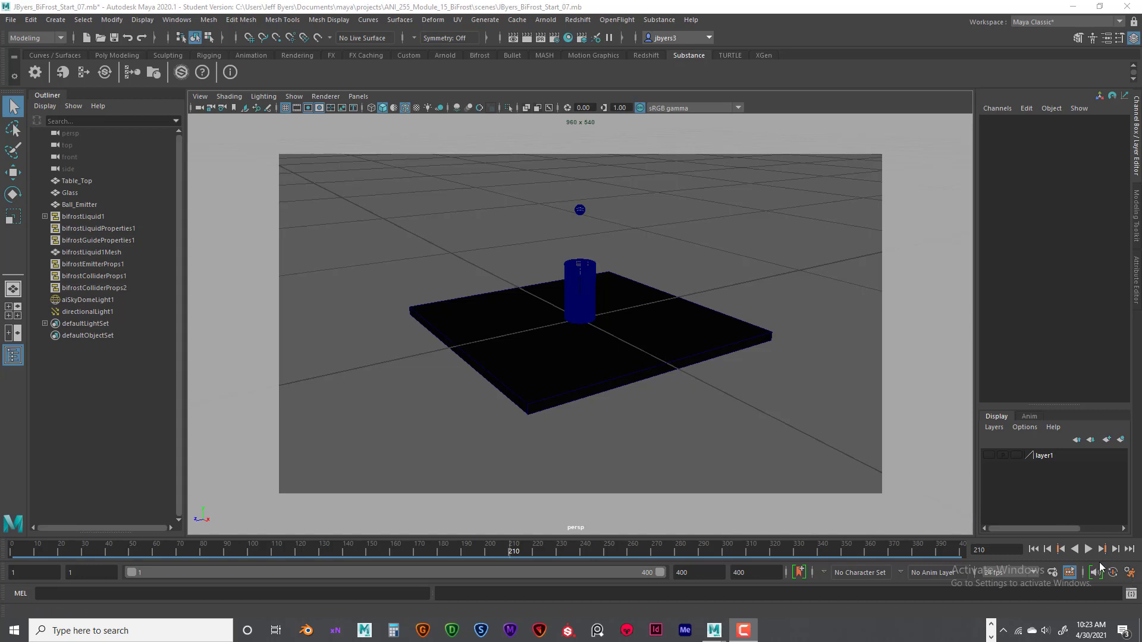
- Set the linear working unit to foot in the general Settings preferences
left_click(1129, 573)
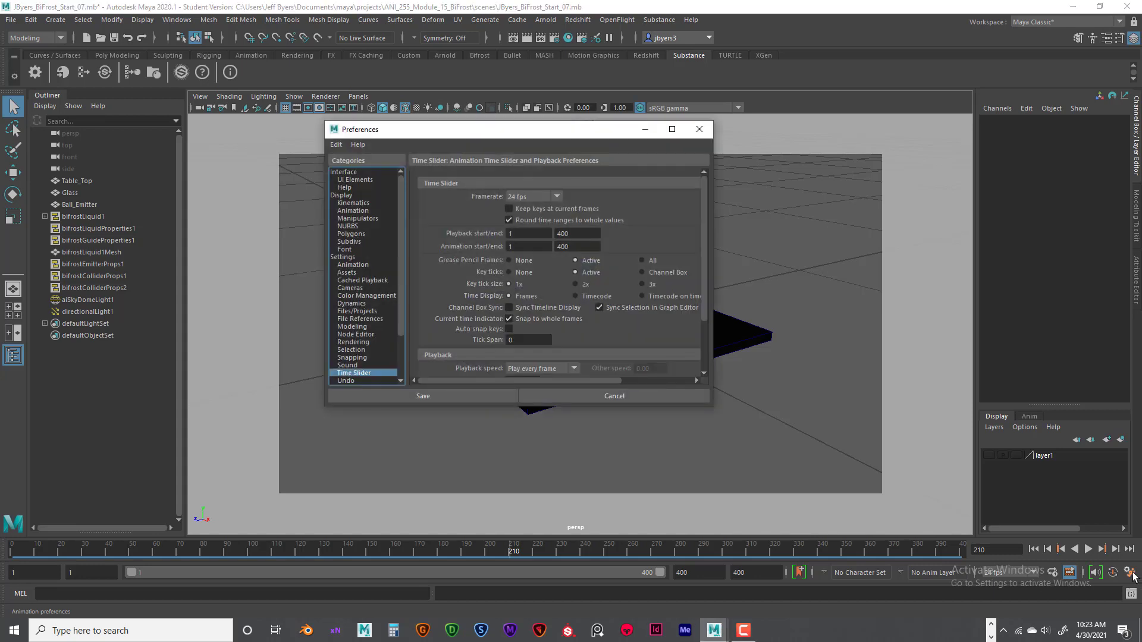
left_click_drag(550, 133, 518, 133)
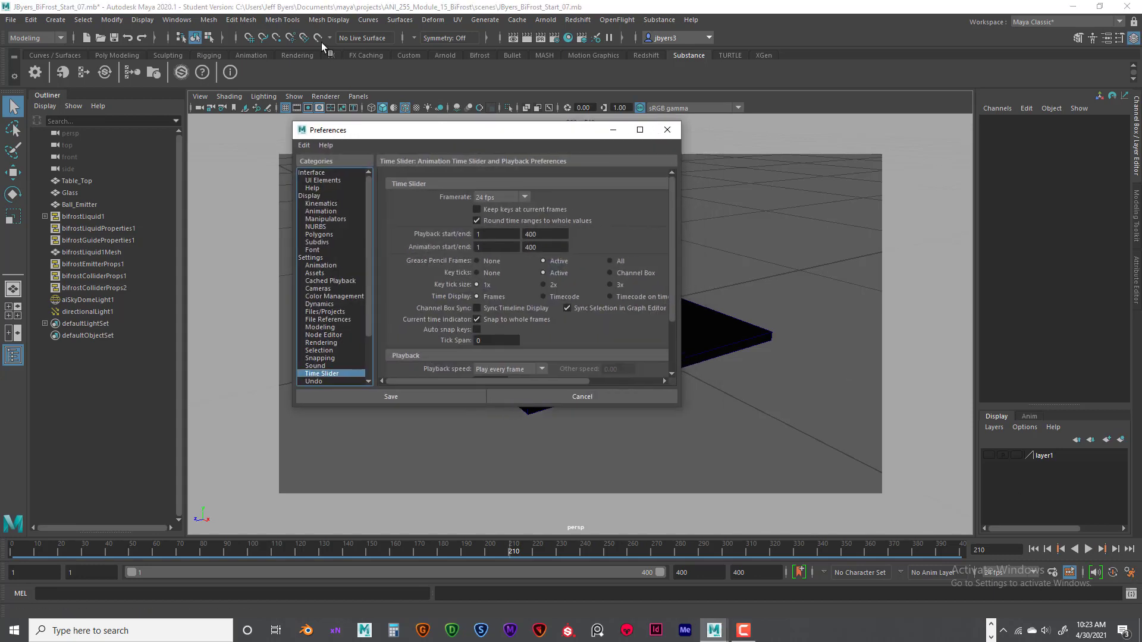
left_click(177, 20)
mouse_move(238, 133)
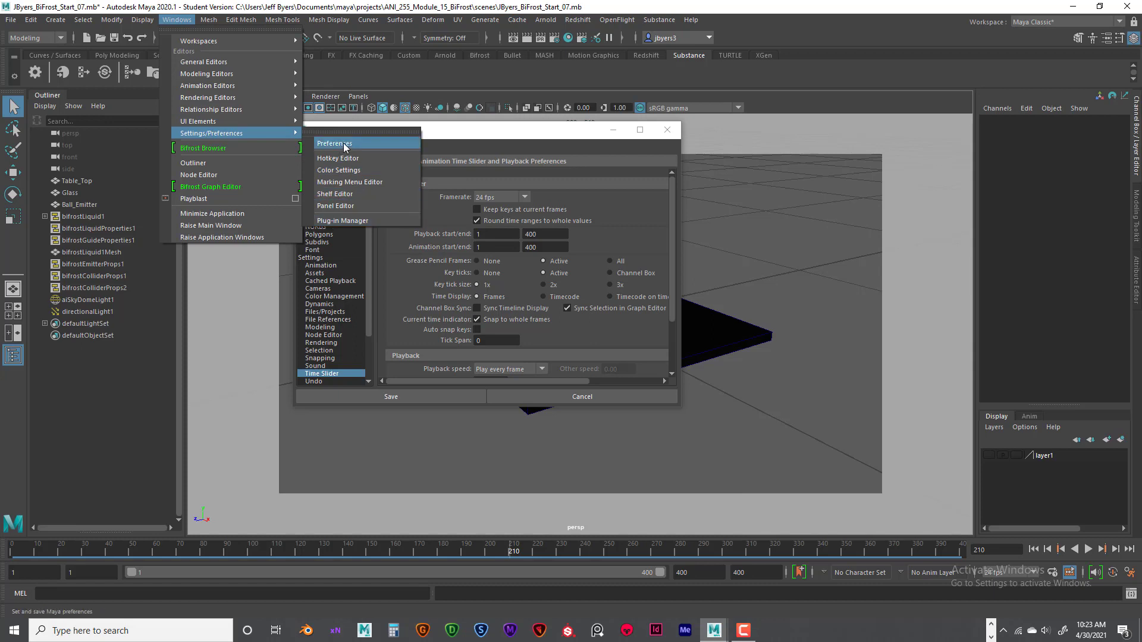
left_click(345, 144)
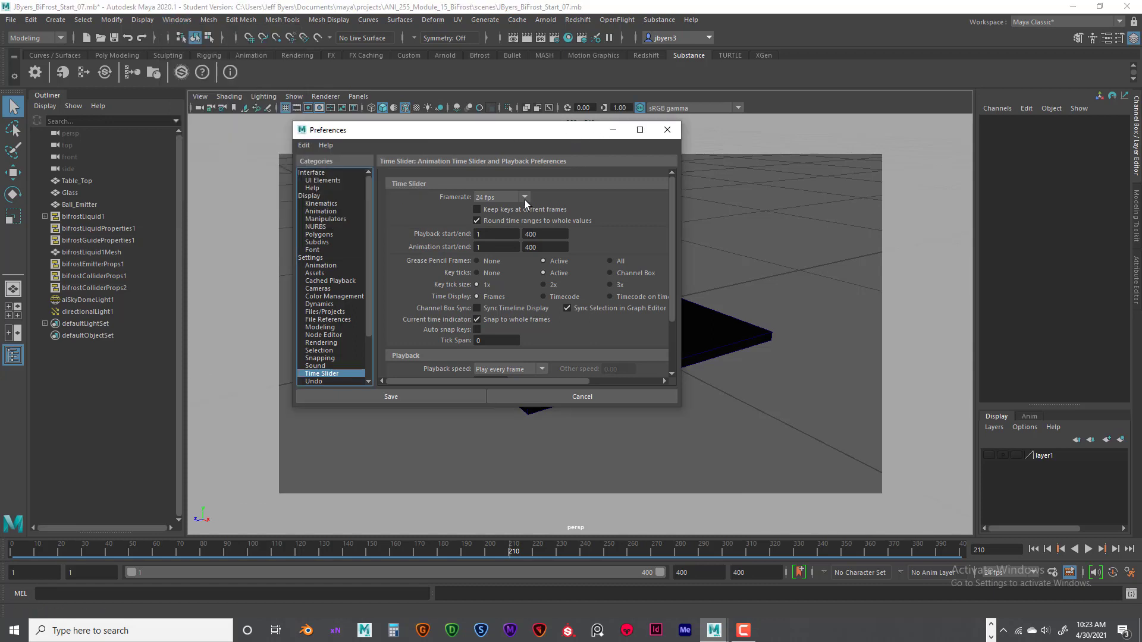
left_click(320, 258)
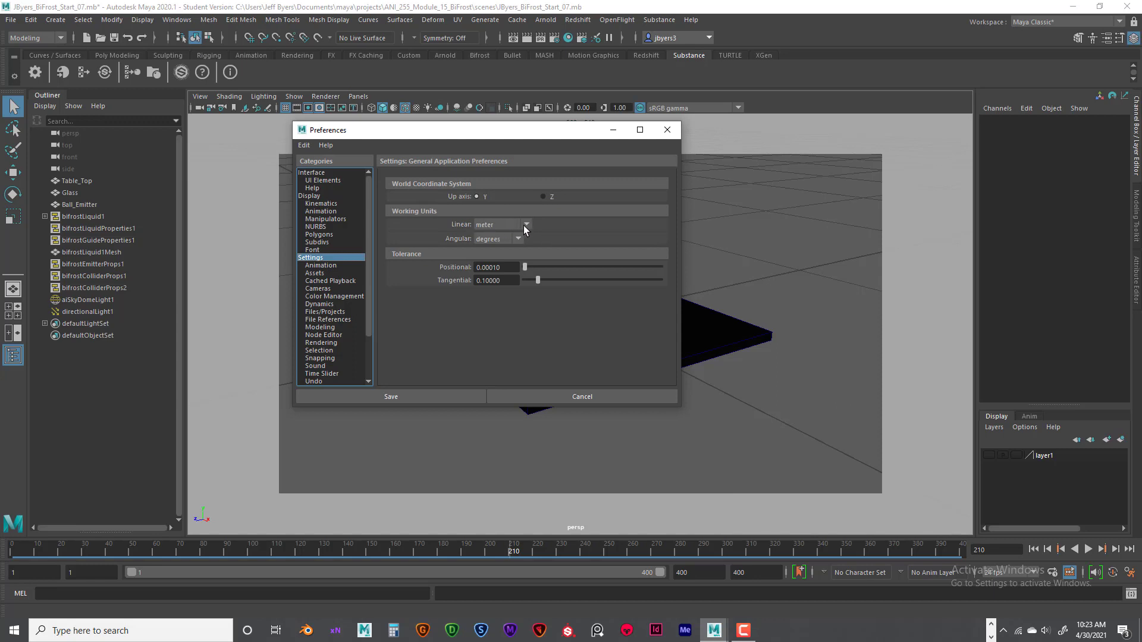
left_click(525, 226)
left_click(491, 285)
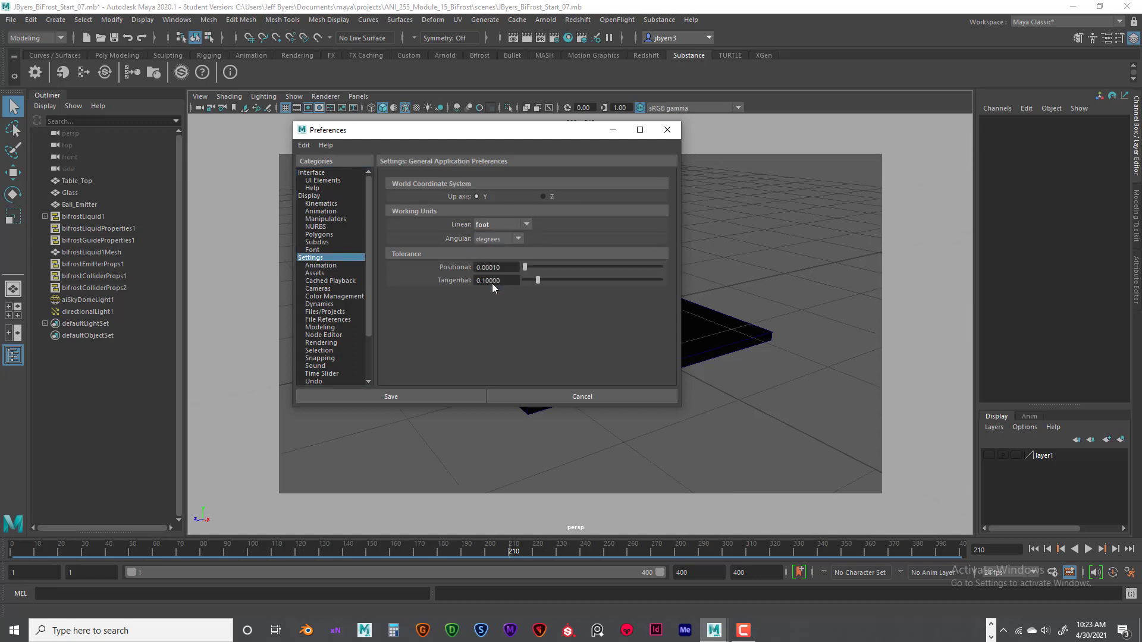
left_click_drag(559, 144, 966, 175)
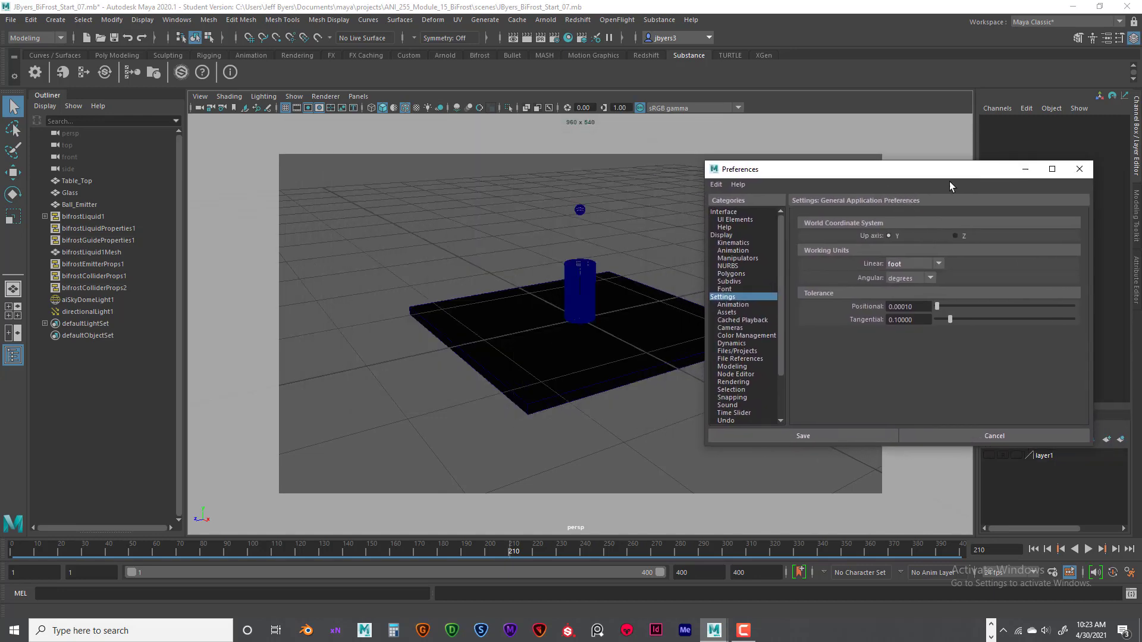
- Examine the size of the table top, glass and ball emitter against the grid in the perspective view
left_click_drag(641, 319, 613, 316, "alt")
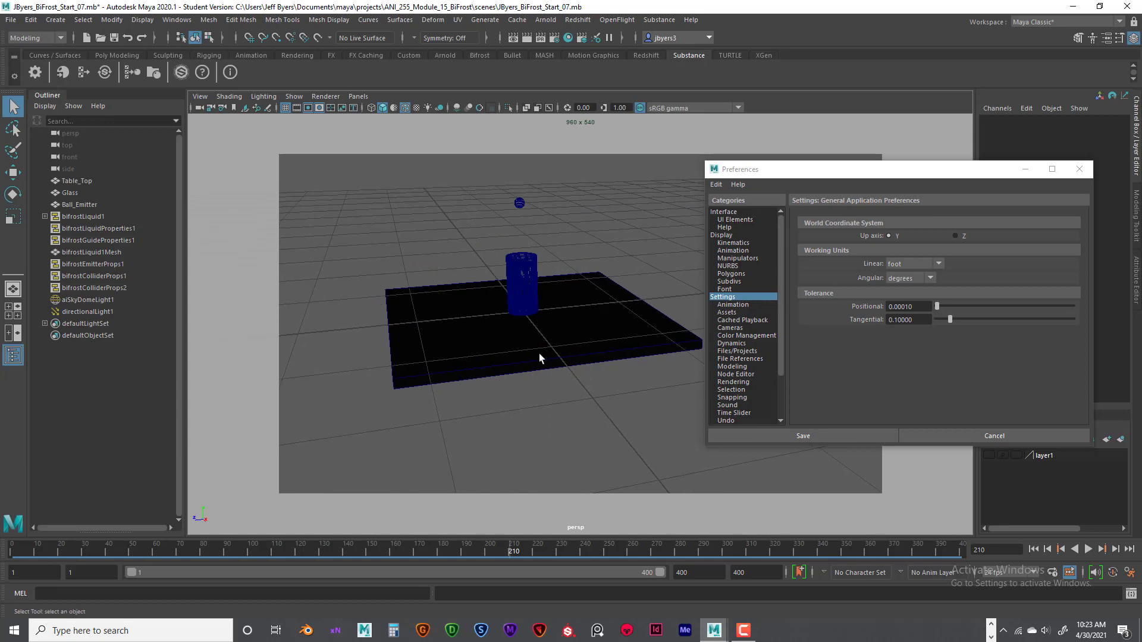
mouse_move(569, 350)
left_mouse_down("alt")
mouse_move(541, 342)
mouse_move(588, 342)
left_mouse_up("alt")
left_click_drag(625, 282, 683, 247, "alt")
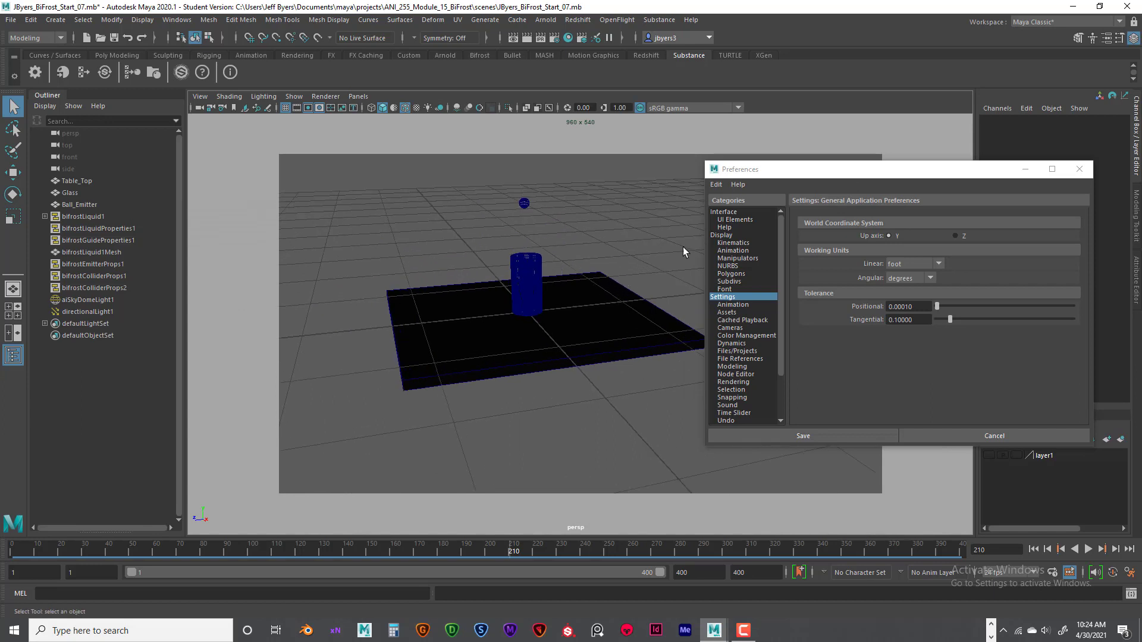
left_click_drag(792, 177, 862, 177)
left_click_drag(601, 260, 595, 262, "alt")
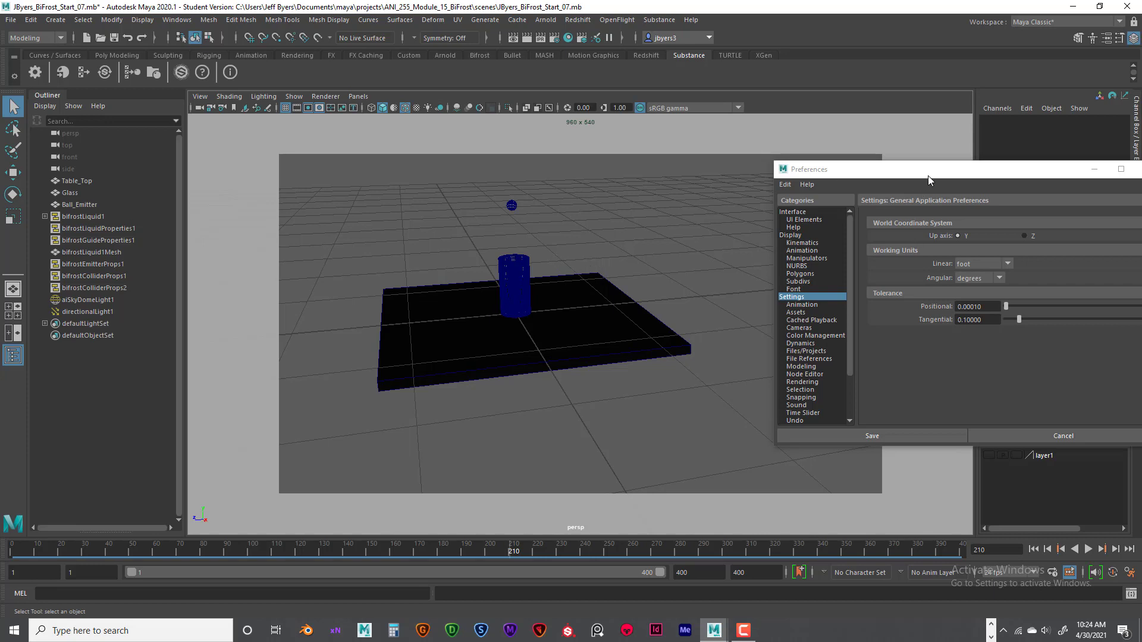
left_click_drag(930, 178, 878, 193)
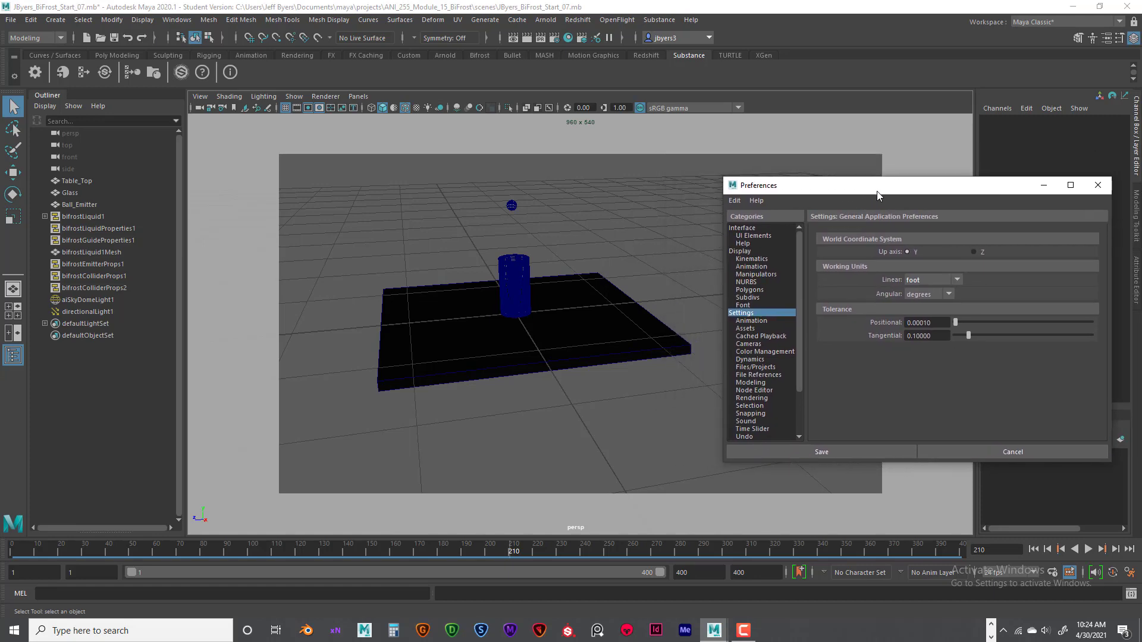
- Compare the glass and table top with the grid squares in the front orthographic view
left_click(527, 412)
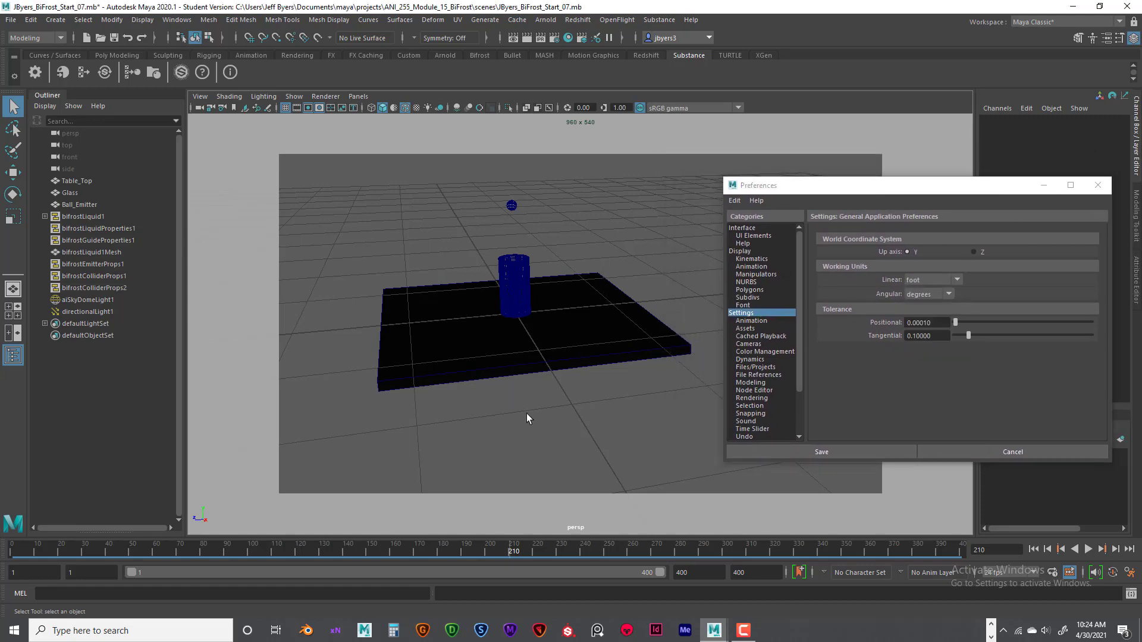
key("space")
key("space")
scroll(501, 389, "down", 5)
scroll(501, 389, "down", 3)
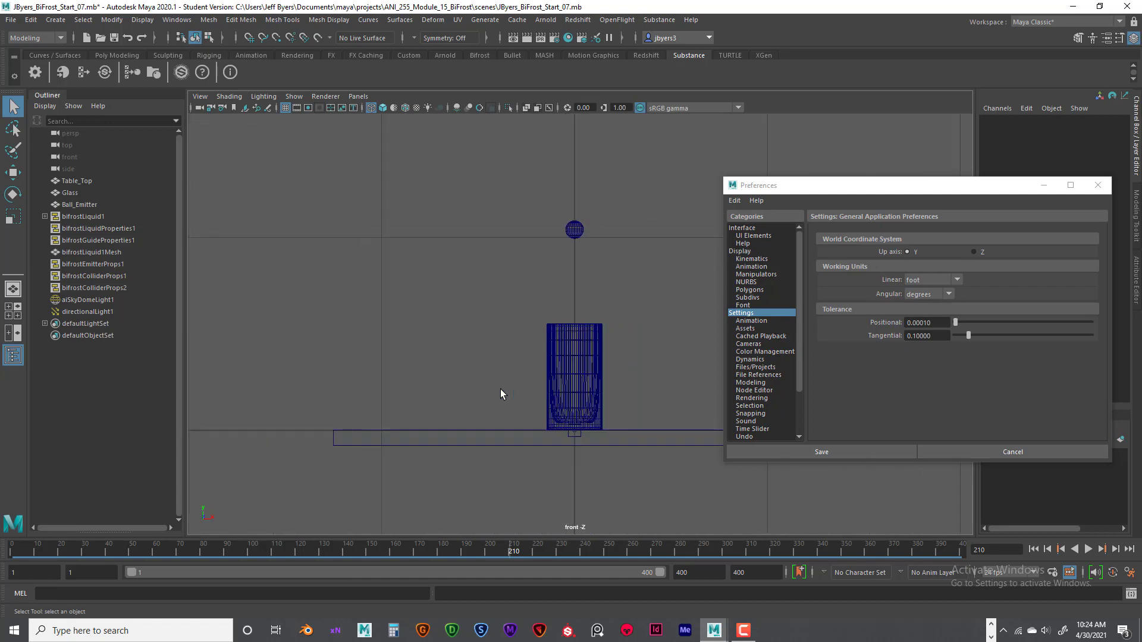
middle_click_drag(560, 361, 453, 366, "alt")
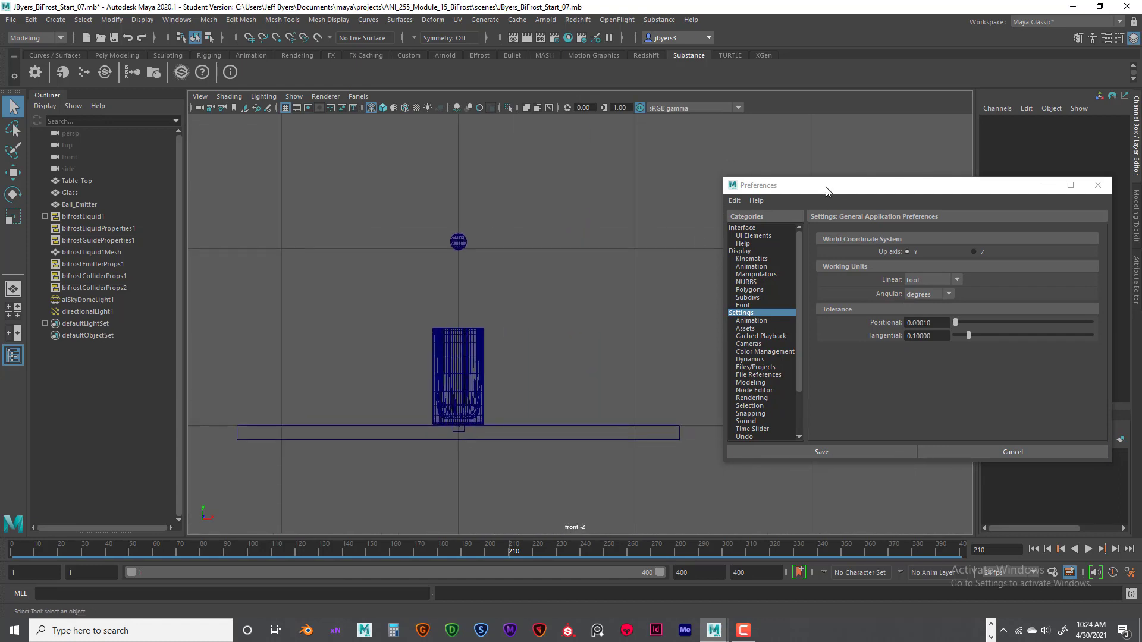
left_click_drag(825, 190, 951, 208)
scroll(559, 247, "down", 1)
middle_click_drag(559, 247, 598, 255, "alt")
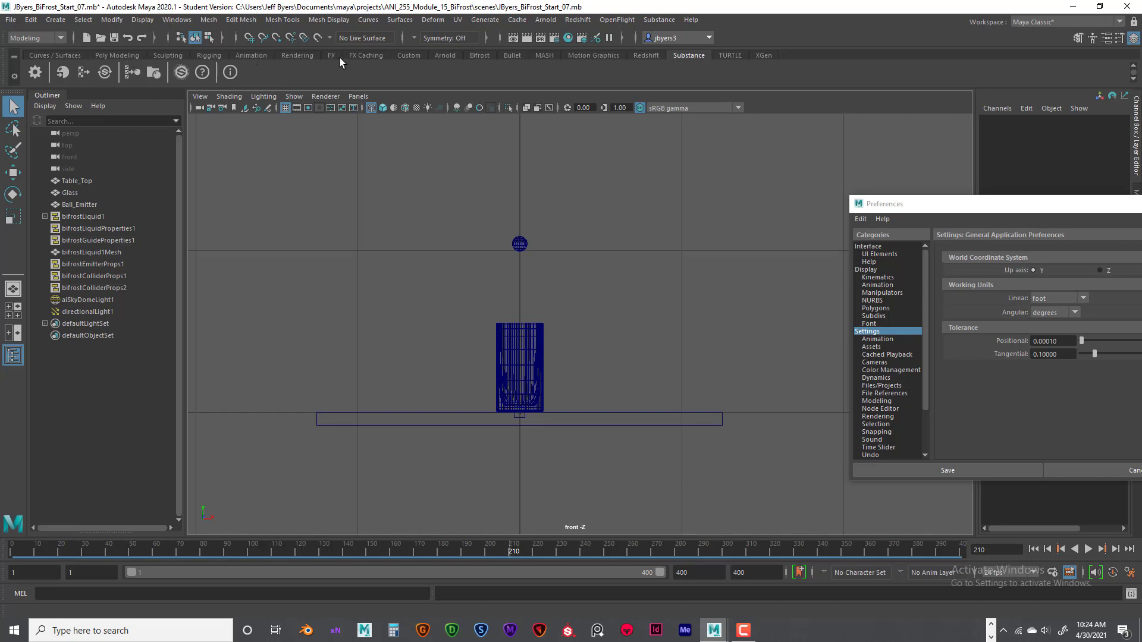
- Bring up the polygon modeling tools and select the glass in the front view
left_click(113, 55)
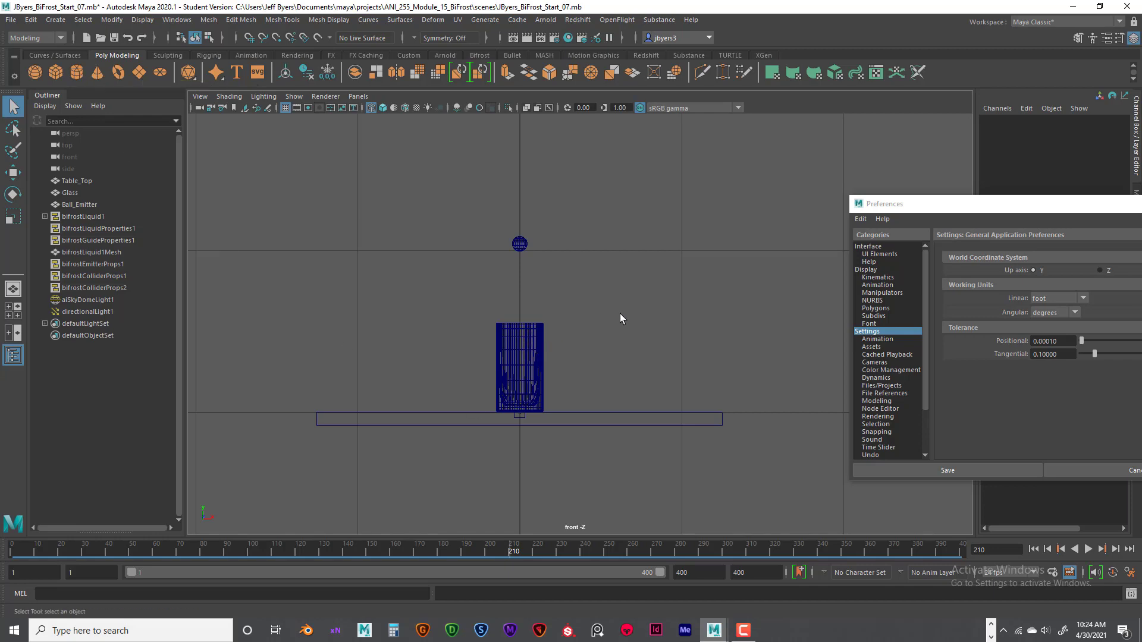
key("space")
key("space")
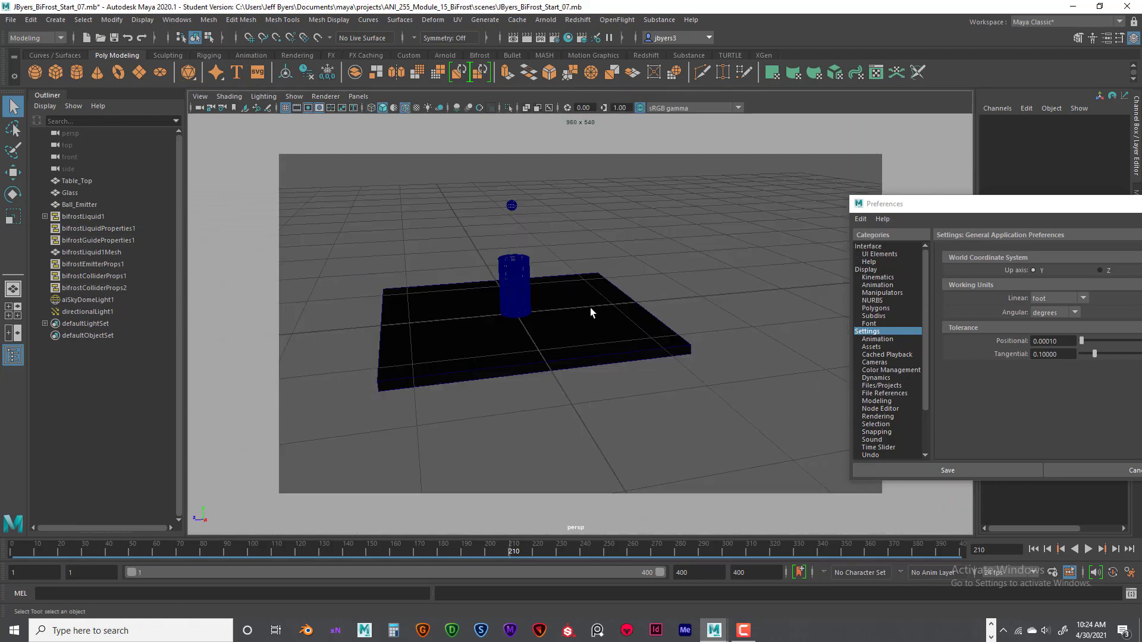
scroll(586, 310, "up", 4)
scroll(513, 295, "down", 1)
middle_click_drag(513, 293, 555, 297, "alt")
left_click_drag(556, 297, 555, 292, "alt")
key("space")
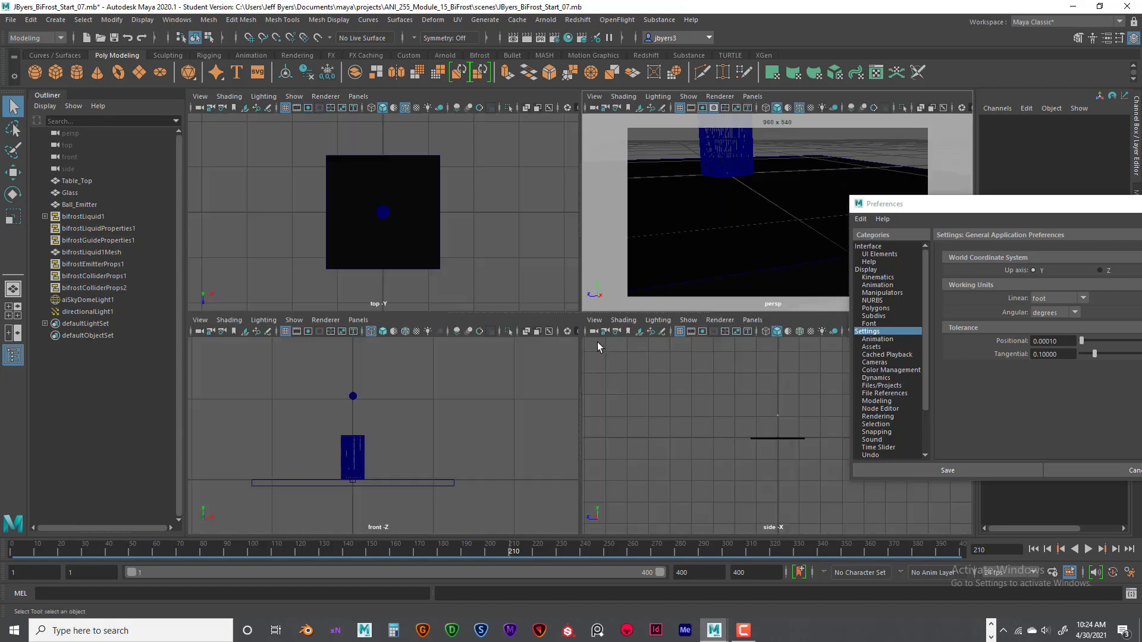
key("space")
scroll(546, 353, "up", 3)
middle_click_drag(546, 353, 550, 302, "alt")
left_click(522, 407)
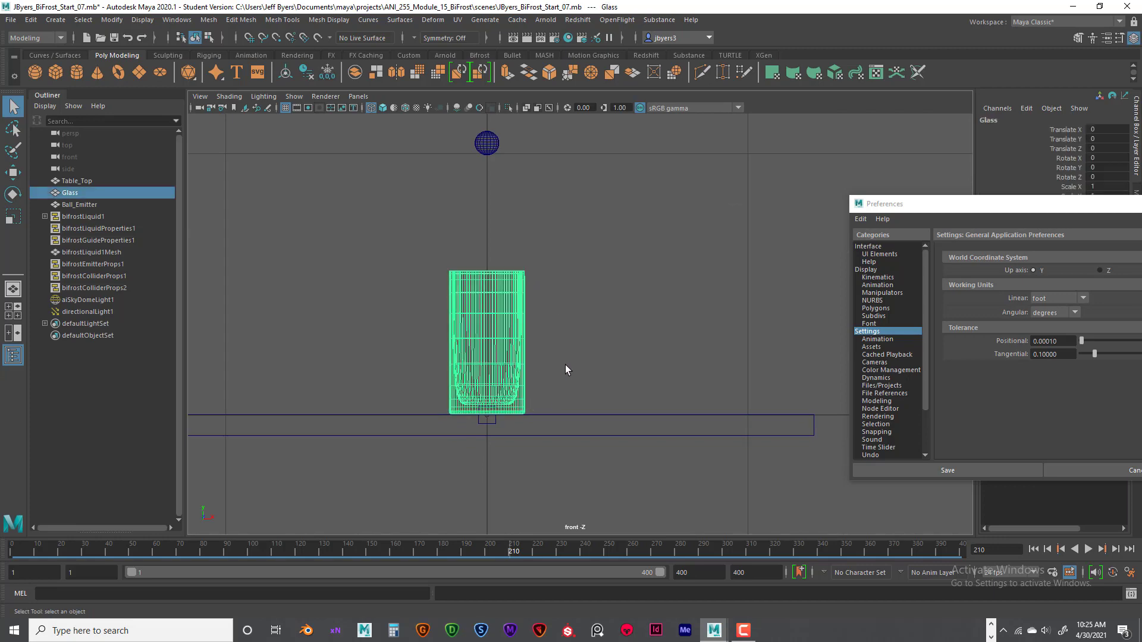
- Review the Smooth options for the selected glass mesh in the perspective view without applying them
key("space")
key("space")
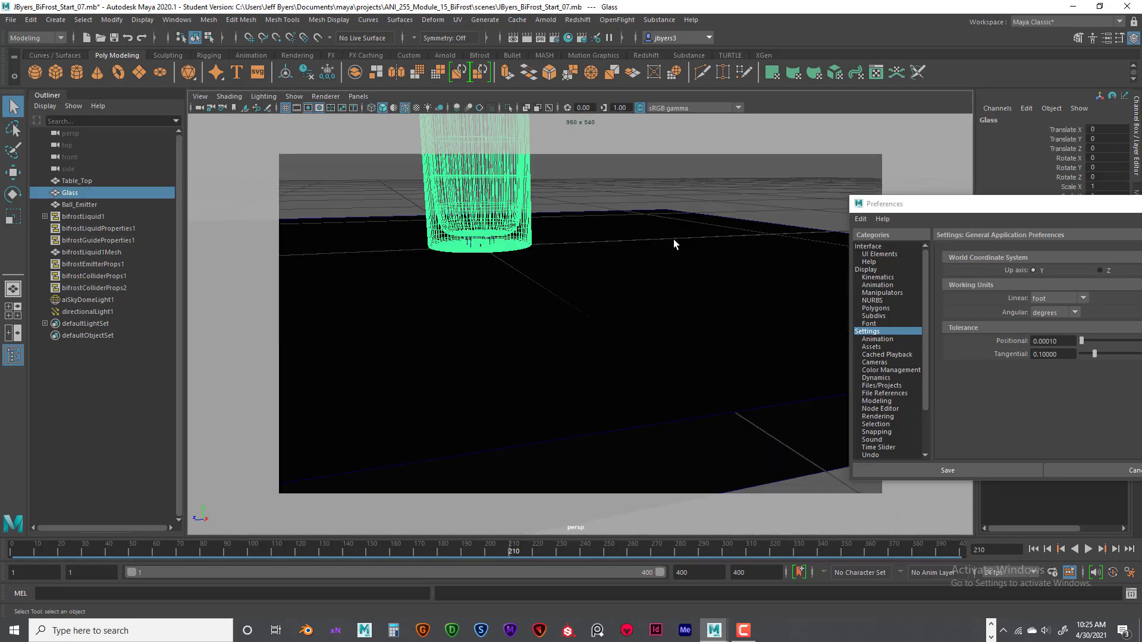
left_click_drag(592, 254, 623, 272, "alt")
middle_click_drag(623, 272, 668, 293, "alt")
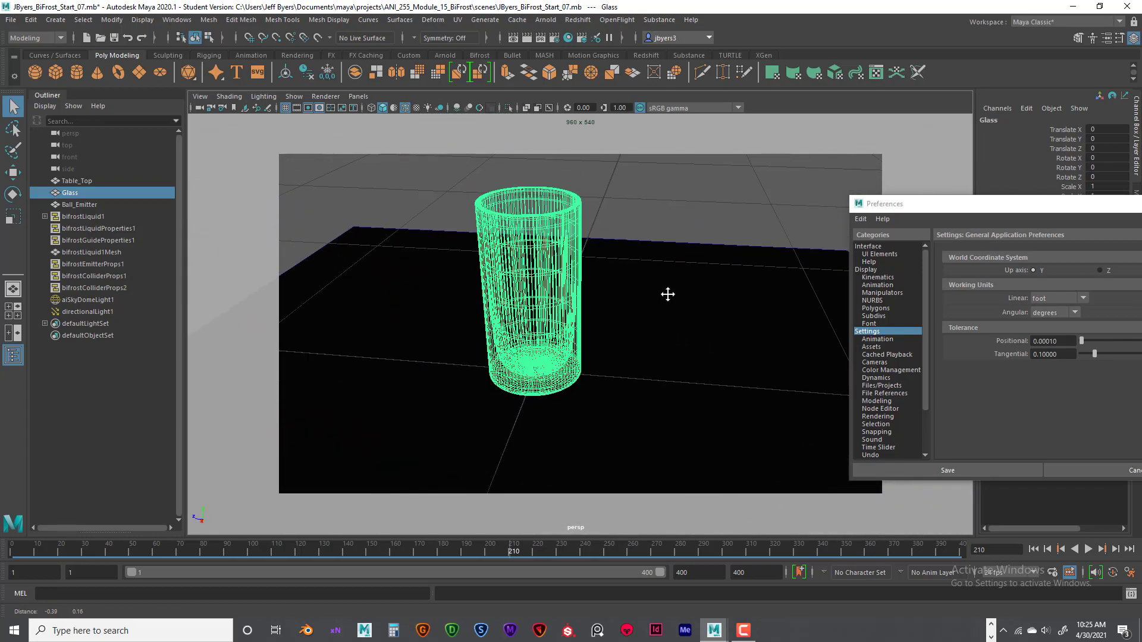
left_click_drag(652, 296, 653, 298, "alt")
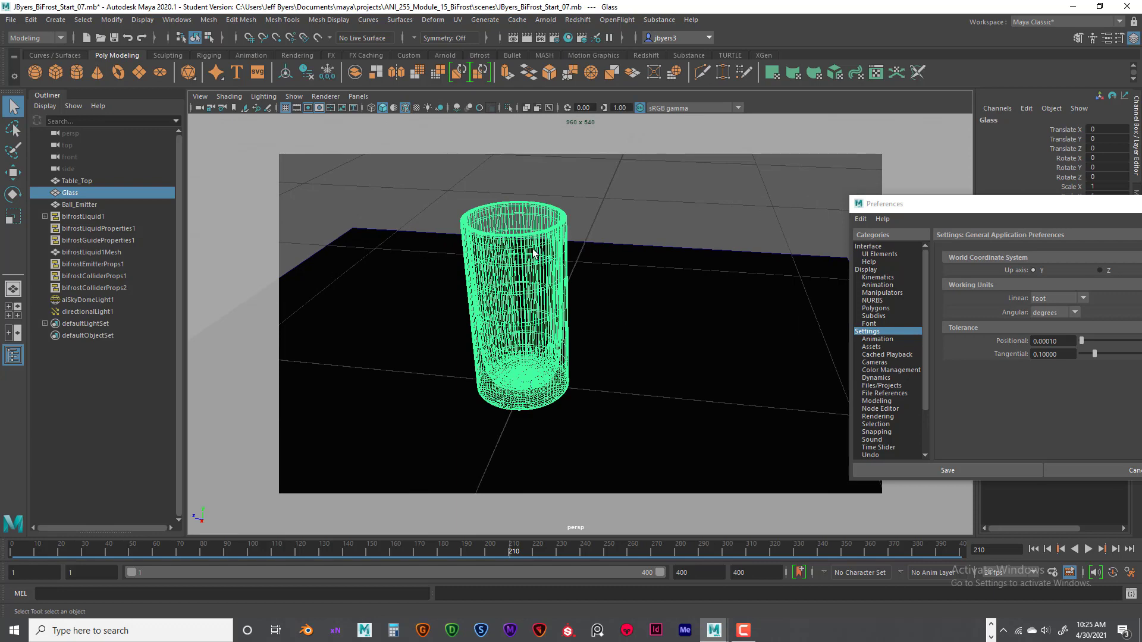
key("space")
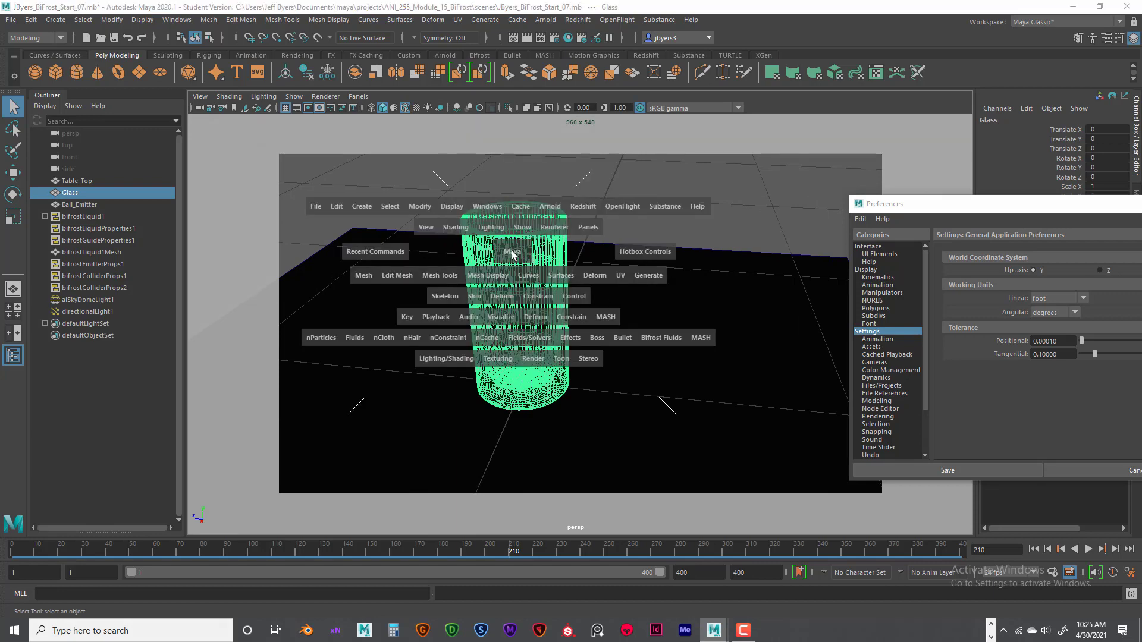
left_click(364, 276)
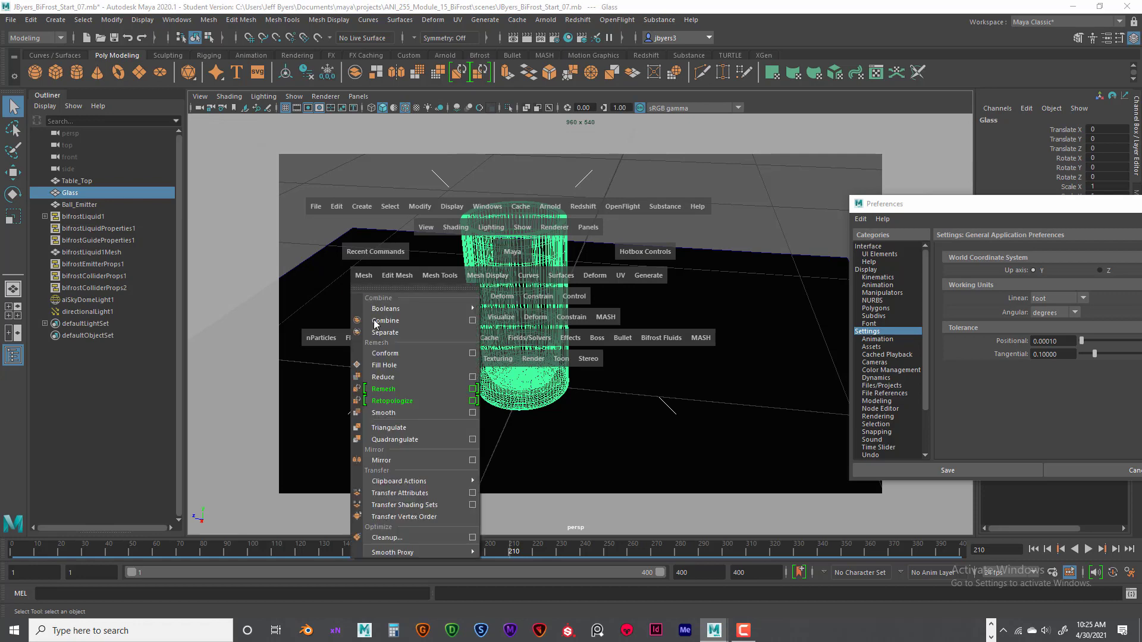
left_click(473, 413)
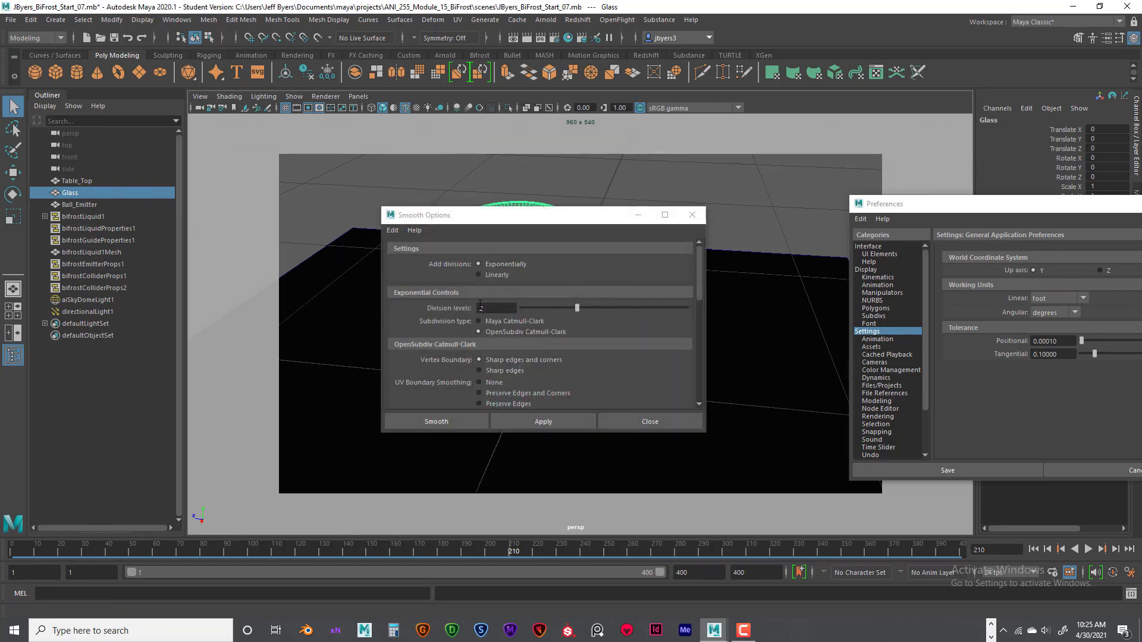
left_click(691, 217)
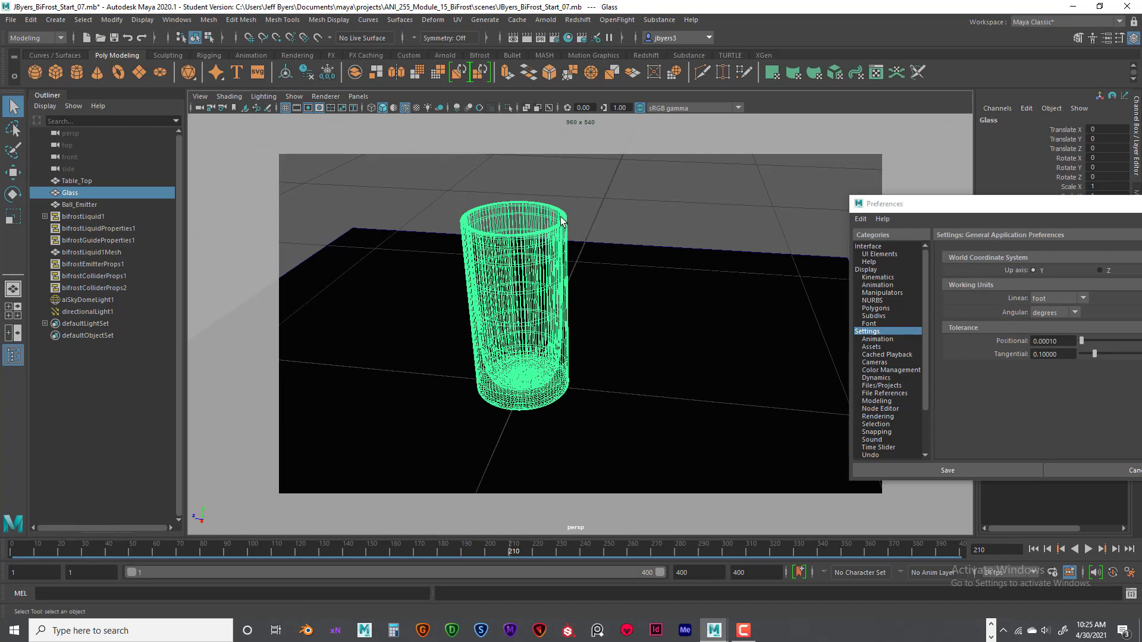
- Inspect the wireframe density of the glass mesh from close up and from above
scroll(571, 261, "up", 5)
scroll(607, 296, "down", 8)
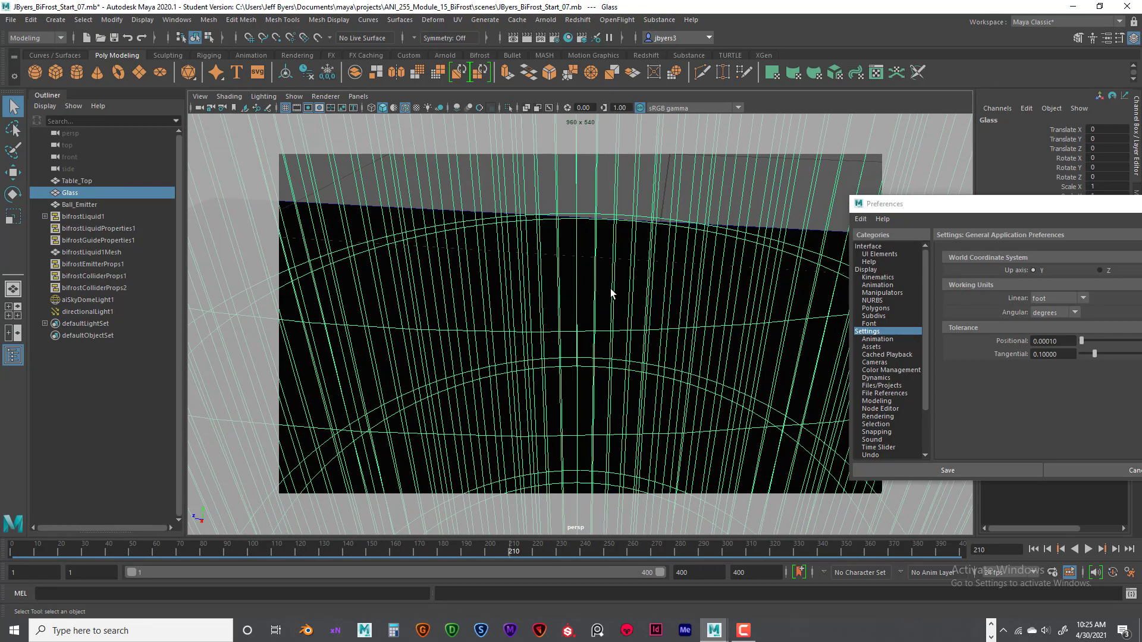
left_click_drag(534, 296, 580, 273, "alt")
right_click_drag(561, 271, 558, 269, "alt")
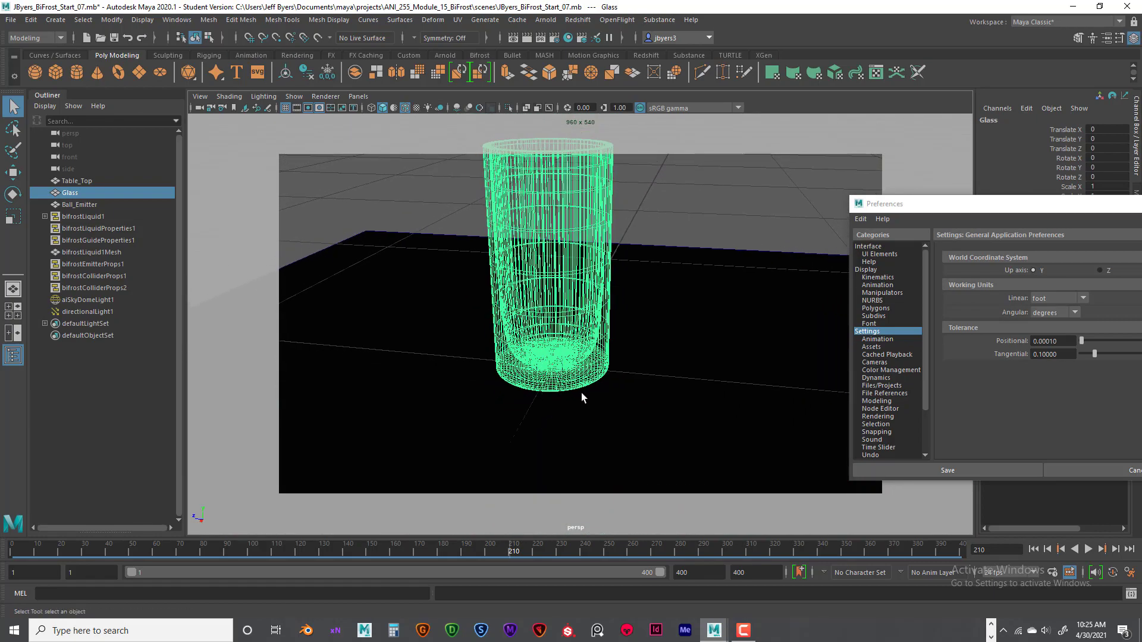
left_click_drag(575, 225, 602, 289, "alt")
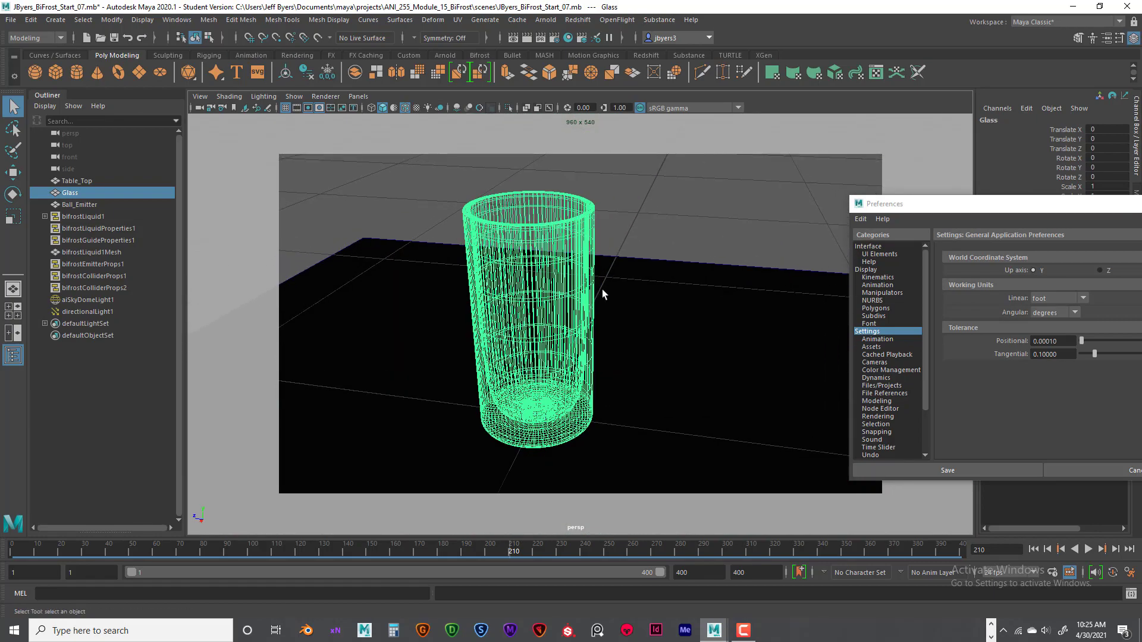
right_click_drag(602, 289, 600, 309, "alt")
left_click(639, 244)
left_click(562, 276)
left_click_drag(562, 276, 581, 320, "alt")
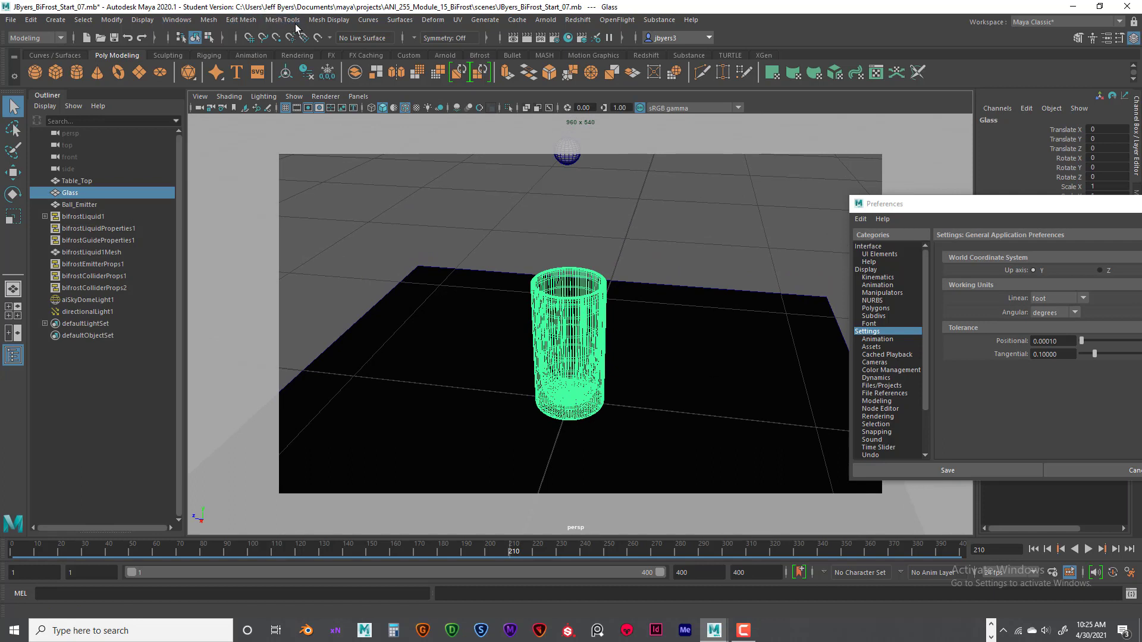
- Turn on the Object Details heads-up display in the viewport
left_click(143, 20)
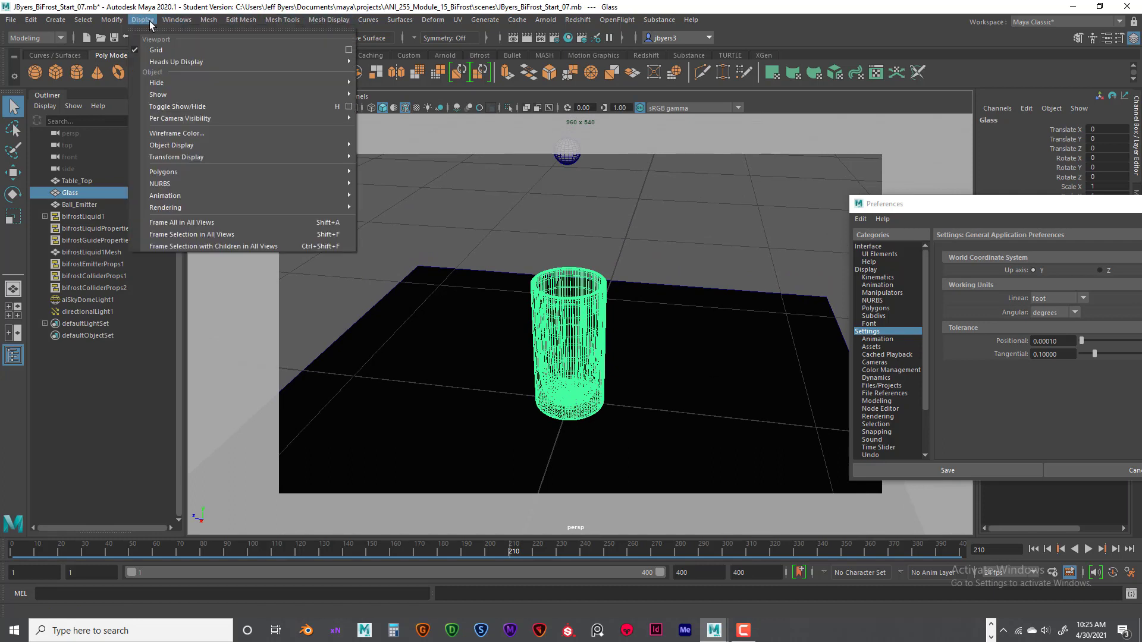
mouse_move(179, 62)
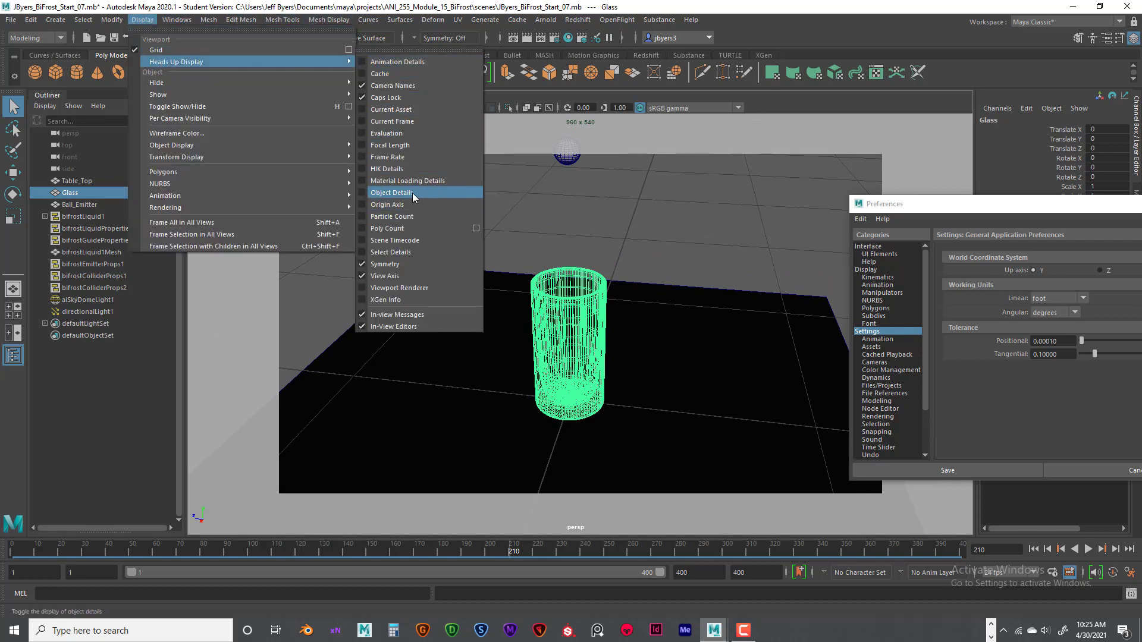
left_click(391, 193)
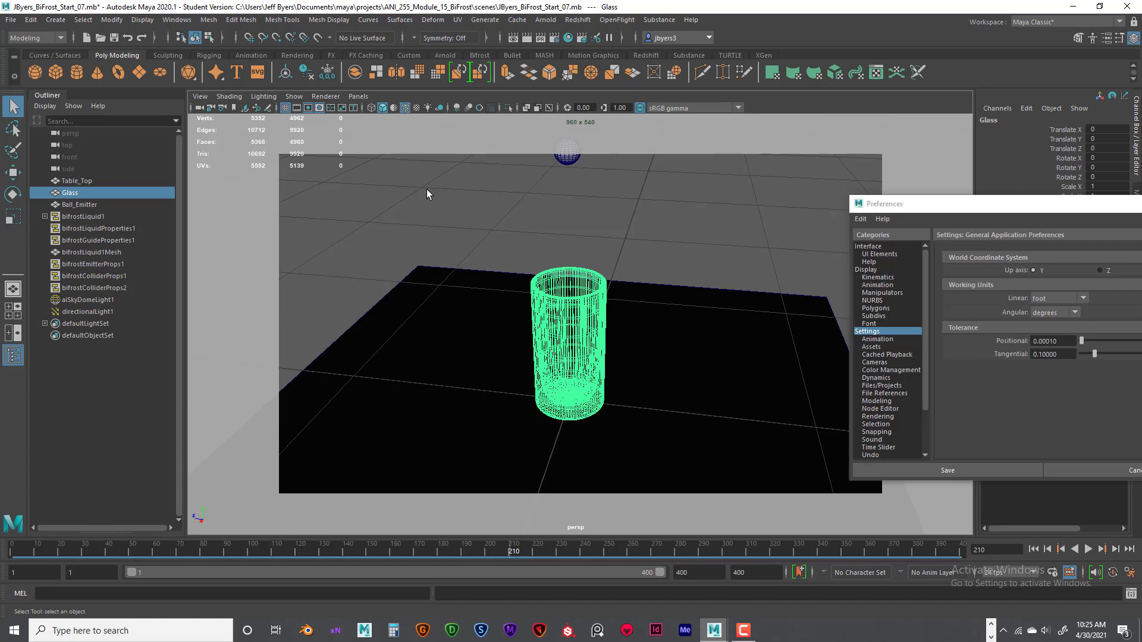
- Examine the ball emitter above the glass up close in the perspective view
mouse_move(653, 299)
left_mouse_down("alt")
mouse_move(641, 289)
mouse_move(650, 302)
left_mouse_up("alt")
middle_click_drag(651, 302, 648, 313, "alt")
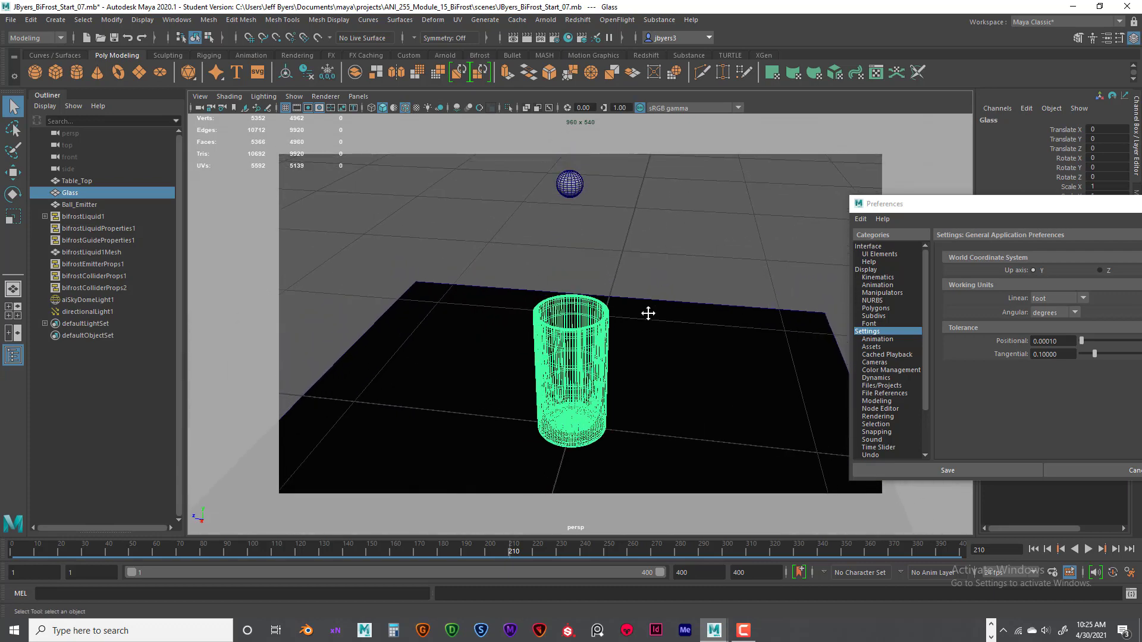
scroll(631, 279, "down", 3)
middle_click_drag(619, 261, 615, 290, "alt")
scroll(615, 291, "up", 6)
scroll(604, 266, "down", 5)
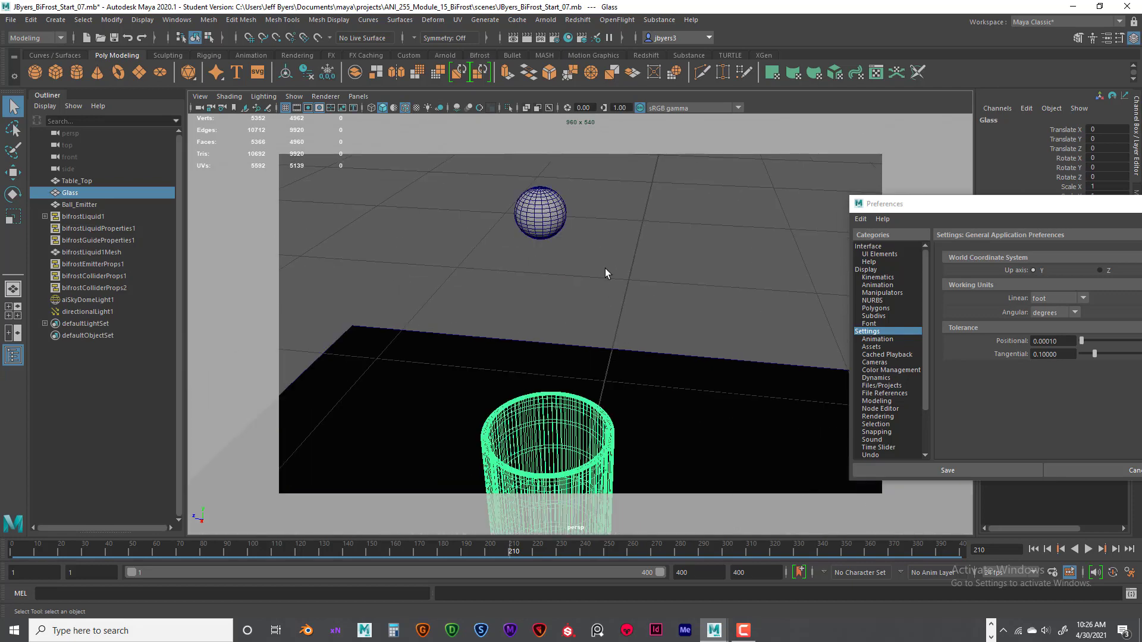
- Select the table top and examine its proportions against the glass and ball in the perspective and front views
left_click(561, 280)
left_click_drag(615, 319, 629, 244, "alt")
left_click_drag(662, 316, 589, 317, "alt")
left_click(675, 356)
scroll(674, 355, "down", 5)
left_click_drag(643, 341, 641, 335, "alt")
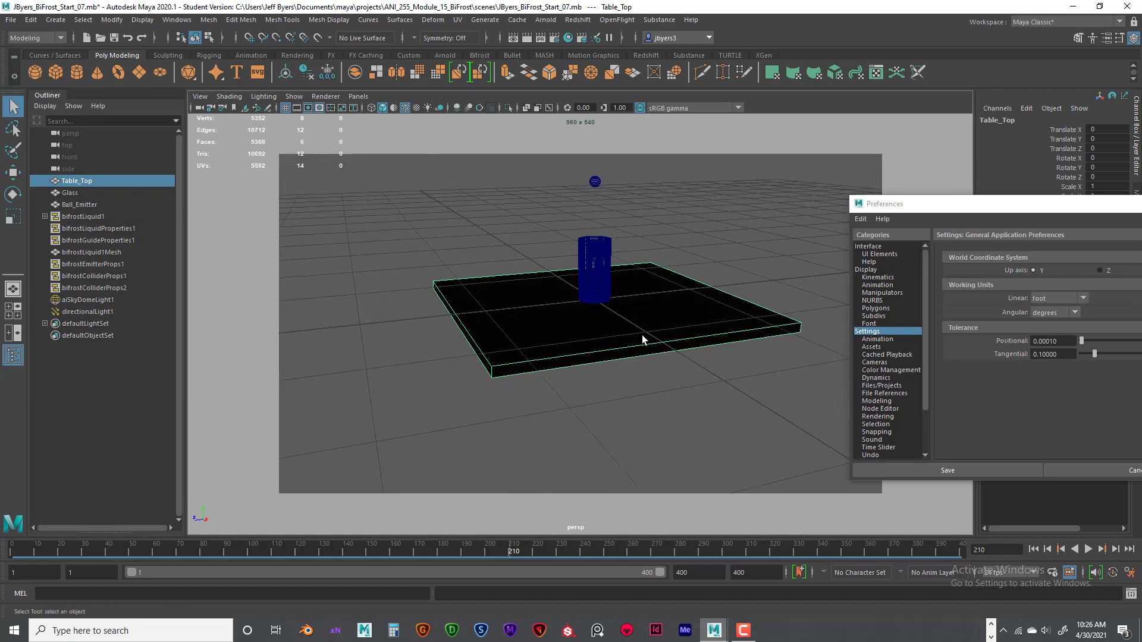
key("space")
key("space")
scroll(568, 355, "down", 2)
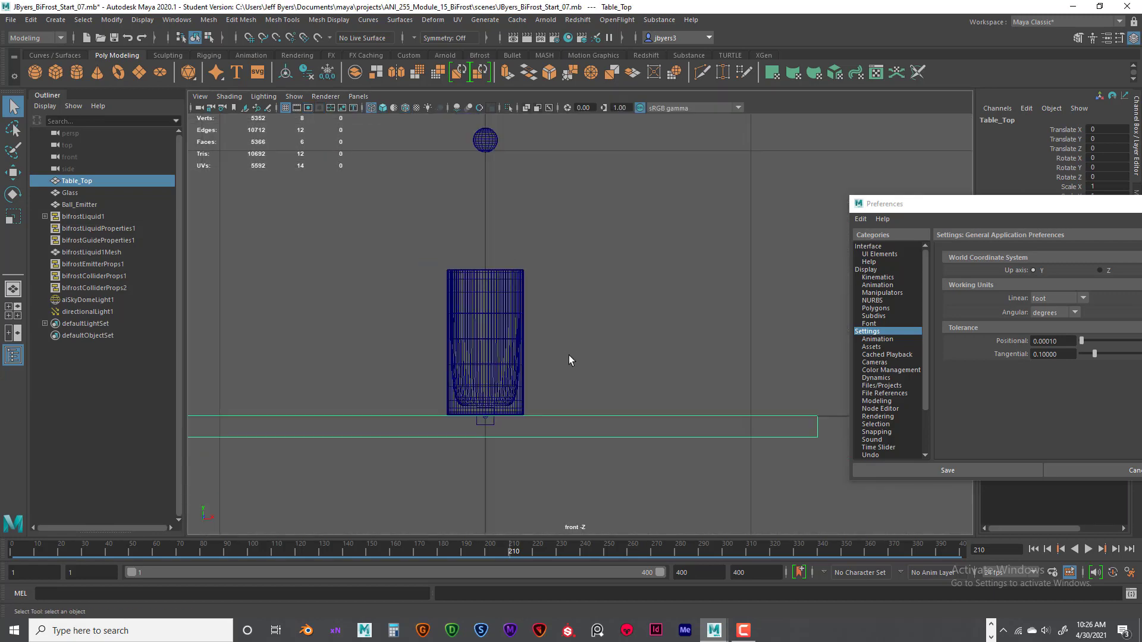
middle_click_drag(569, 355, 610, 363, "alt")
scroll(607, 368, "down", 1)
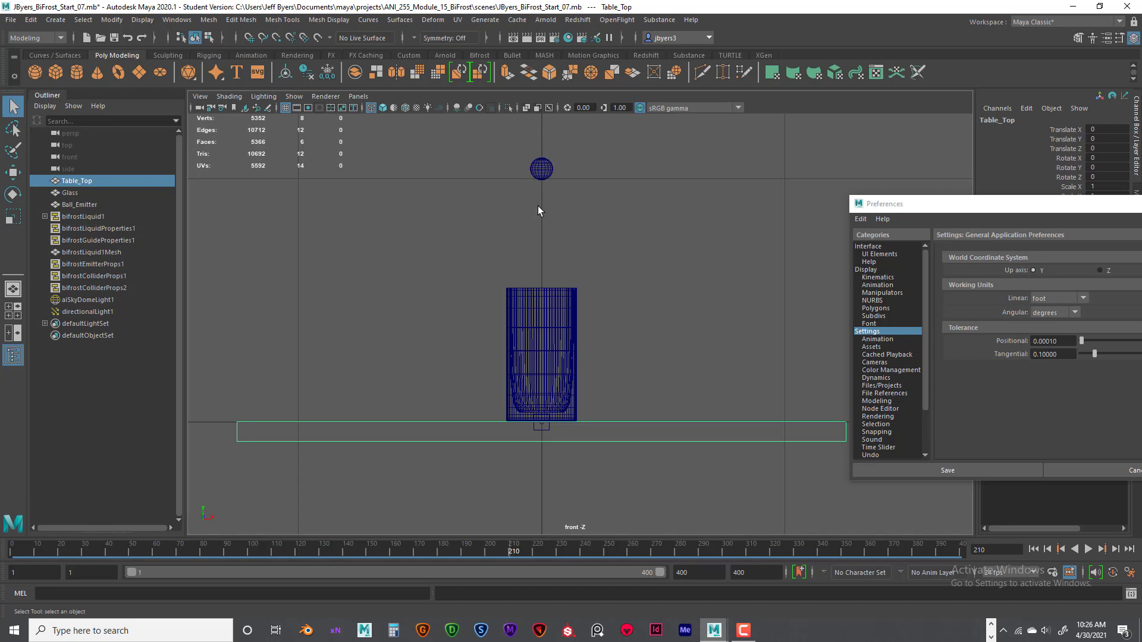
- Move the ball emitter straight down in the front view to just above the glass rim, at a Translate Y of about -0.433
left_click(543, 171)
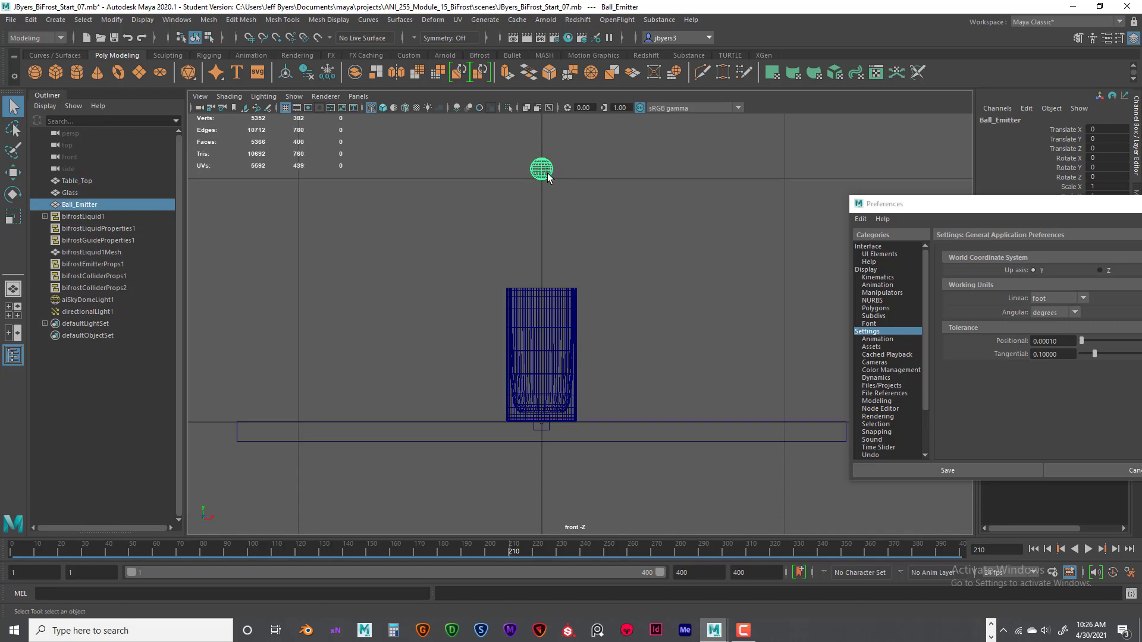
key("w")
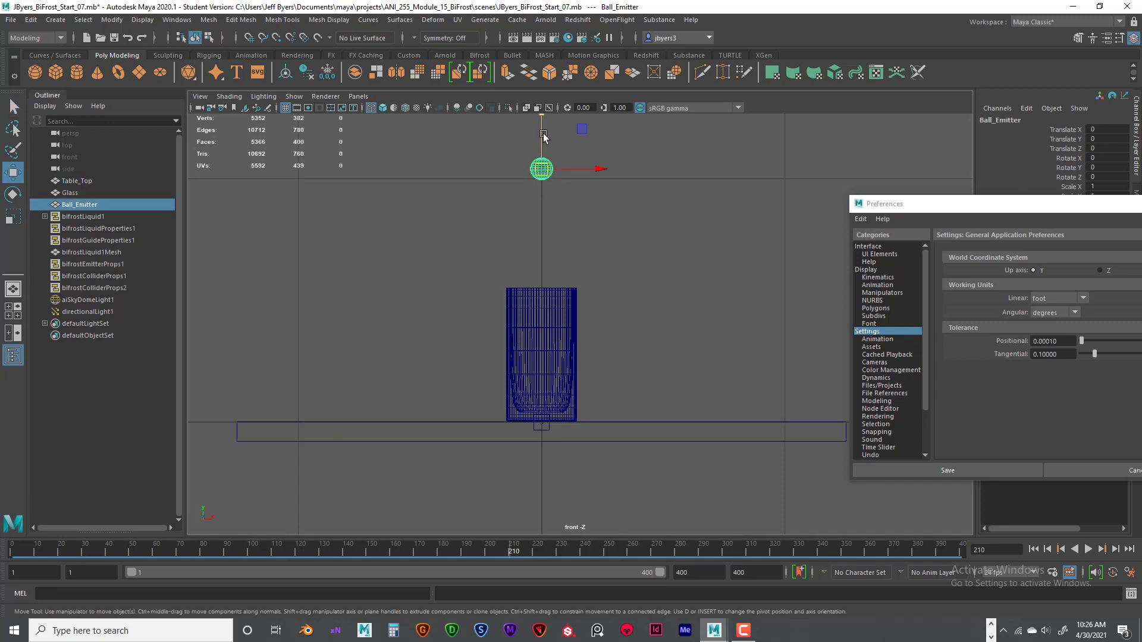
left_click_drag(544, 138, 546, 243)
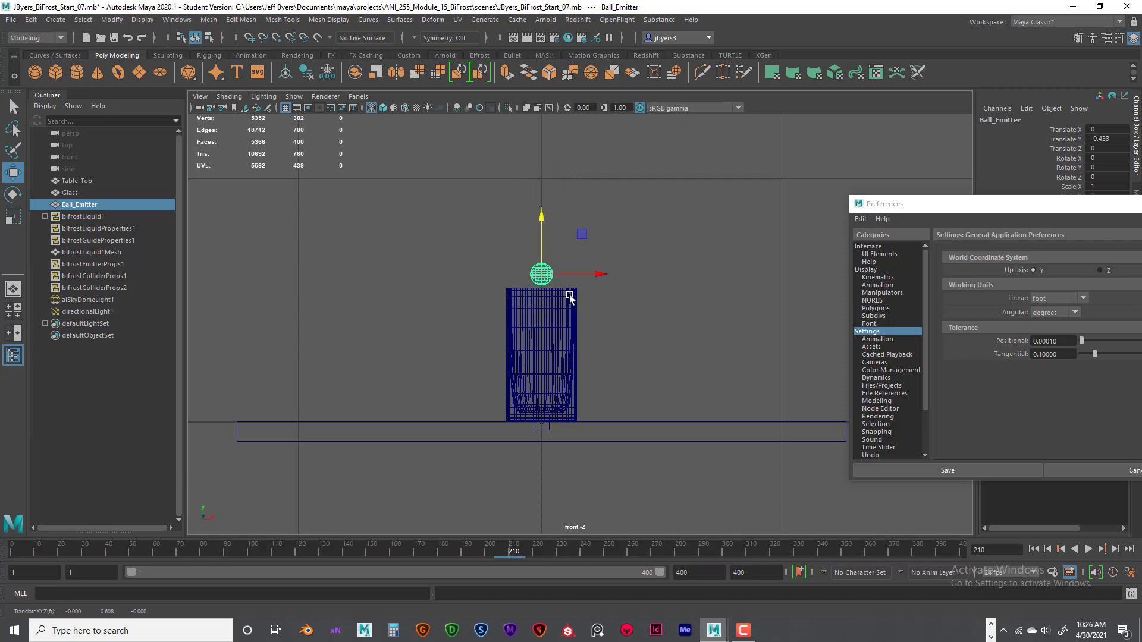
- Check the lowered ball emitter's position over the glass in the top and perspective views
key("space")
key("space")
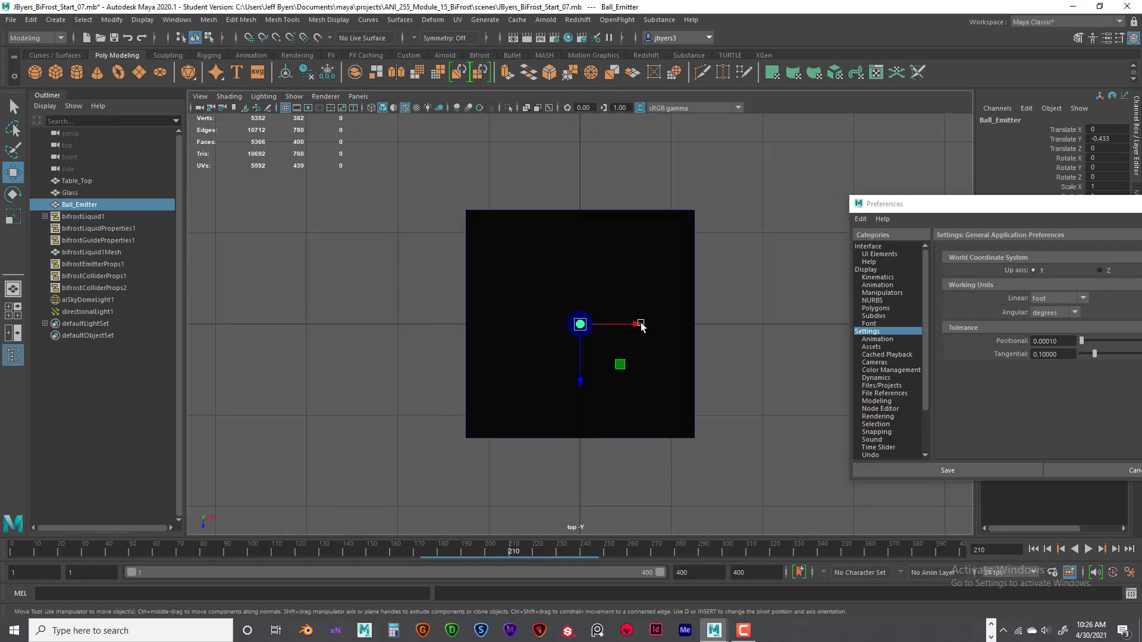
scroll(637, 325, "up", 5)
scroll(637, 325, "up", 4)
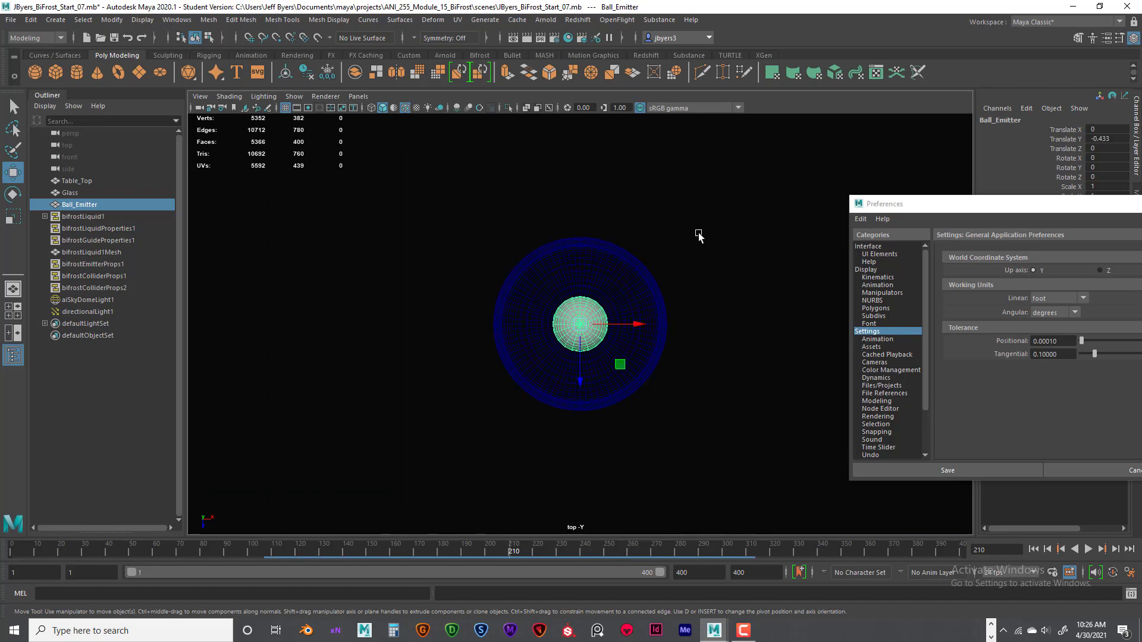
key("space")
- Set the ball emitter's Translate Y to 0 and frame it with the glass in the front view
key("space")
scroll(640, 268, "down", 2)
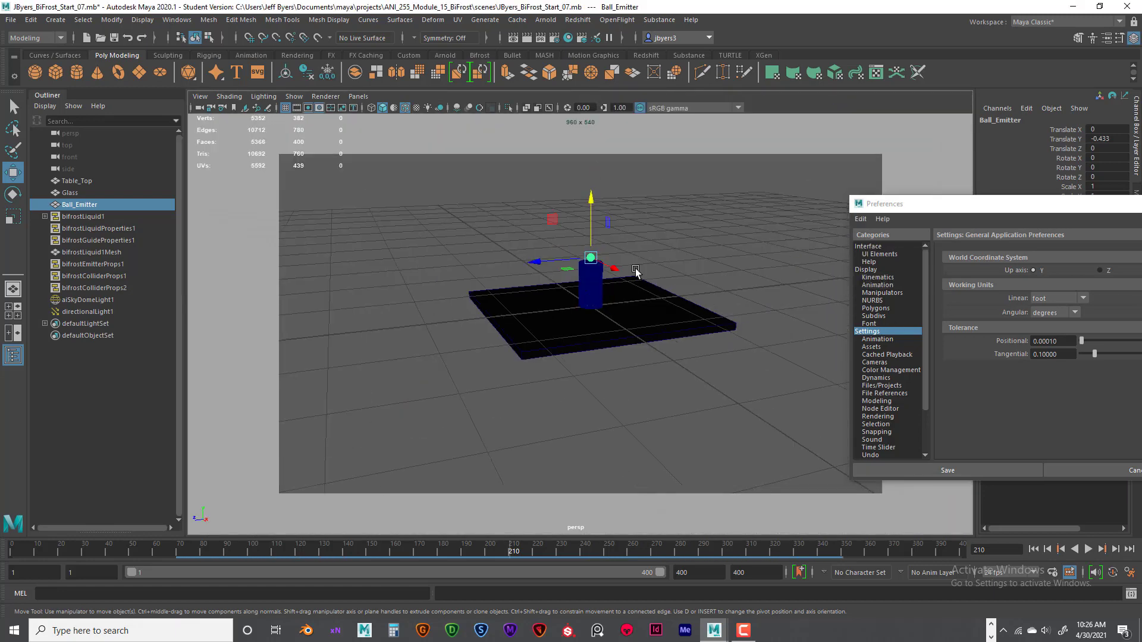
scroll(636, 269, "up", 6)
scroll(635, 269, "down", 5)
left_click(648, 357)
key("space")
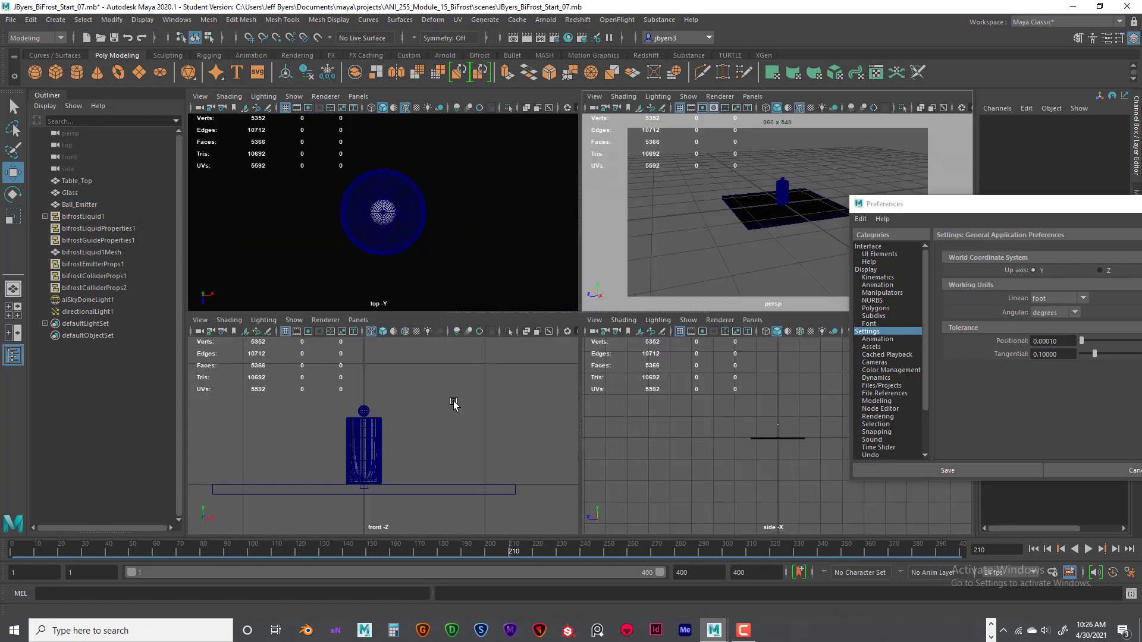
left_click(364, 410)
double_click(1100, 139)
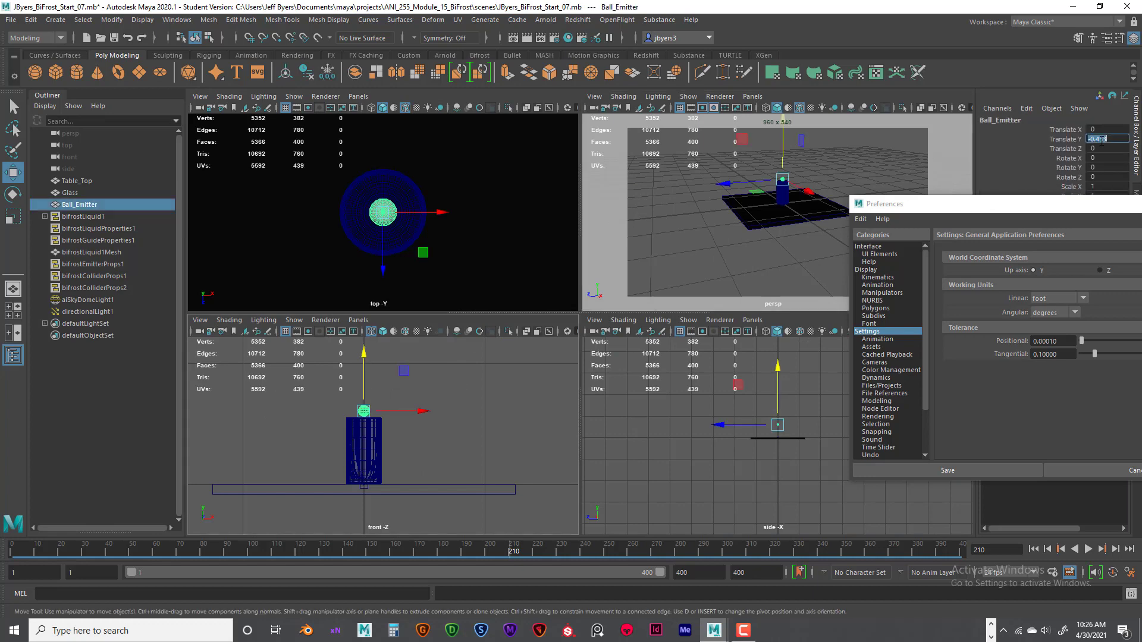
type("0")
key("Return")
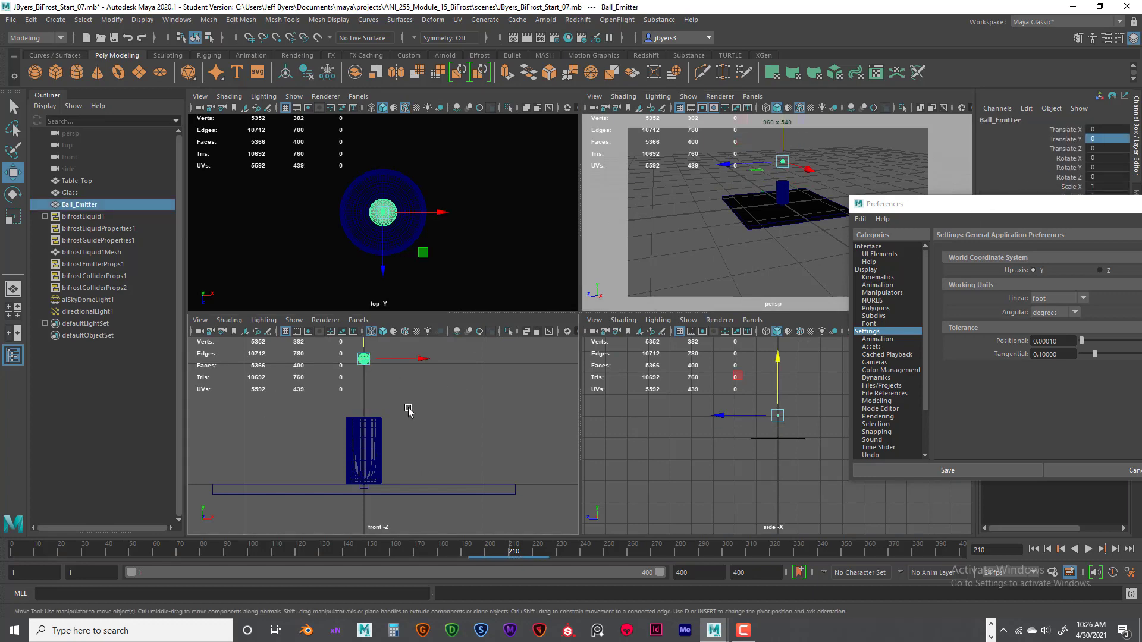
key("space")
middle_click_drag(630, 322, 623, 358, "alt")
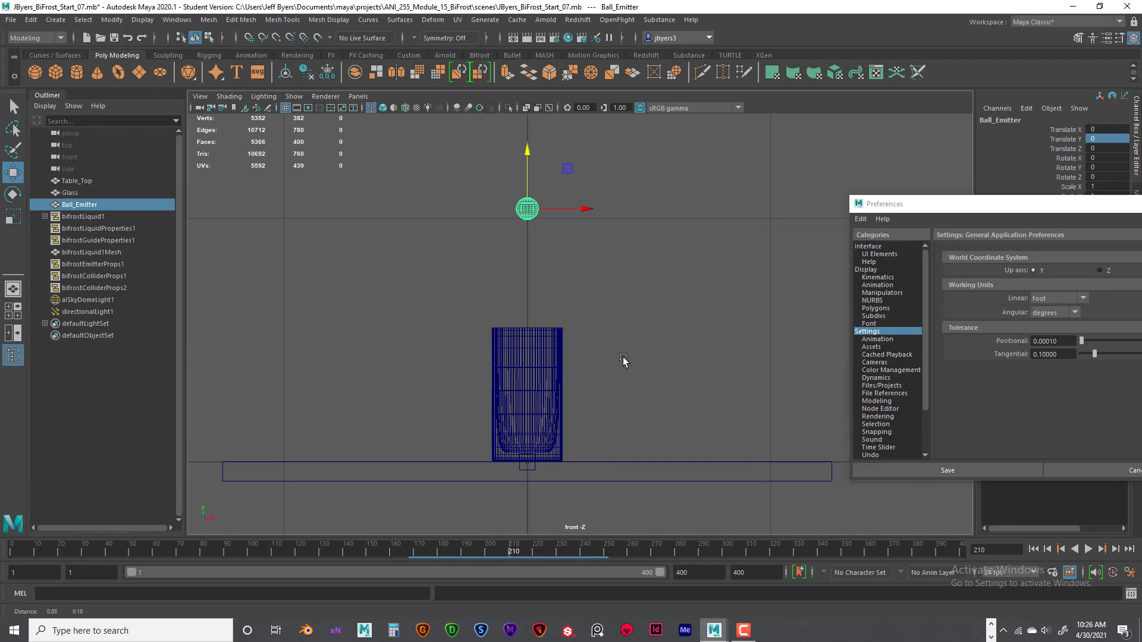
scroll(624, 358, "down", 1)
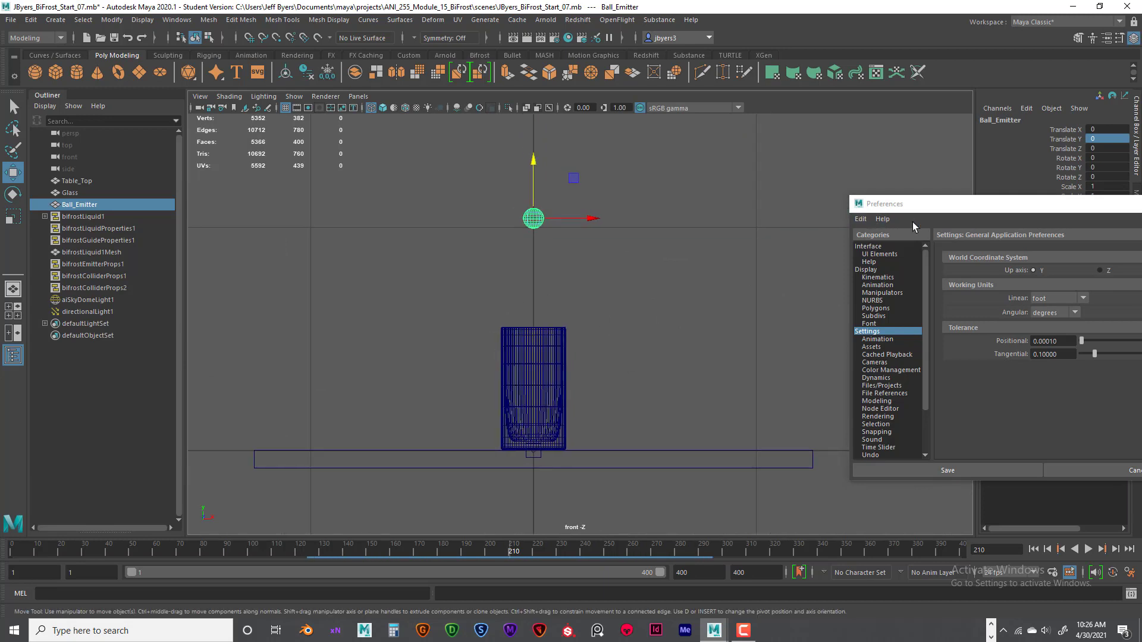
- Set the linear working unit to meter in the preferences and save them
left_click(966, 209)
left_click_drag(966, 209, 798, 190)
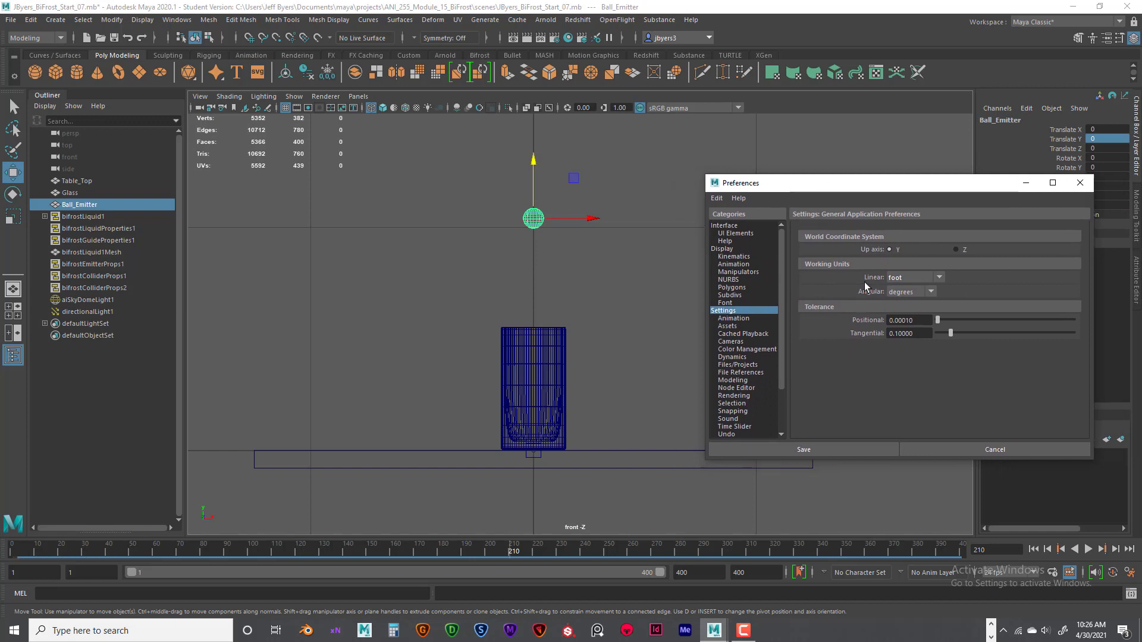
left_click(940, 277)
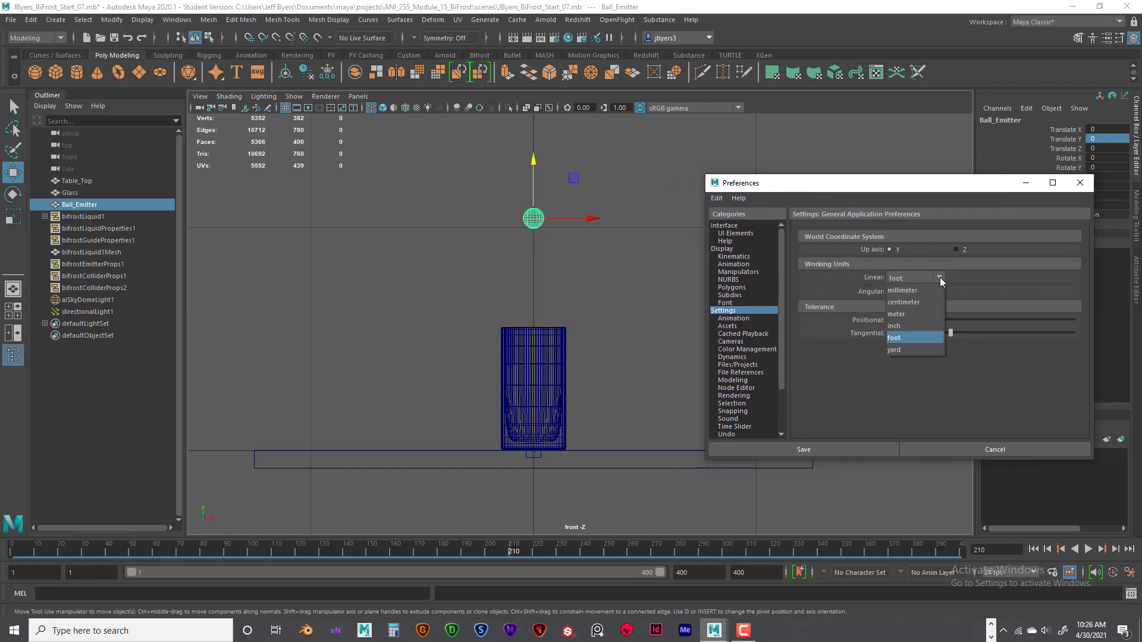
left_click(901, 314)
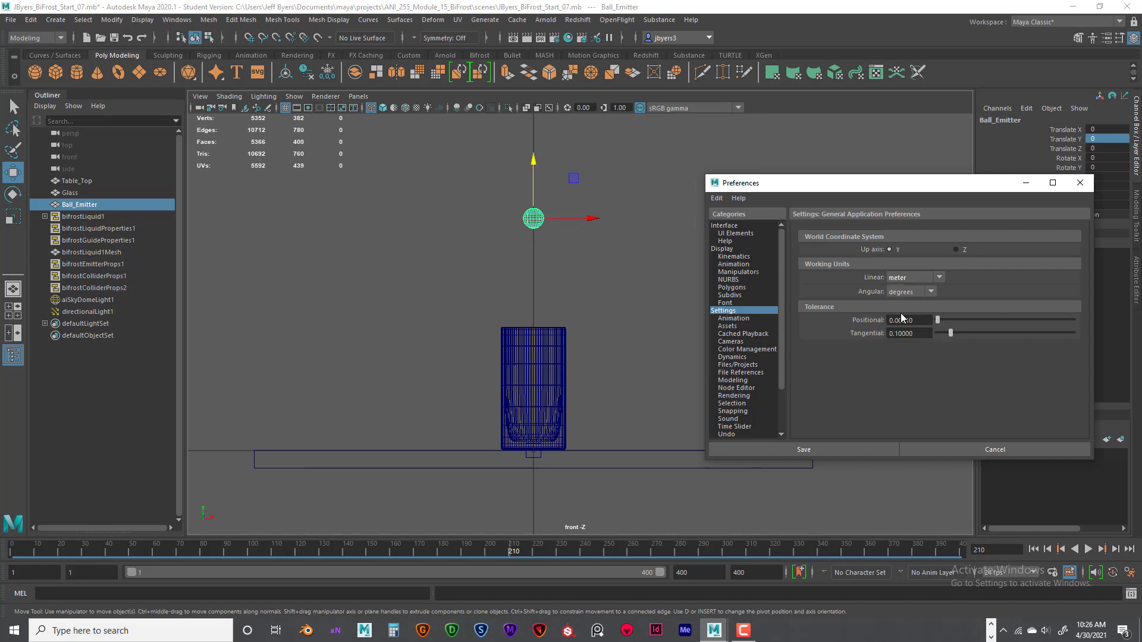
left_click(826, 449)
- Compare the table top's size with the grid in the perspective, top and four-panel views
key("space")
key("space")
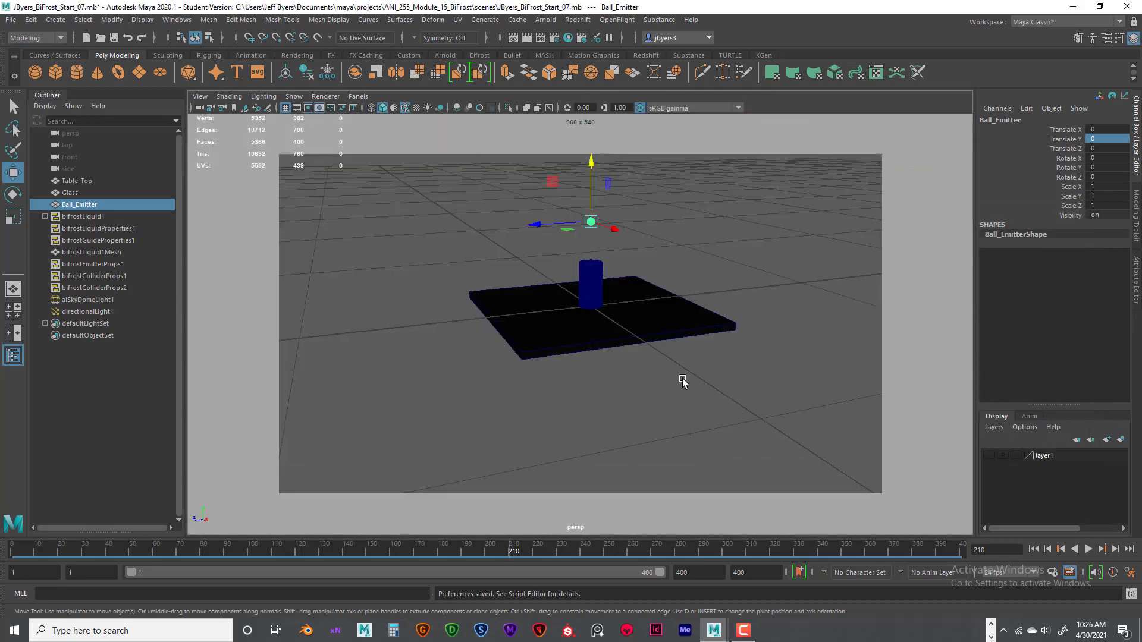
left_click_drag(682, 377, 685, 388, "alt")
right_click_drag(685, 388, 635, 353, "alt")
key("super")
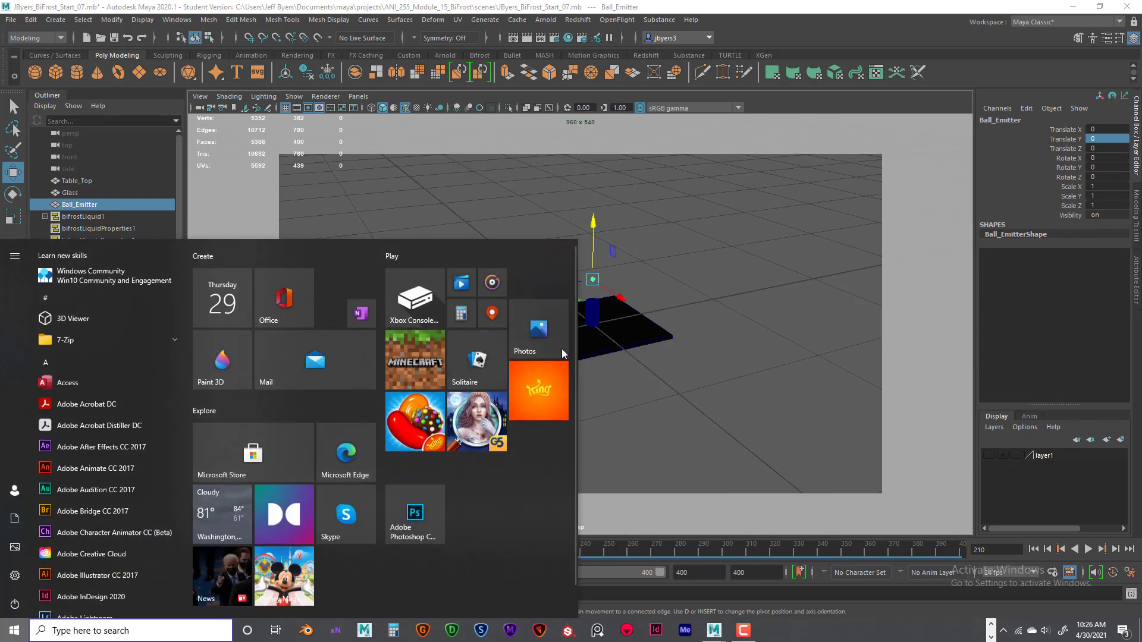
left_click(590, 336)
key("space")
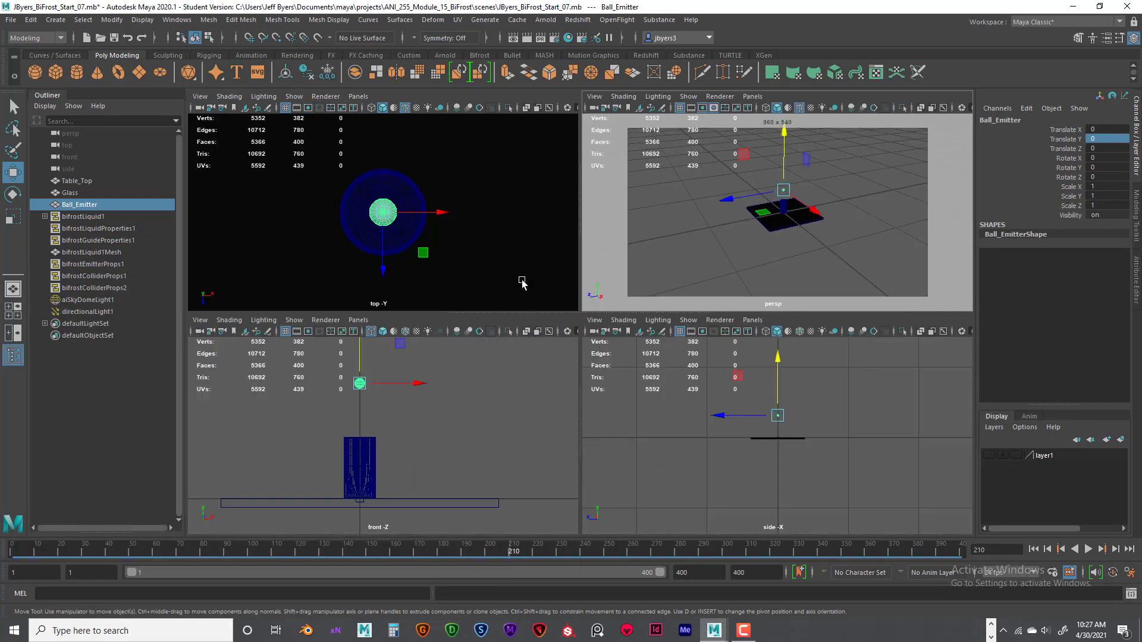
key("space")
scroll(552, 324, "down", 10)
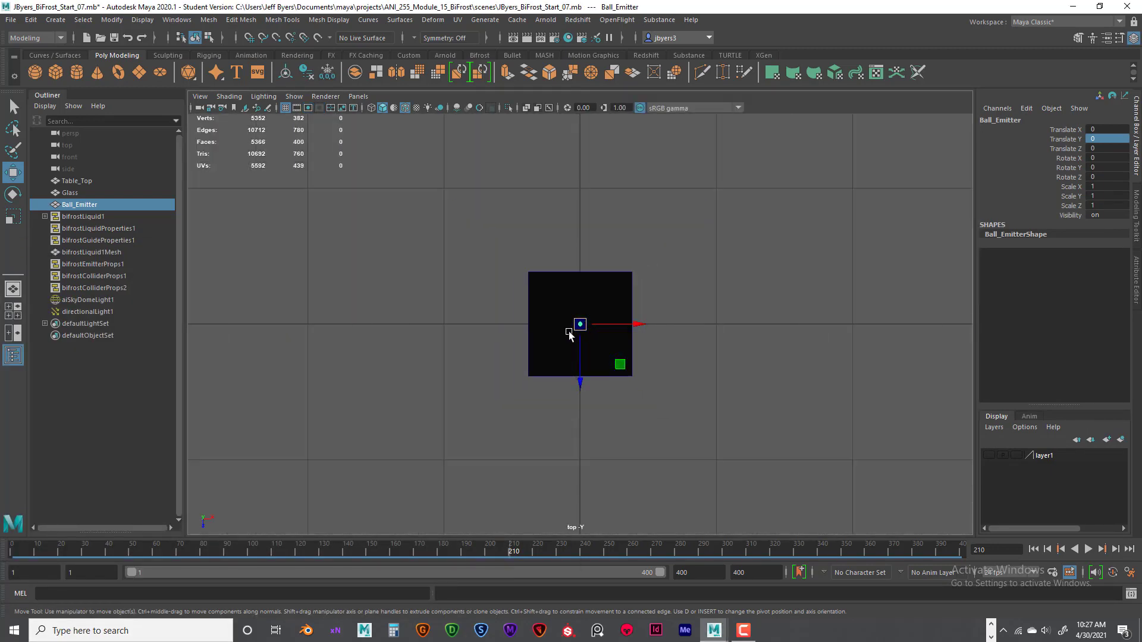
key("space")
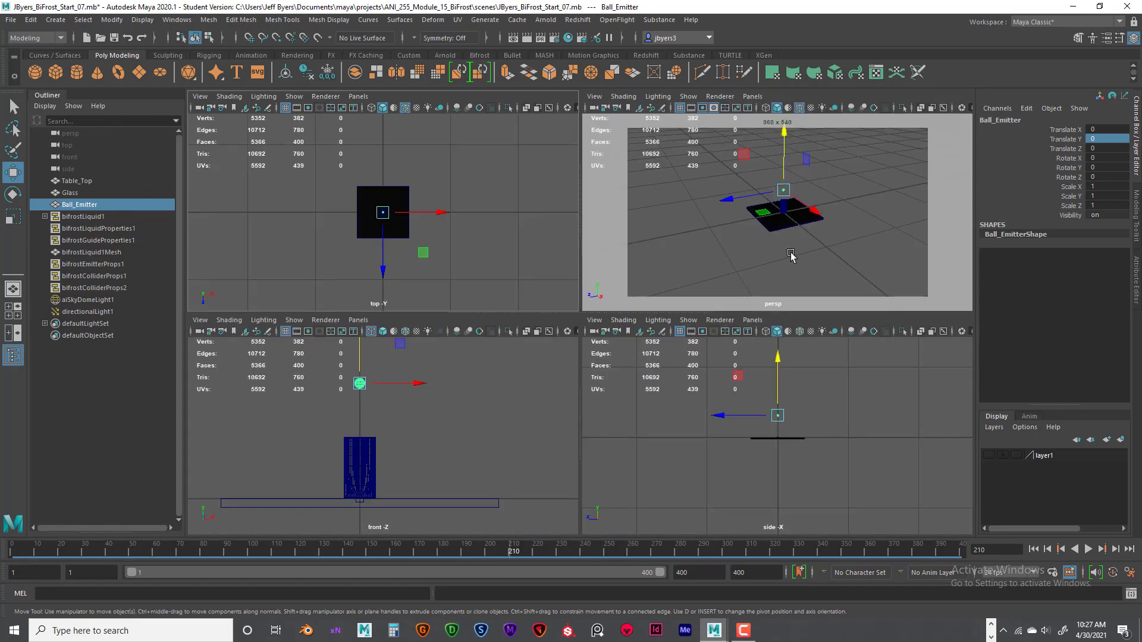
key("space")
key("space")
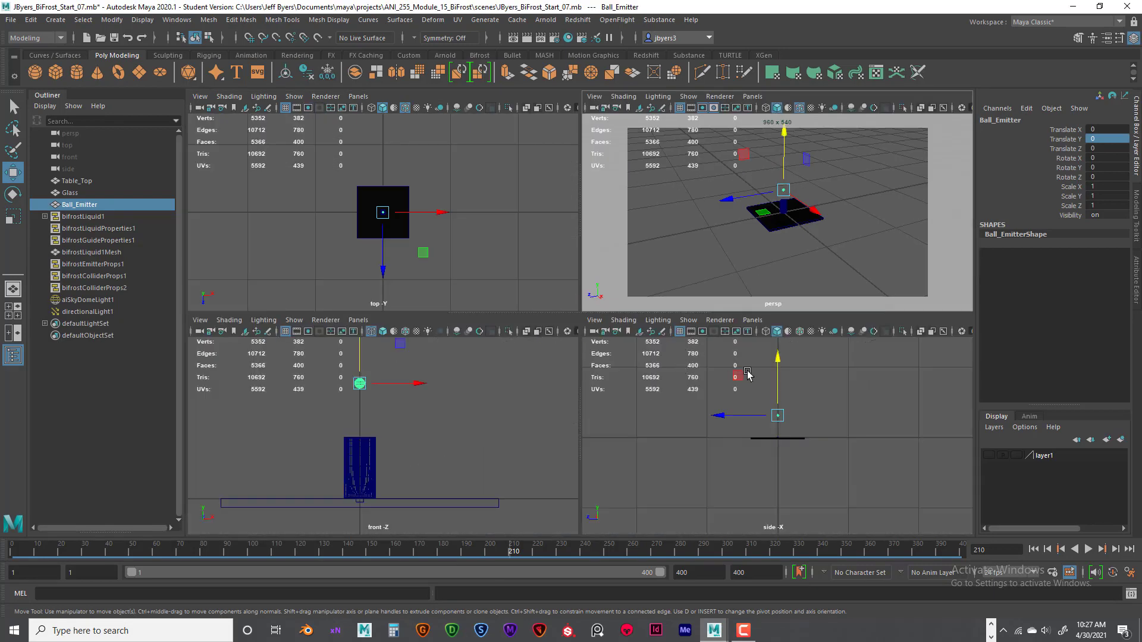
key("space")
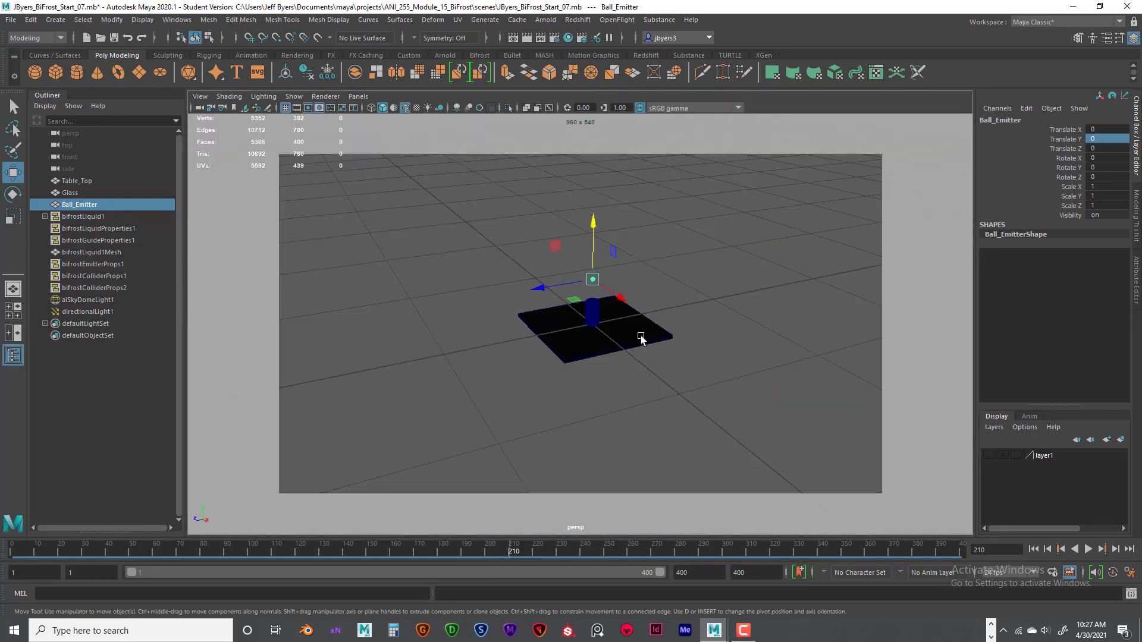
- Examine the glass on the table top up close from several angles in the perspective view
left_click_drag(641, 338, 638, 326, "alt")
scroll(639, 326, "up", 7)
middle_click_drag(651, 313, 595, 349, "alt")
left_click_drag(669, 341, 652, 341, "alt")
middle_click_drag(659, 326, 619, 330, "alt")
left_click_drag(618, 330, 669, 298, "alt")
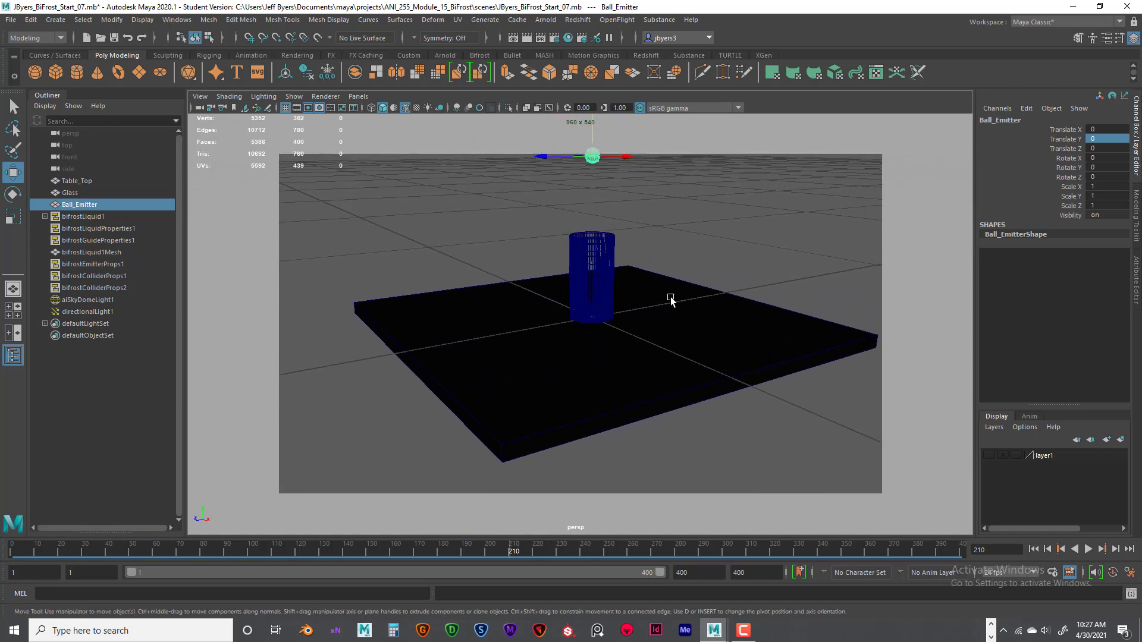
right_click_drag(670, 297, 647, 293, "alt")
middle_click_drag(647, 293, 650, 308, "alt")
left_click_drag(650, 308, 650, 307, "alt")
right_click_drag(650, 307, 673, 259, "alt")
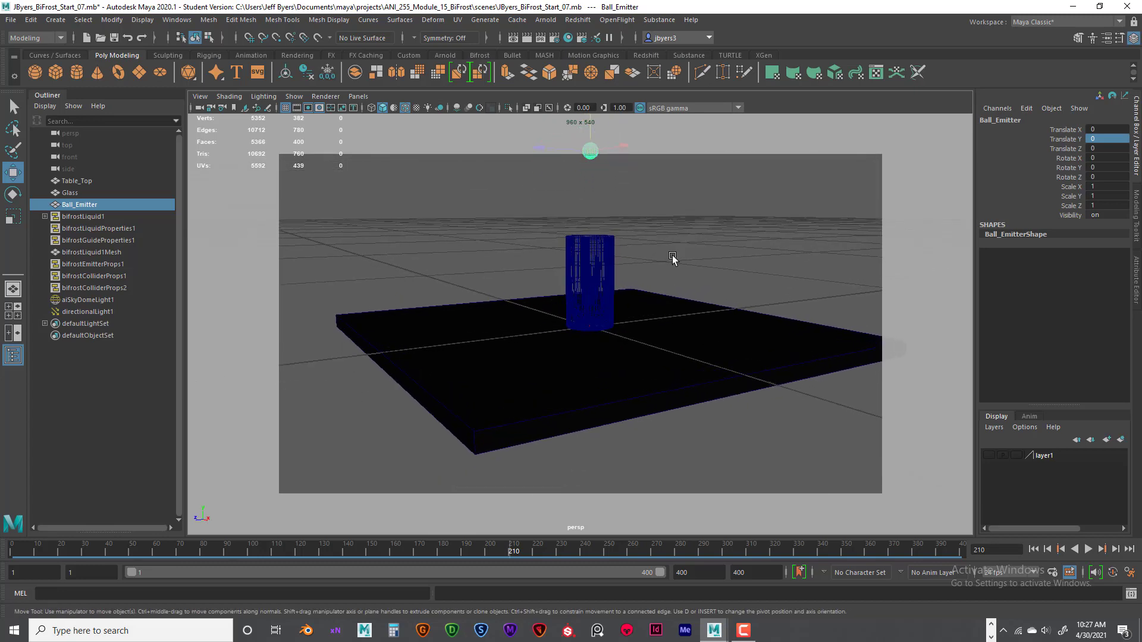
middle_click_drag(673, 260, 658, 283, "alt")
right_click_drag(640, 293, 701, 314, "alt")
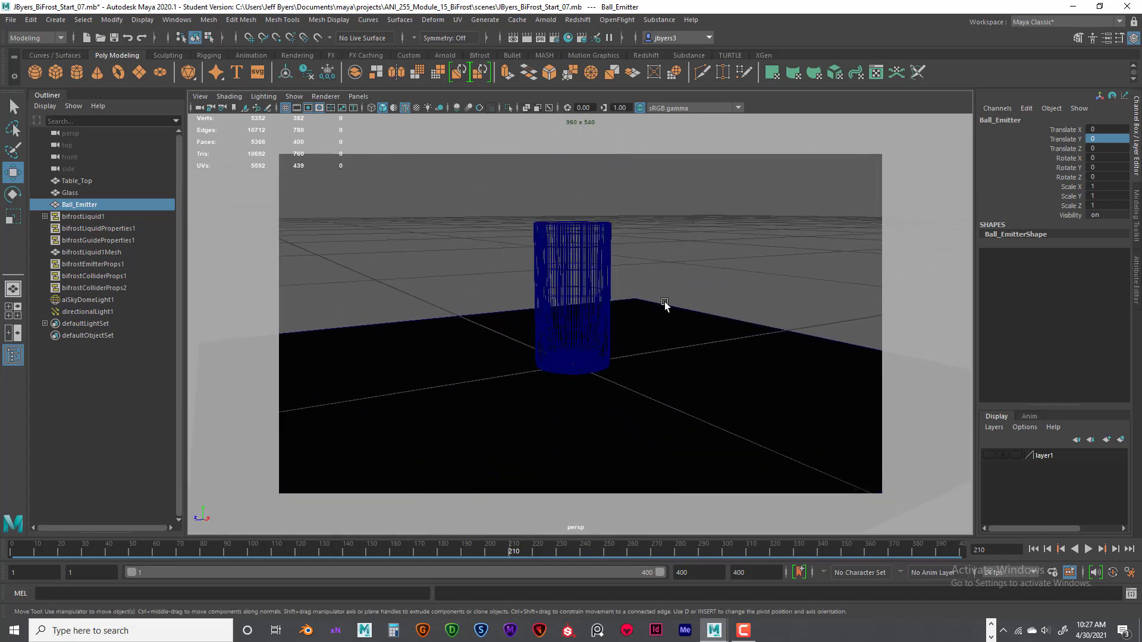
left_click_drag(665, 303, 665, 306, "alt")
mouse_move(665, 307)
middle_mouse_down("alt")
mouse_move(662, 287)
mouse_move(668, 308)
middle_mouse_up("alt")
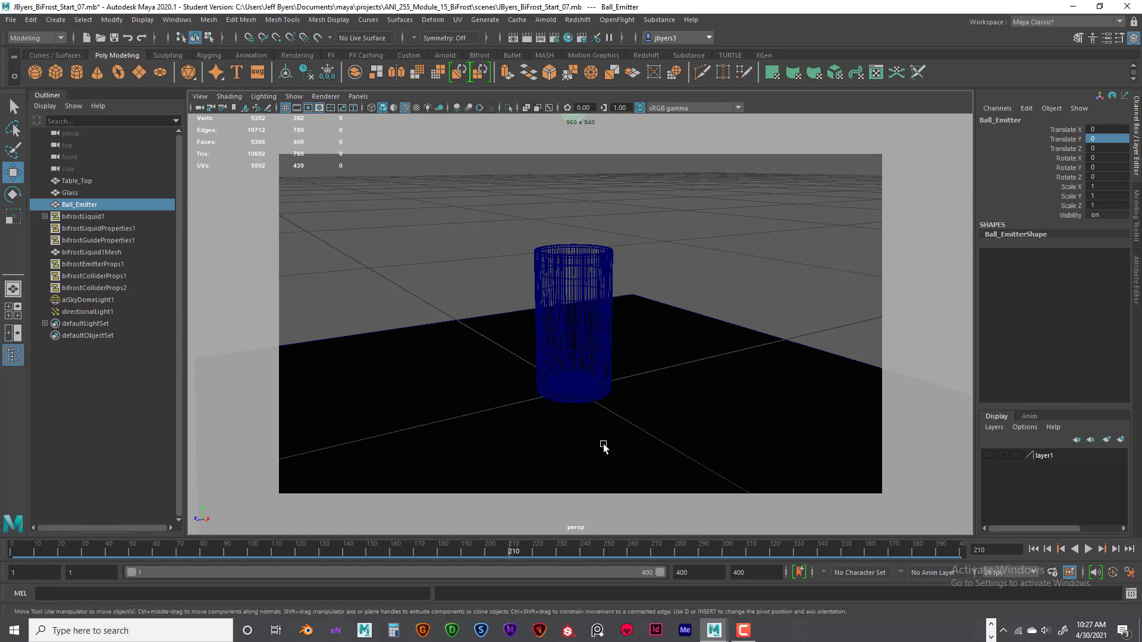
middle_click_drag(627, 375, 625, 372, "alt")
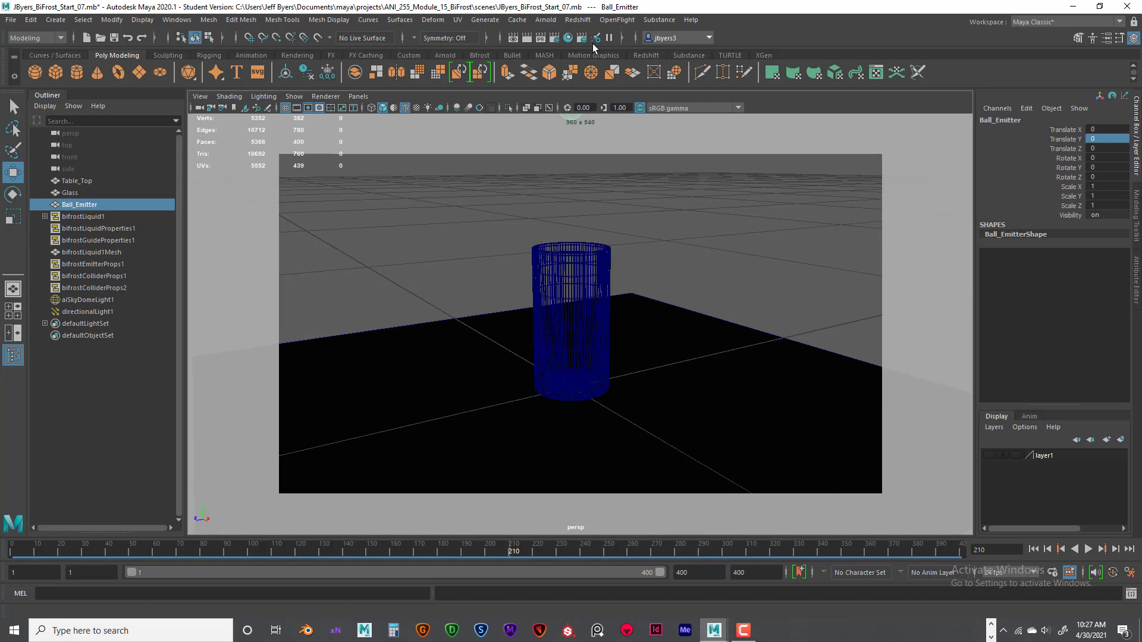
- Expand Ray Depth in the Arnold render settings and set sampling to Camera (AA) 3, Diffuse 2, Specular 2, Transmission 2 and SSS 2
left_click(555, 36)
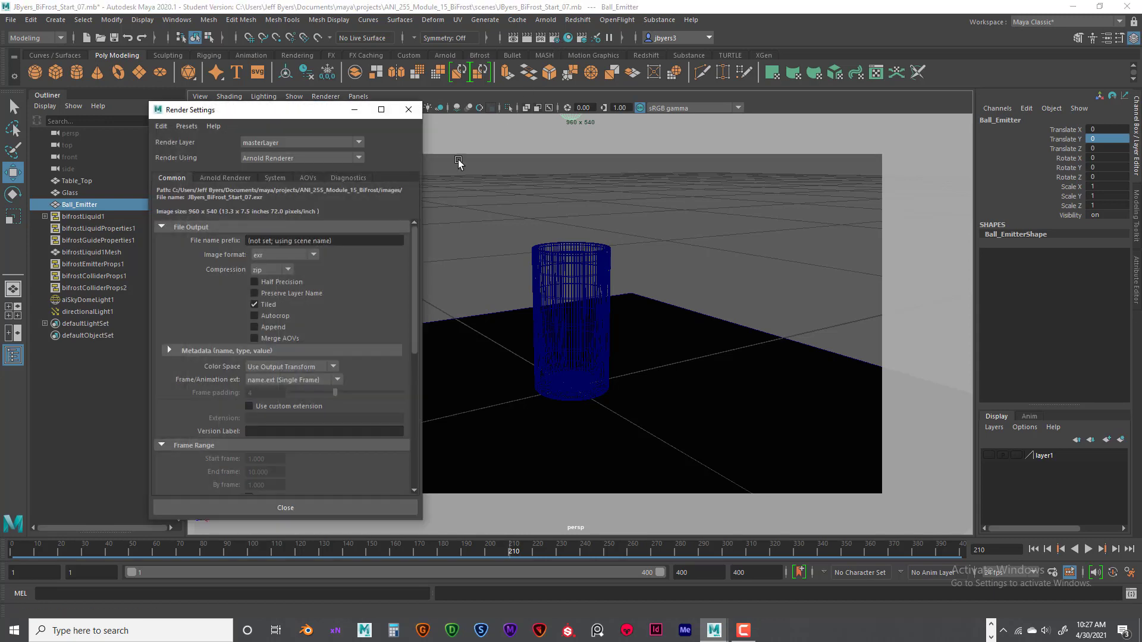
left_click_drag(329, 115, 354, 120)
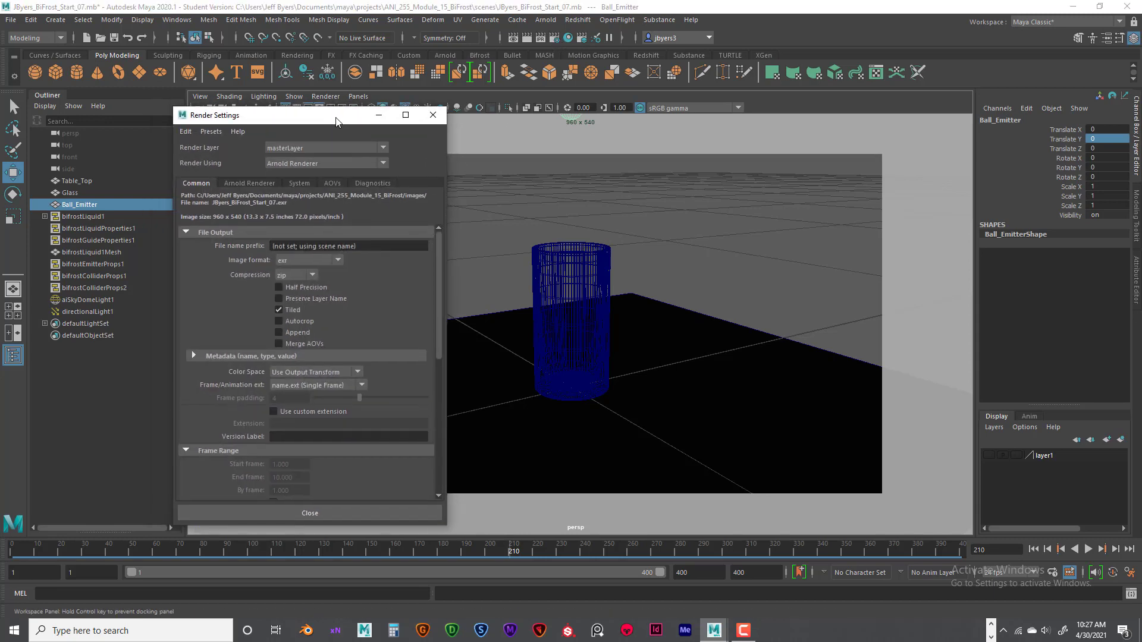
left_click(235, 183)
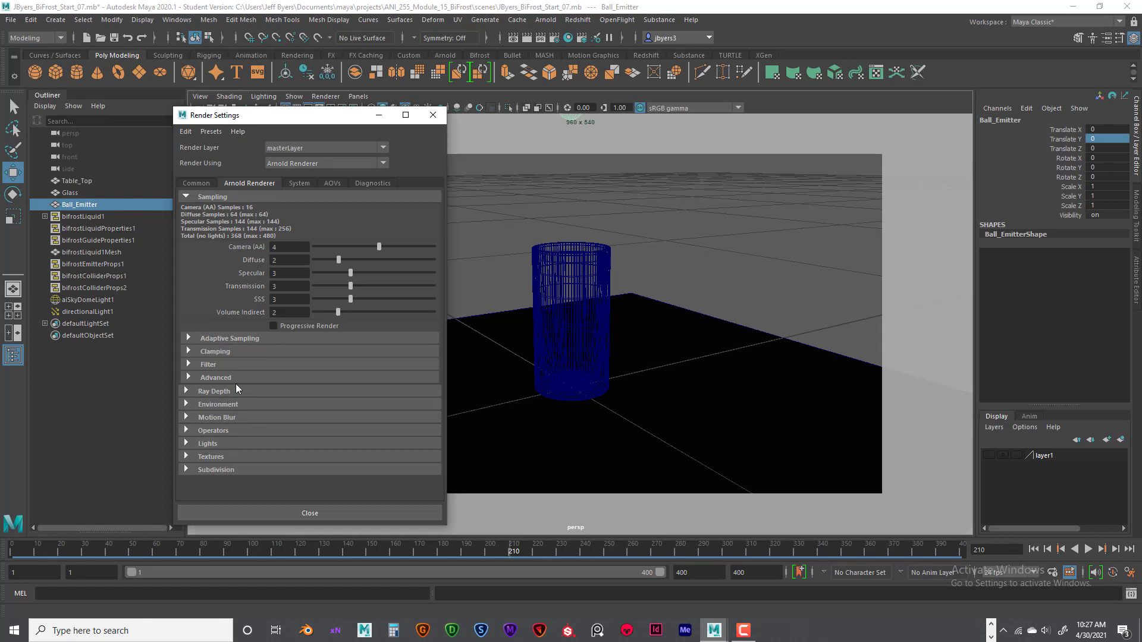
left_click(191, 391)
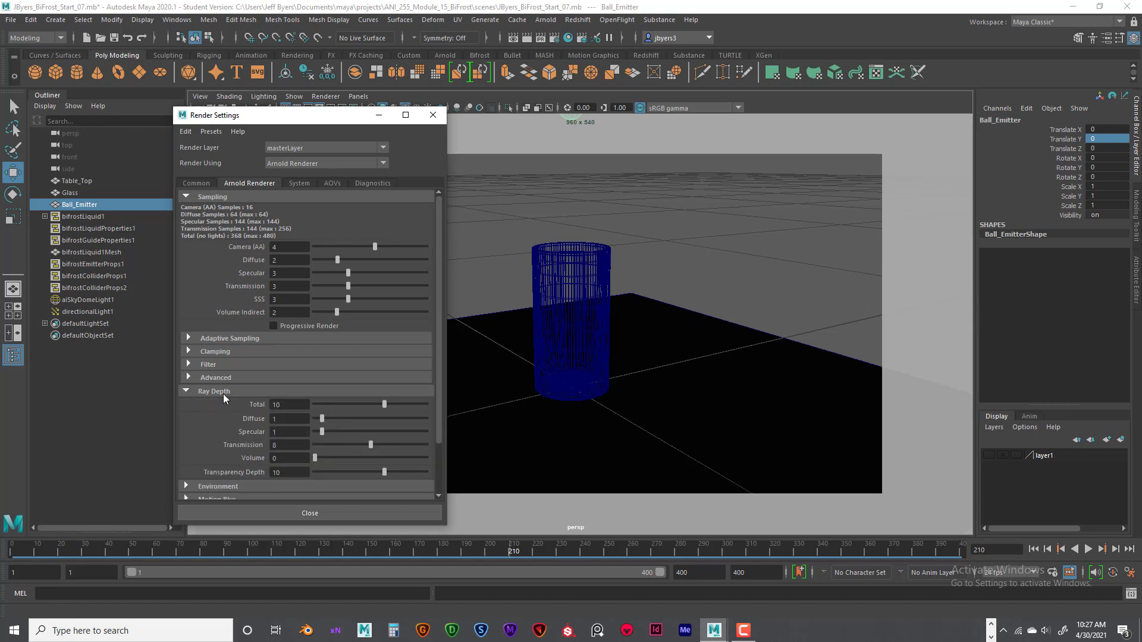
double_click(284, 246)
double_click(276, 260)
double_click(273, 273)
type("2")
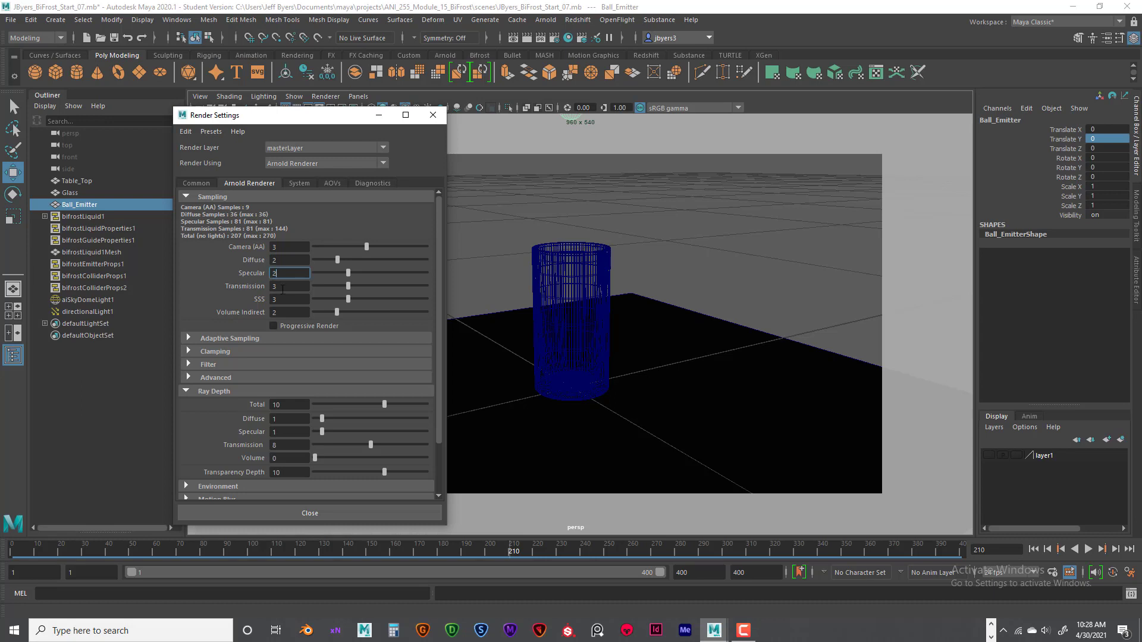
double_click(276, 286)
double_click(284, 299)
type("2")
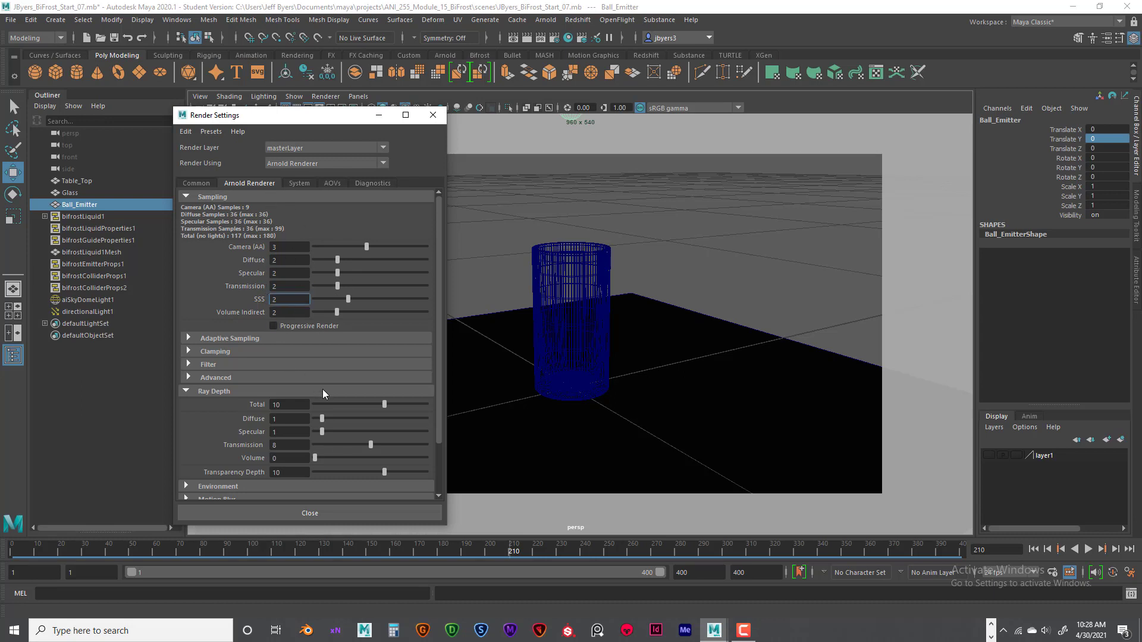
- Collapse Ray Depth, review the common render settings down to the image size, and minimize the Render Settings window
scroll(323, 389, "down", 2)
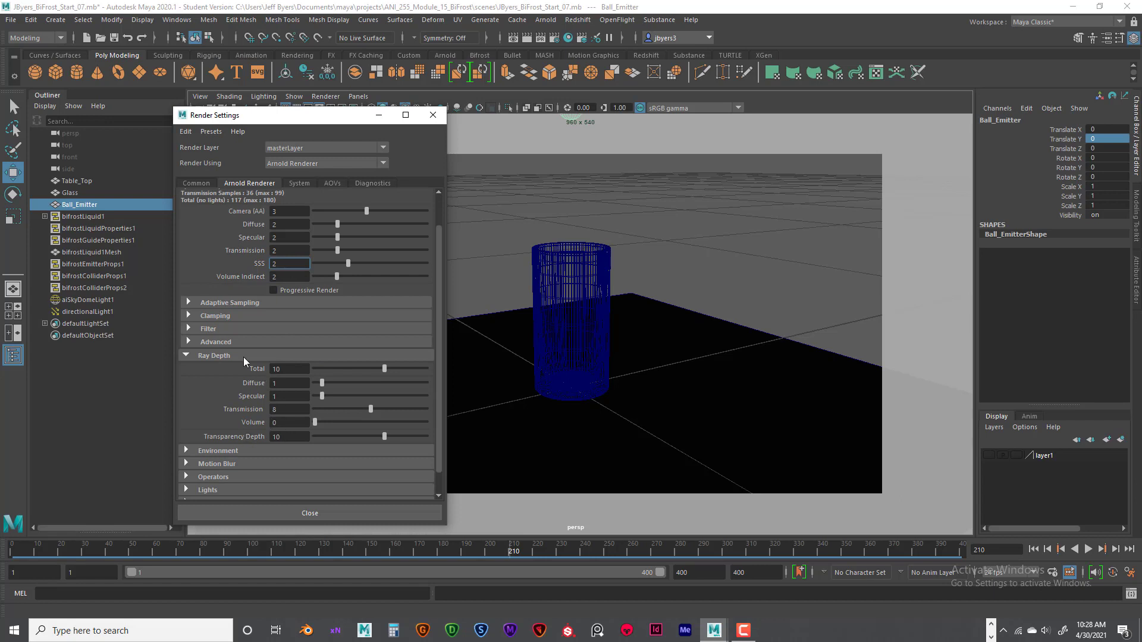
left_click(187, 355)
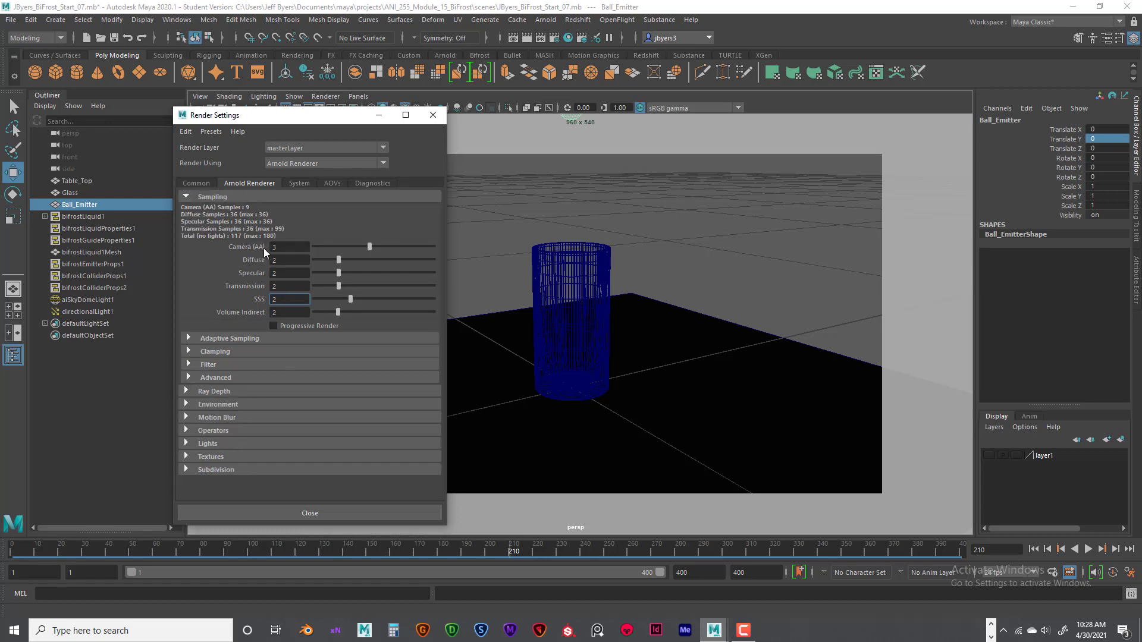
left_click(196, 183)
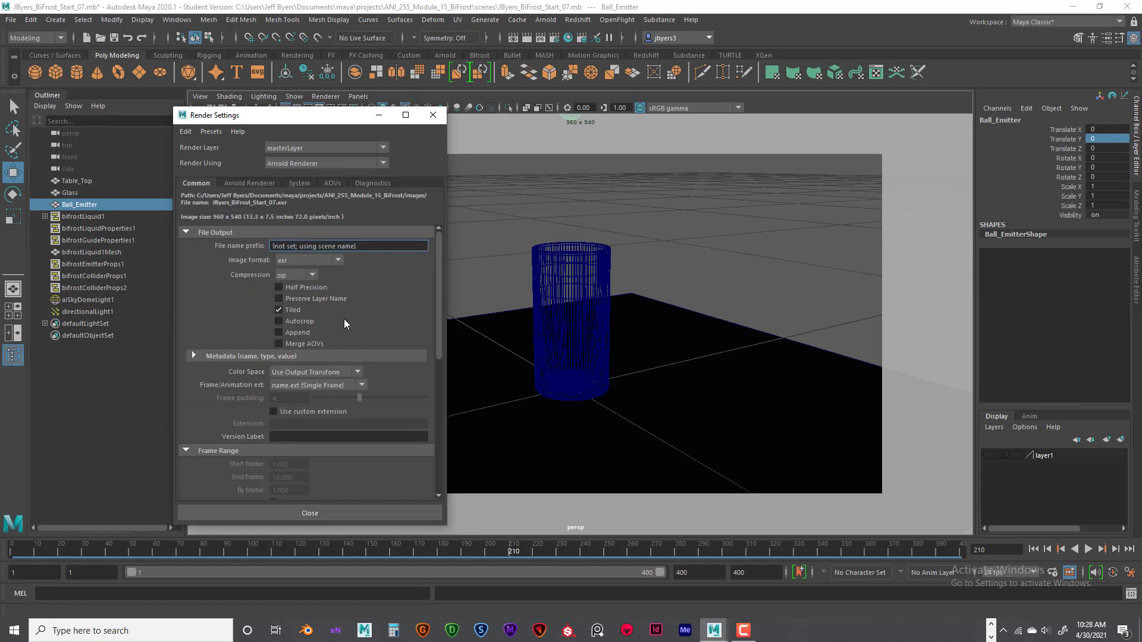
scroll(344, 321, "down", 8)
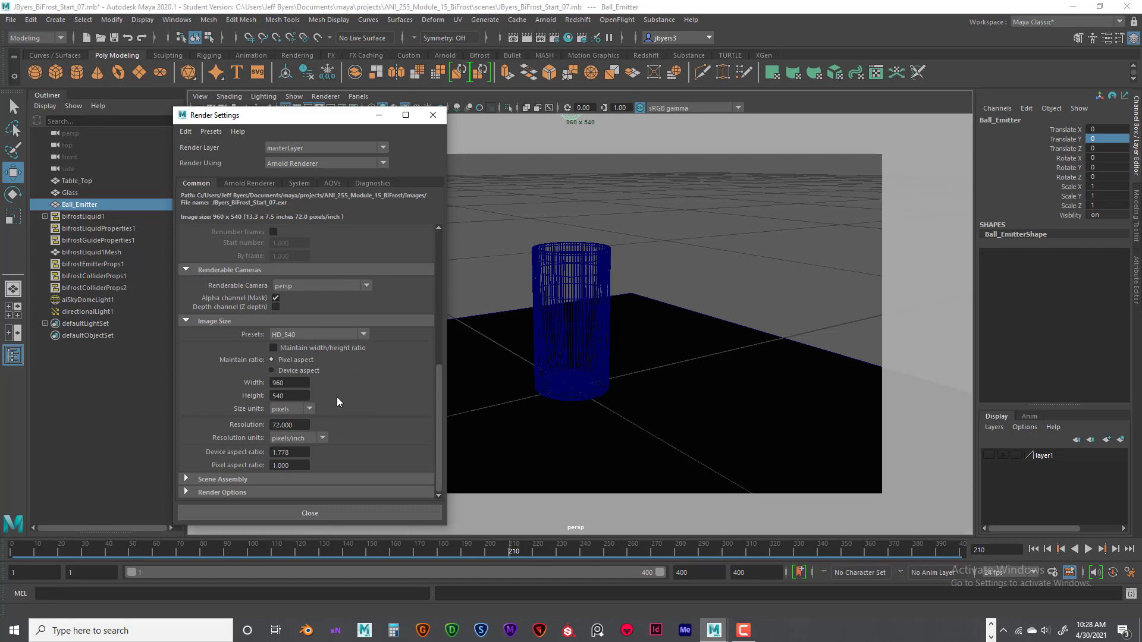
left_click(378, 115)
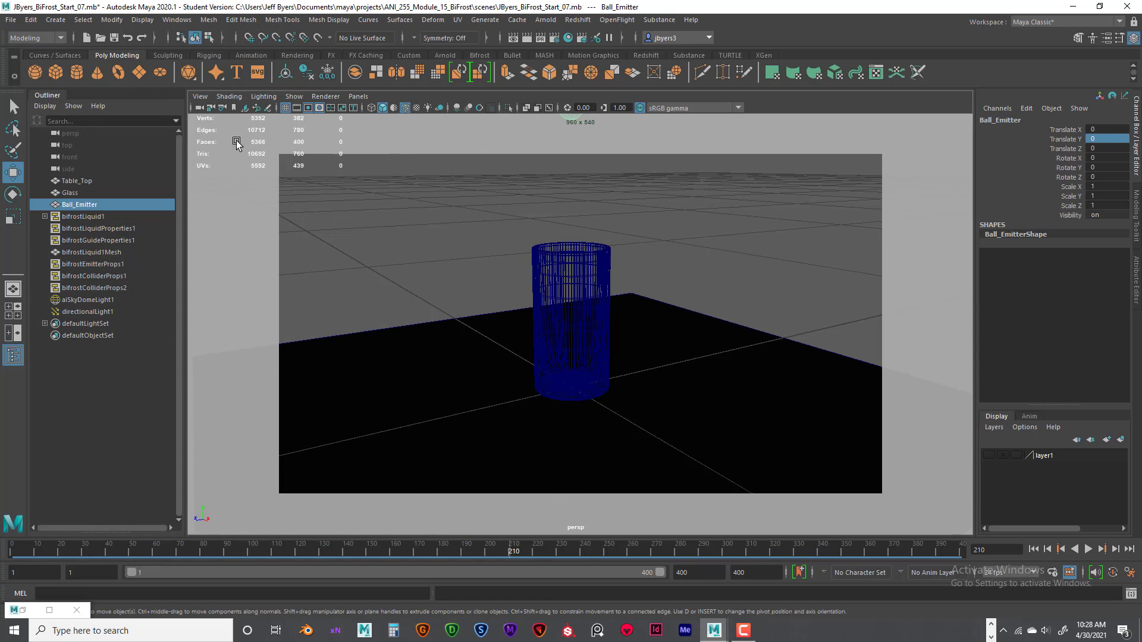
- Toggle the resolution gate and gate mask of the perspective view off and on to compare the framing
left_click(318, 110)
left_click(320, 107)
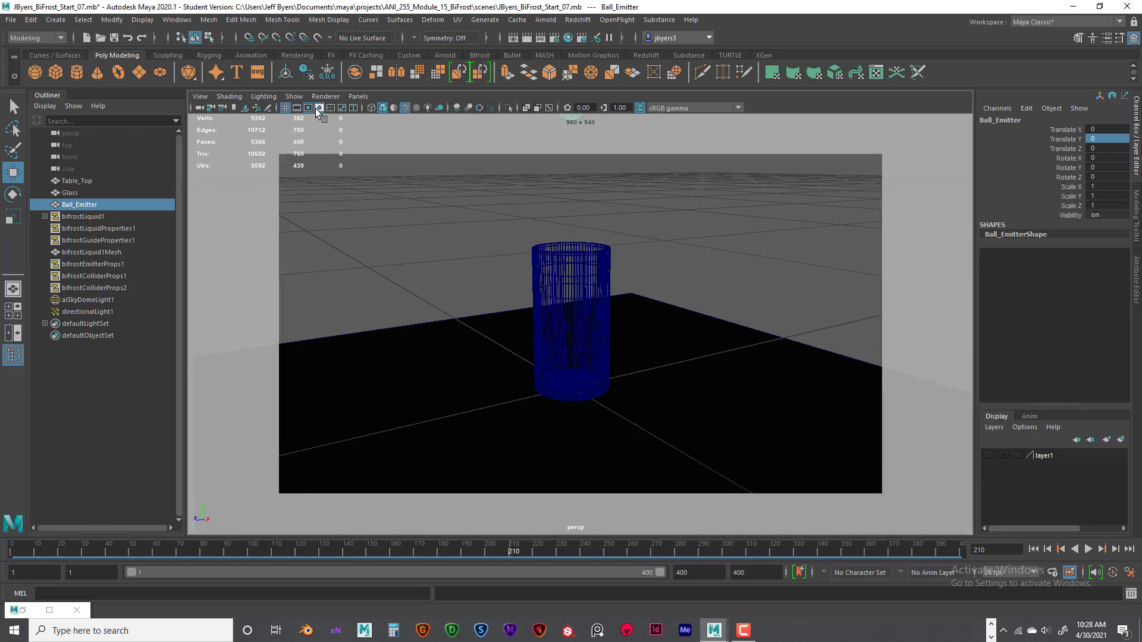
left_click(309, 107)
left_click(309, 107)
left_click(308, 108)
left_click(319, 106)
left_click(310, 108)
left_click(310, 109)
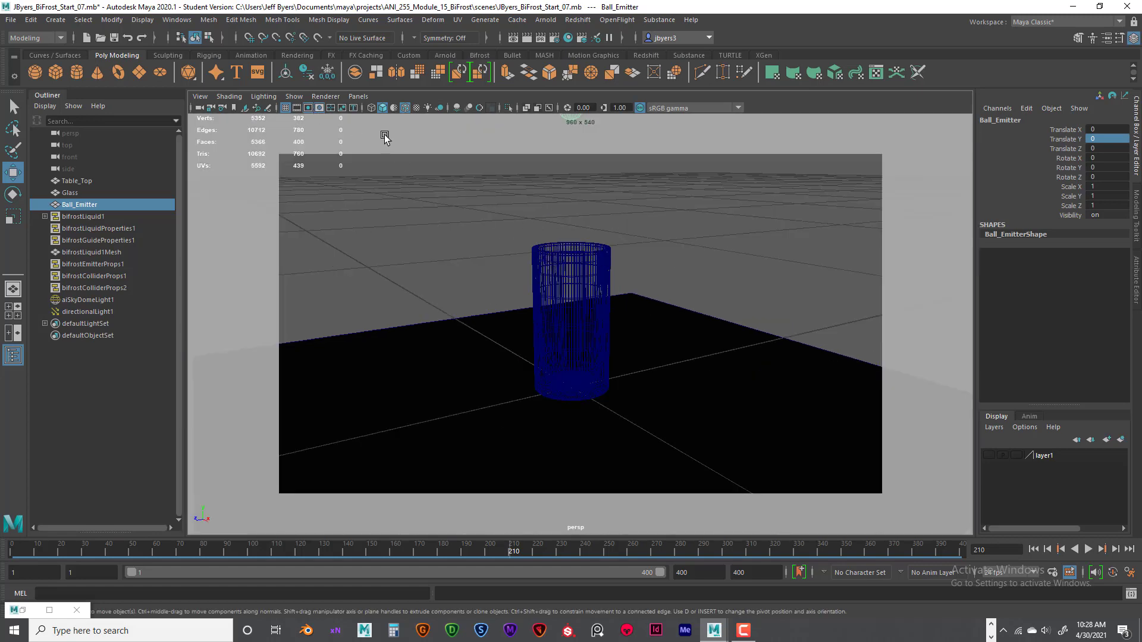
- Center the glass in the perspective view with the help of the field chart, and hide the chart again
left_click(330, 108)
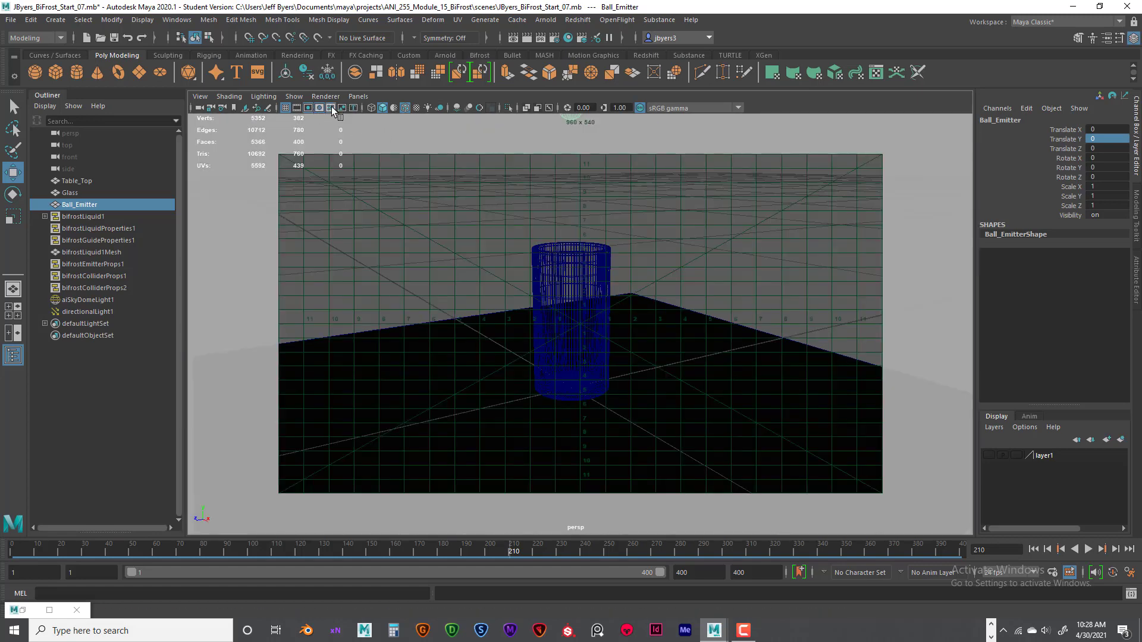
middle_click_drag(585, 351, 591, 350, "alt")
middle_click_drag(592, 350, 591, 351, "alt")
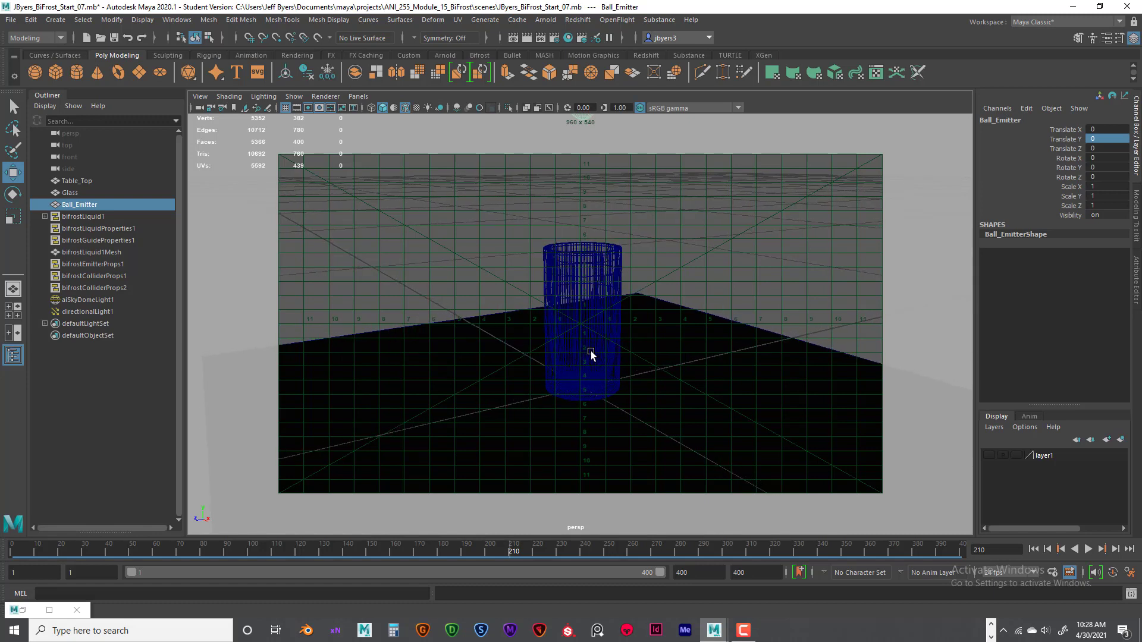
left_click(330, 107)
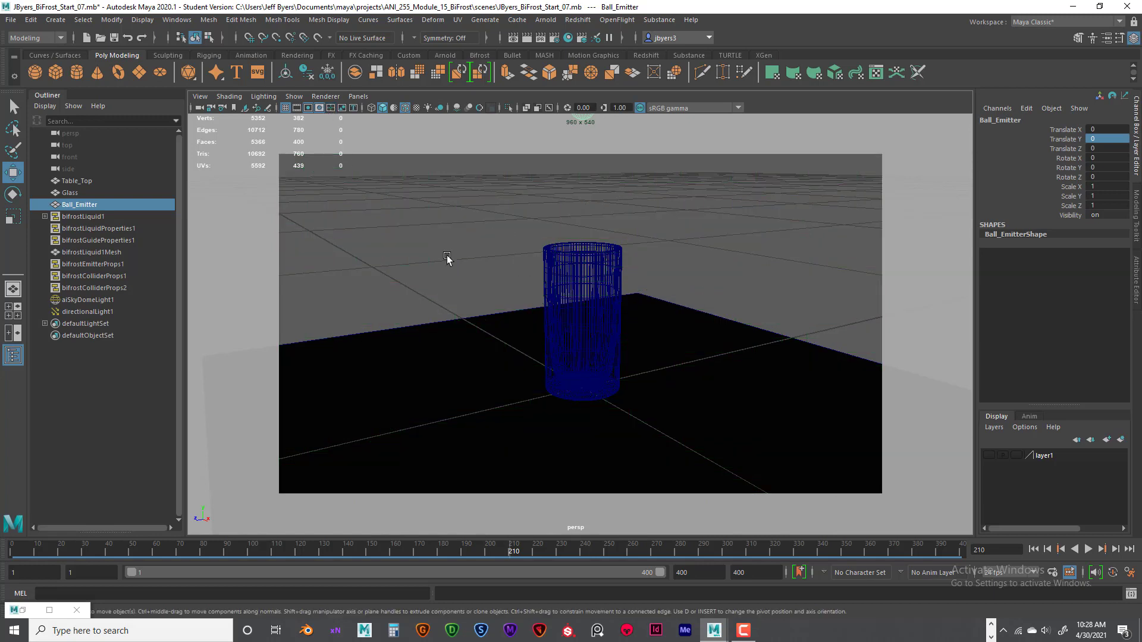
- Save the current perspective view as a new camera bookmark named Camera_FIN and close the Bookmark Editor
left_click(202, 96)
mouse_move(232, 308)
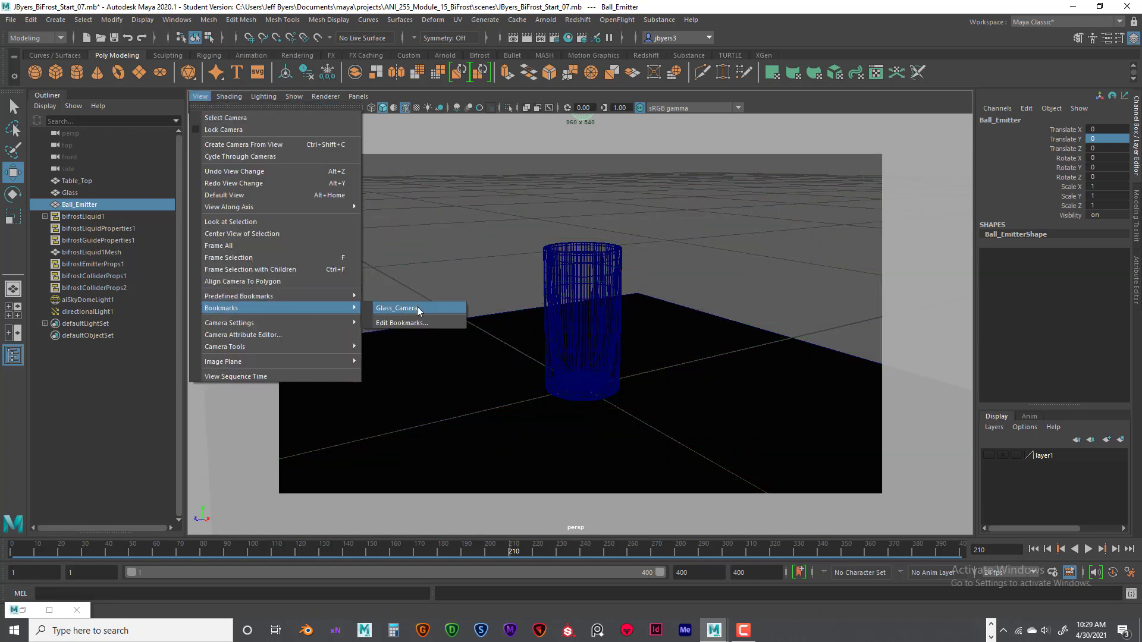
left_click(408, 321)
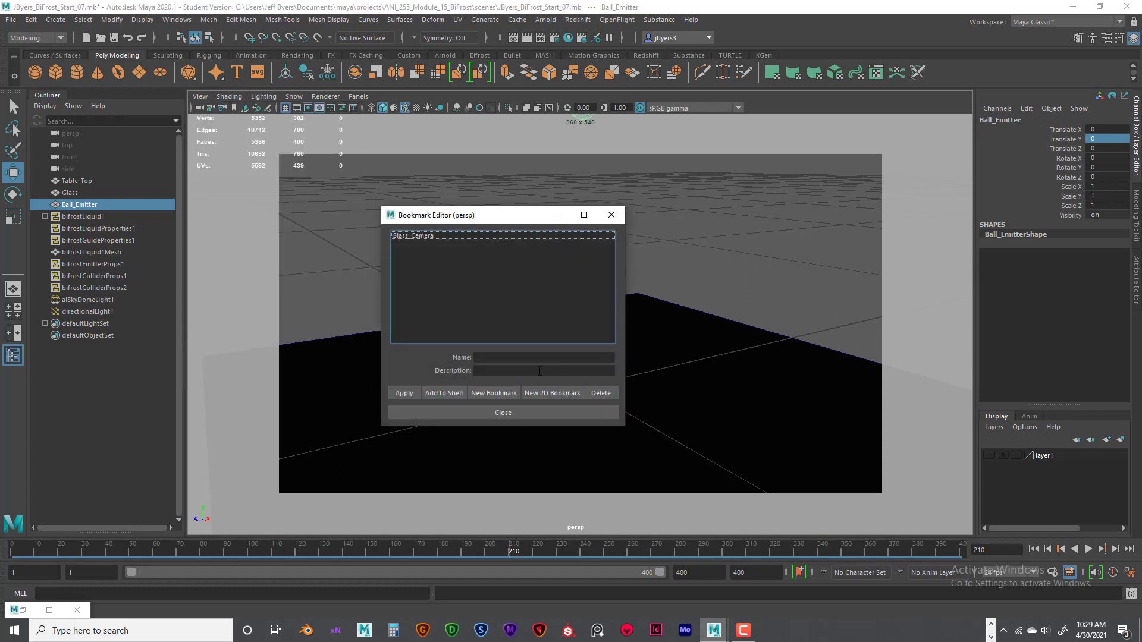
left_click(502, 394)
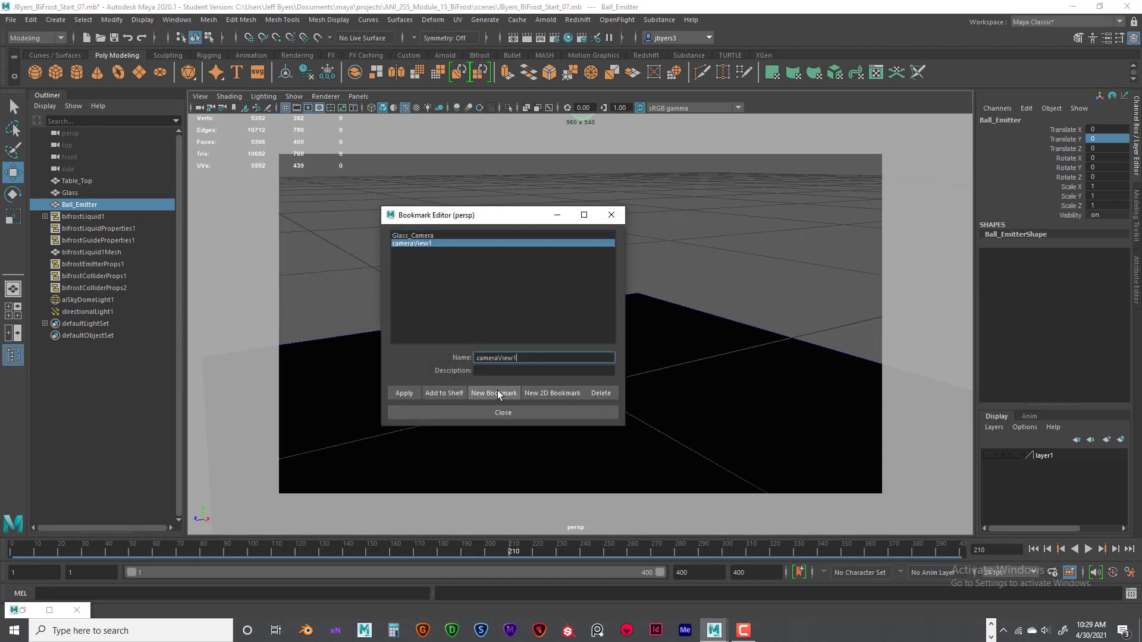
double_click(461, 358)
type("Camera_Set")
left_click_drag(513, 358, 504, 359)
type("FIN")
left_click(407, 393)
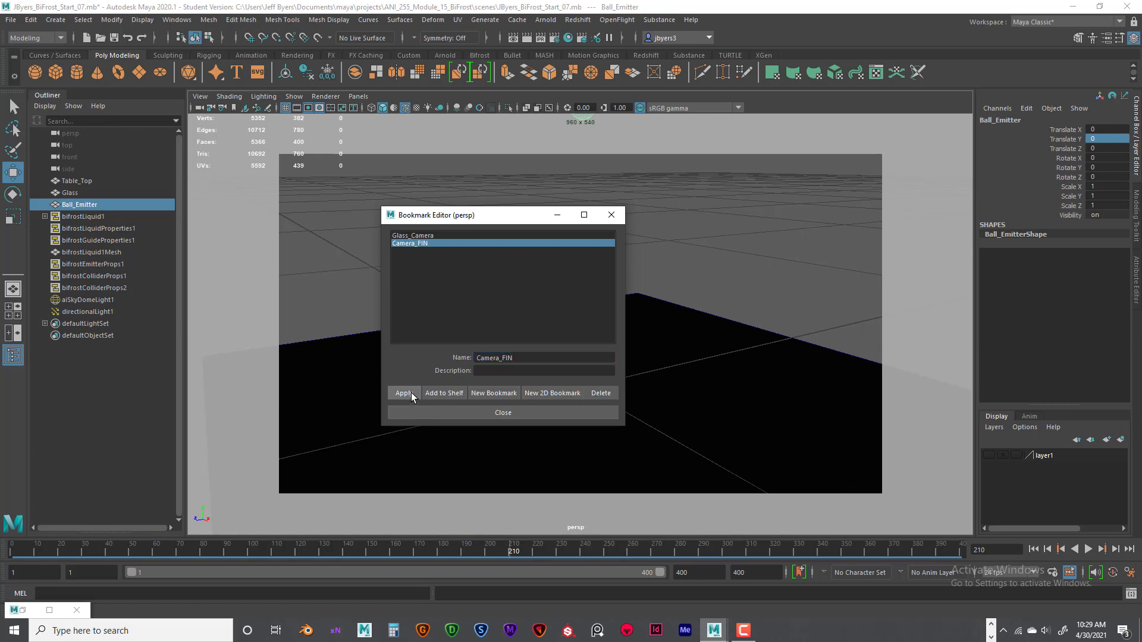
left_click(504, 413)
- Test the new bookmark by moving the perspective view away from the glass and recalling Camera_FIN
scroll(665, 355, "down", 5)
left_click_drag(671, 373, 708, 375, "alt")
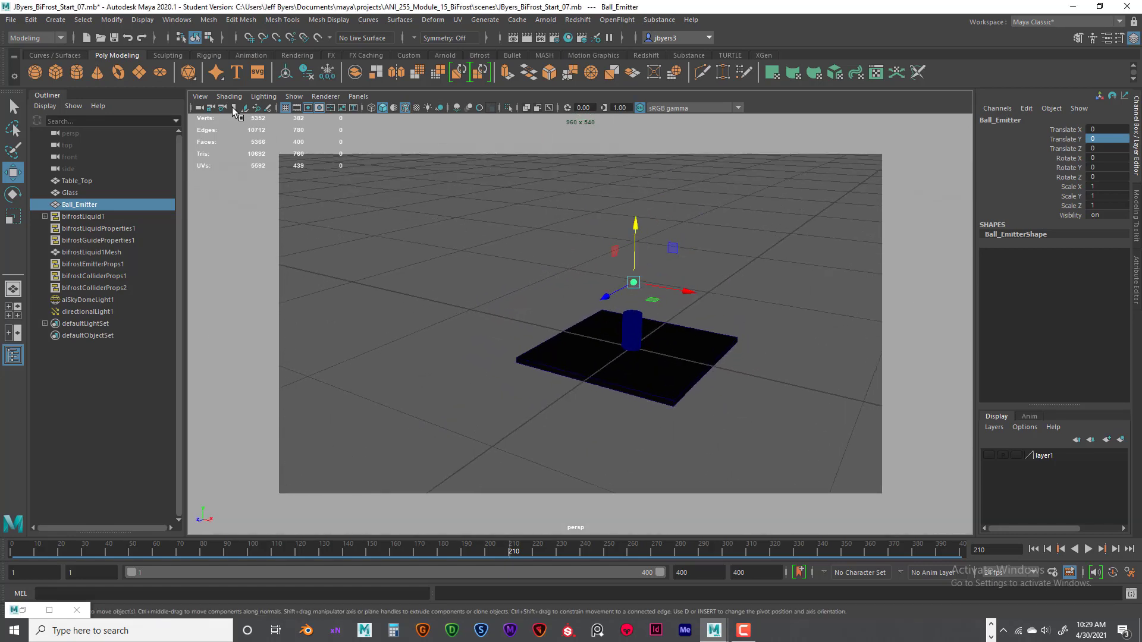
left_click(200, 96)
mouse_move(241, 308)
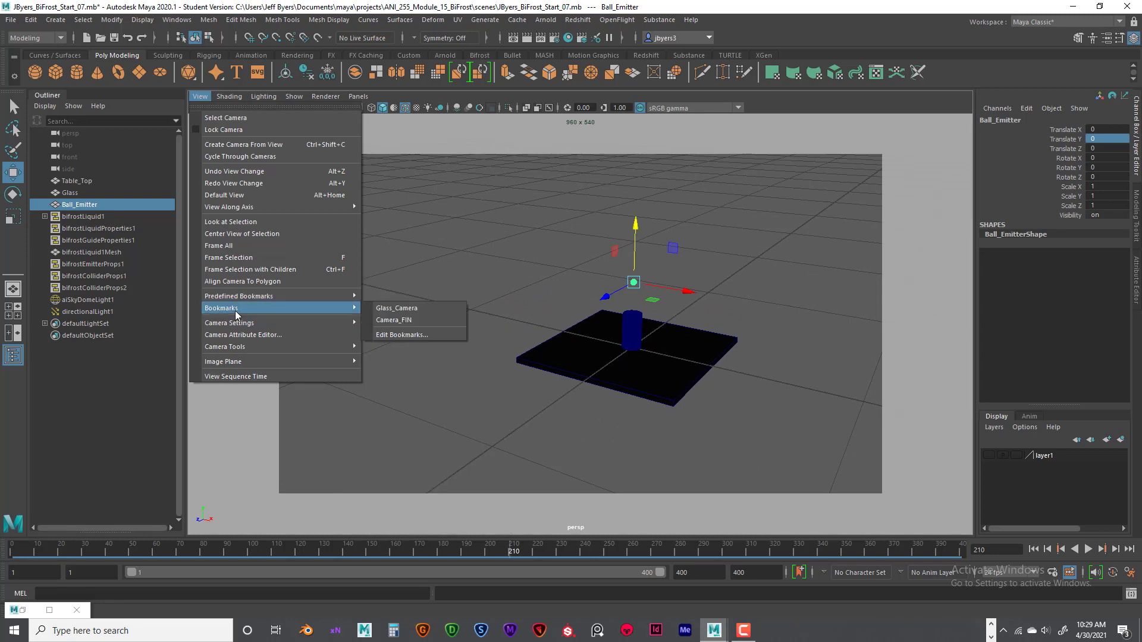
left_click(406, 322)
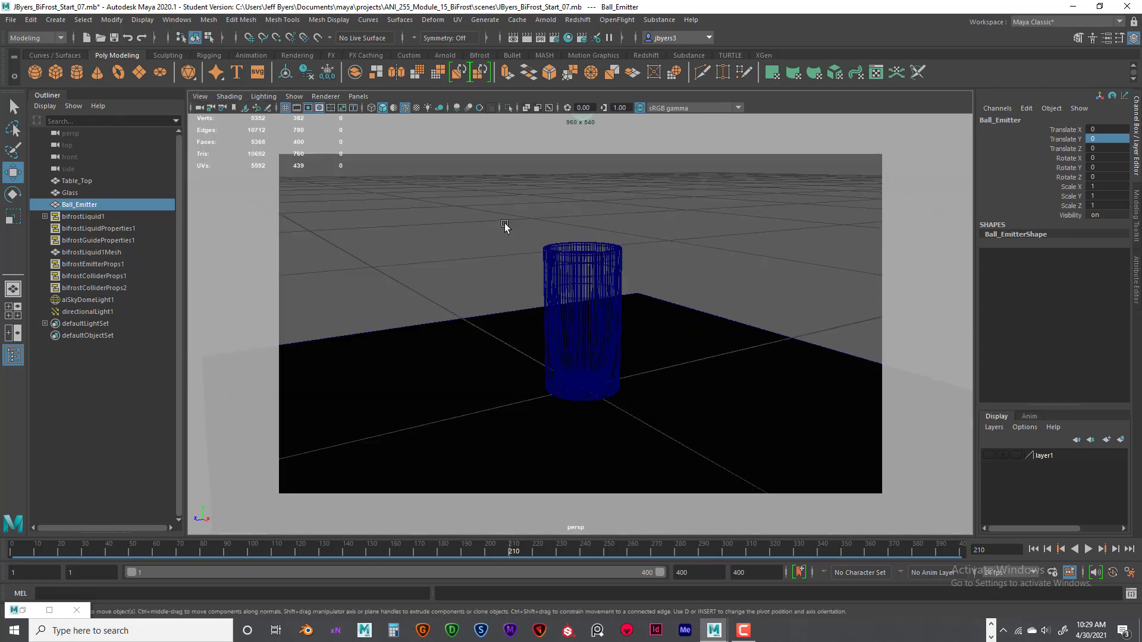
- Select the glass and the table top in turn to identify the scene objects, and clear the selection
left_click(586, 266)
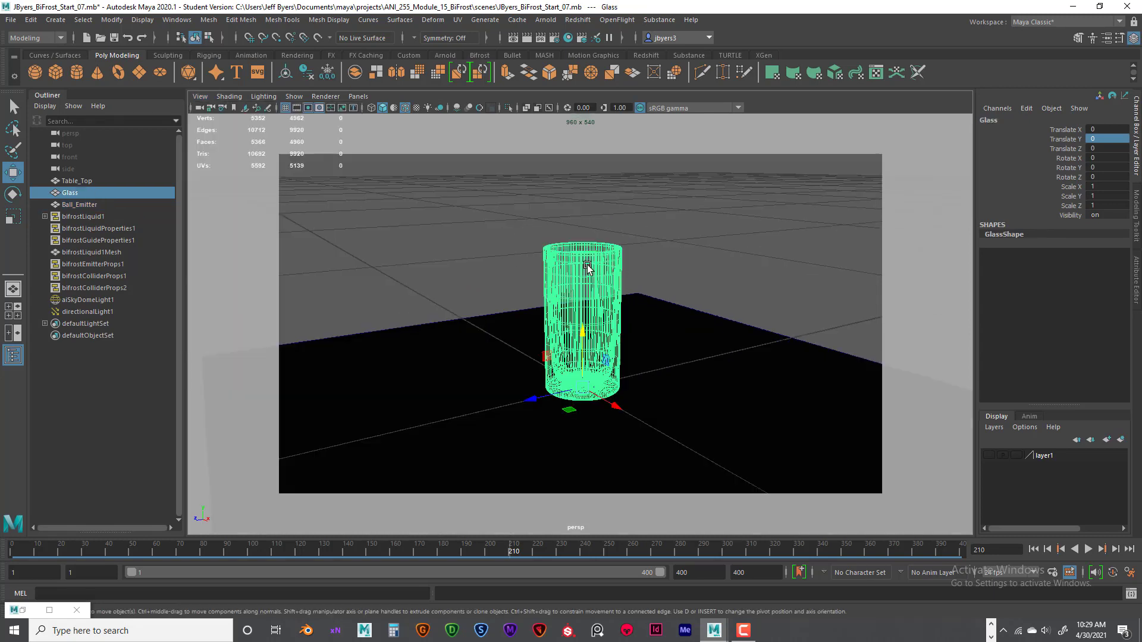
left_click(734, 285)
left_click(600, 334)
left_click(624, 342)
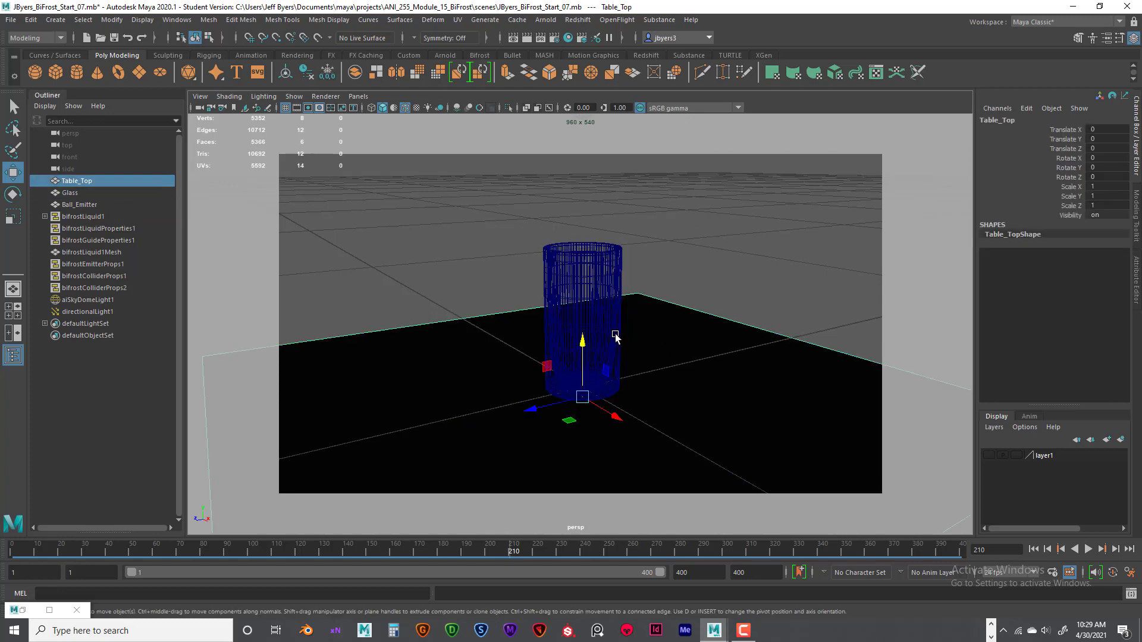
left_click(589, 297)
left_click(649, 336)
left_click(658, 259)
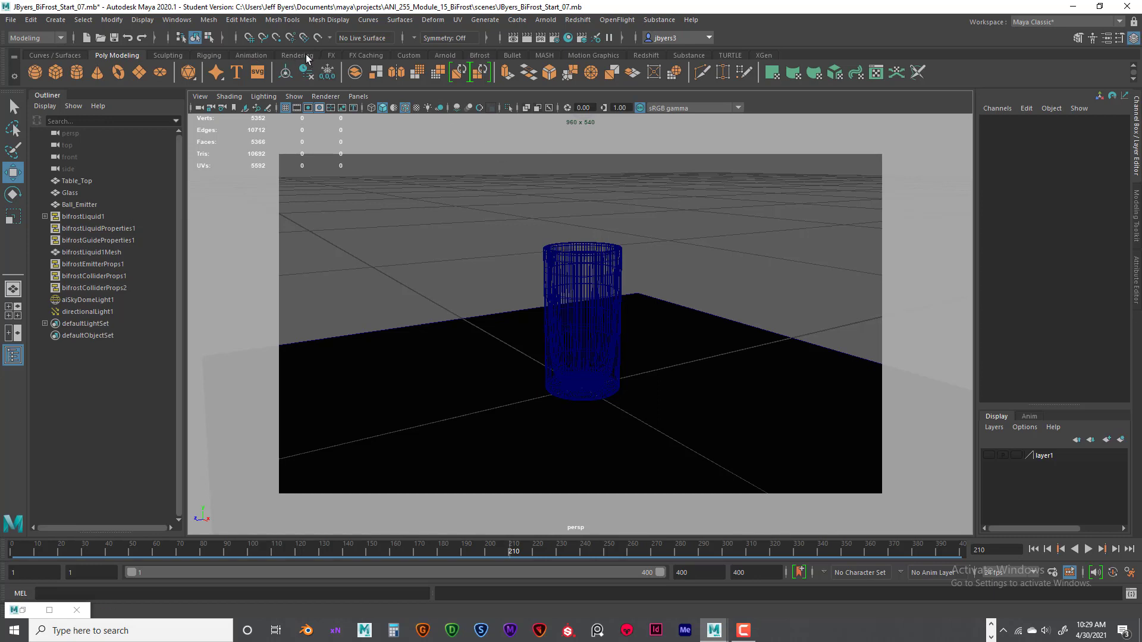
- Show the Arnold shelf and look through the standard light types available for creation
left_click(441, 55)
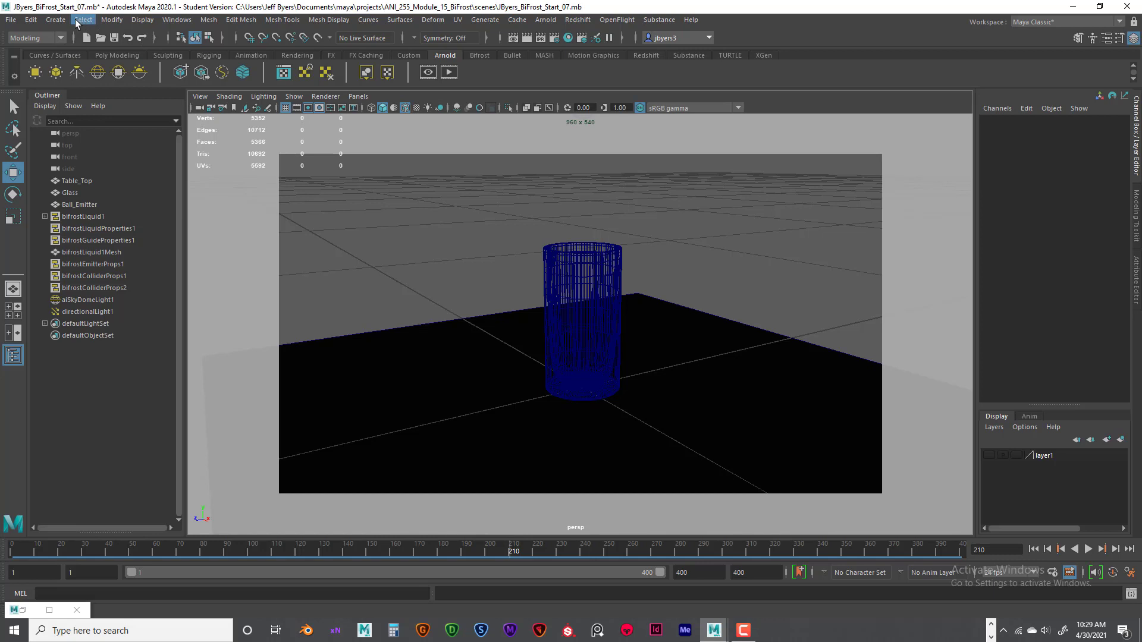
left_click(56, 20)
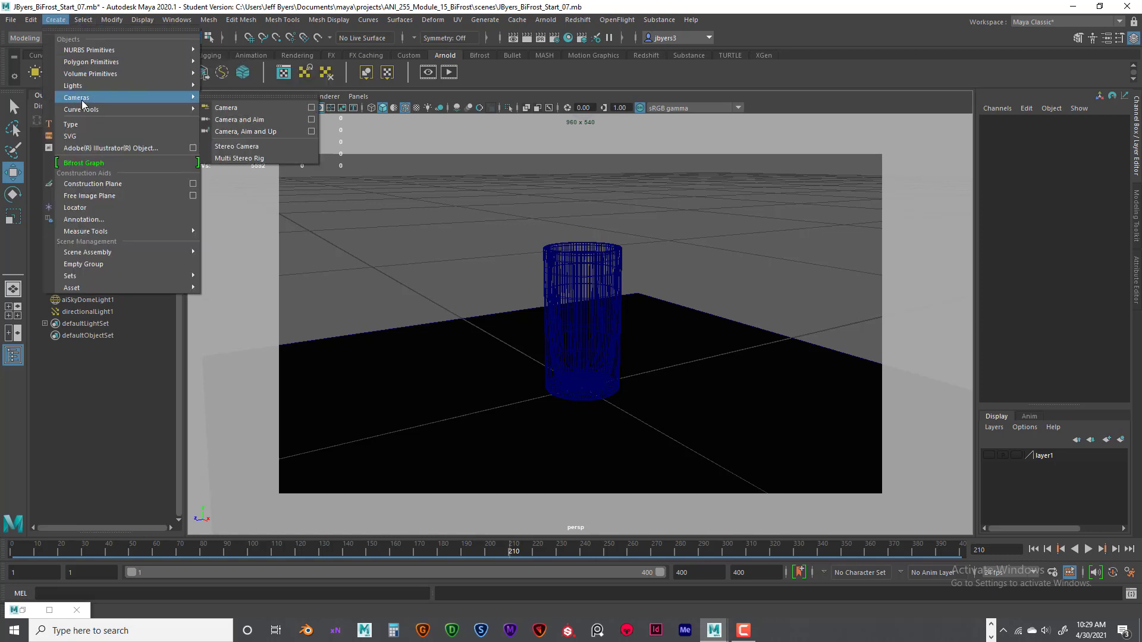
mouse_move(77, 89)
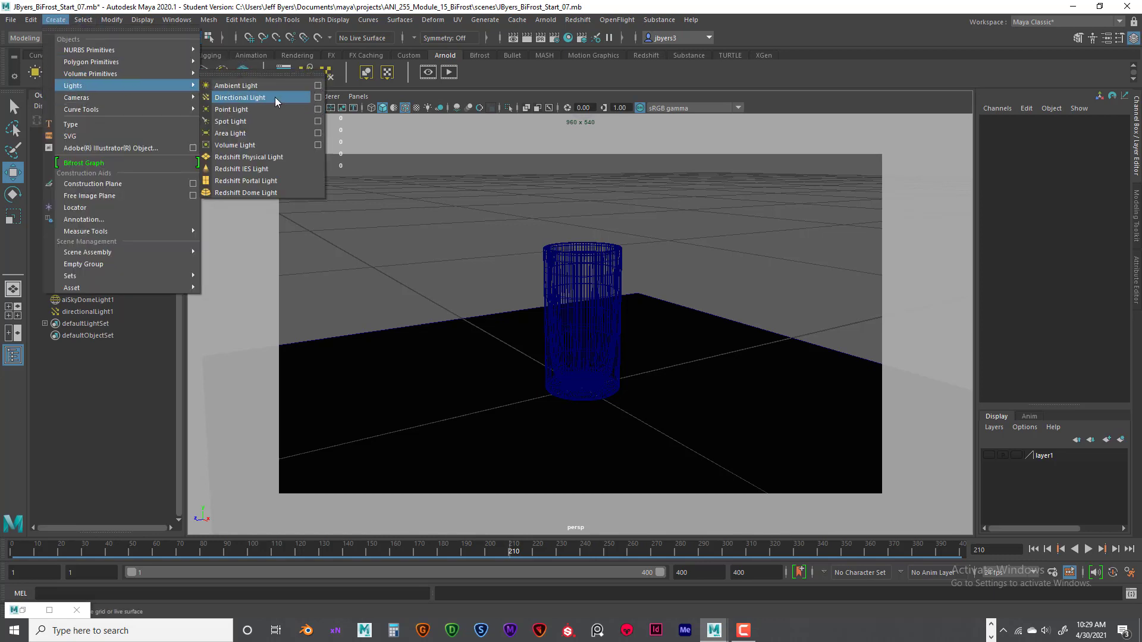
left_click(669, 224)
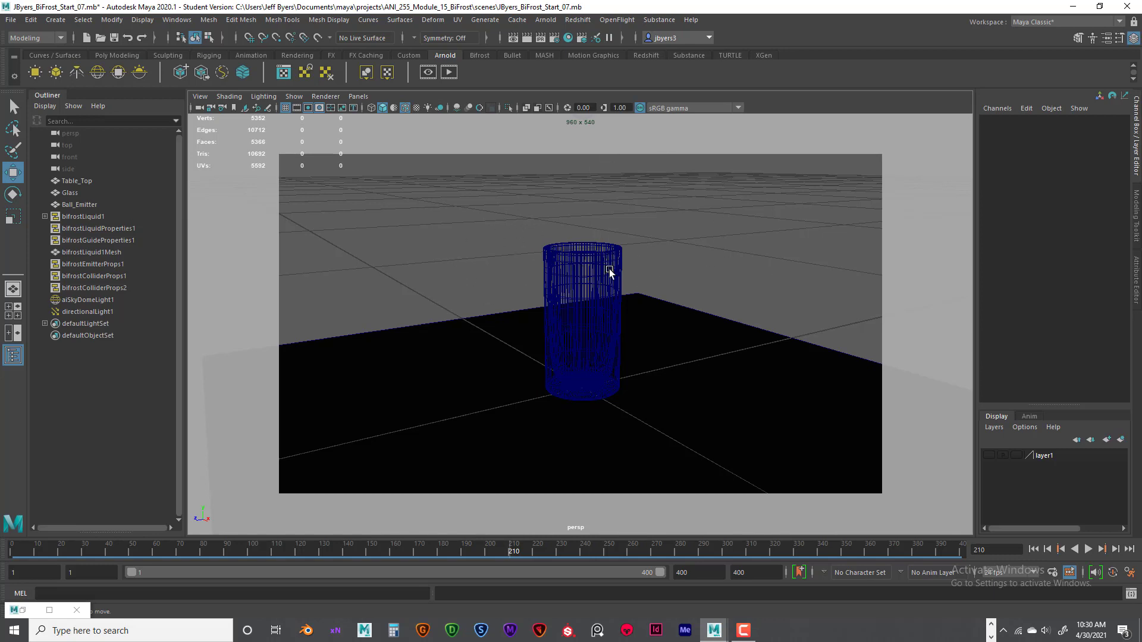
- Make layer1 visible, frame the directional light, and select the Arnold sky dome light
left_click(989, 455)
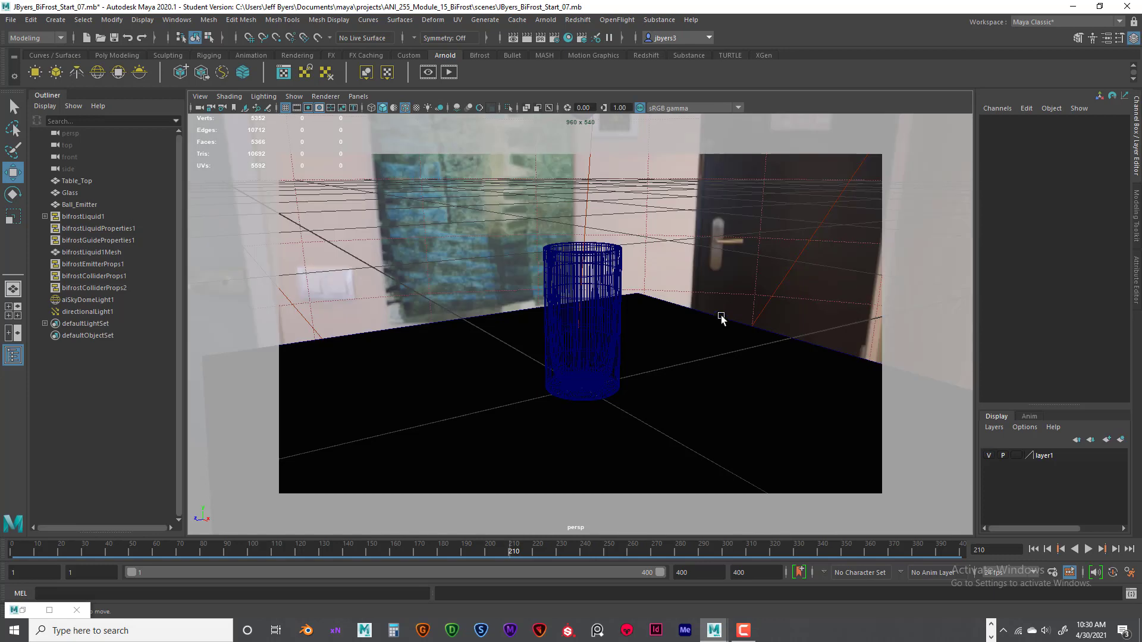
left_click(587, 215)
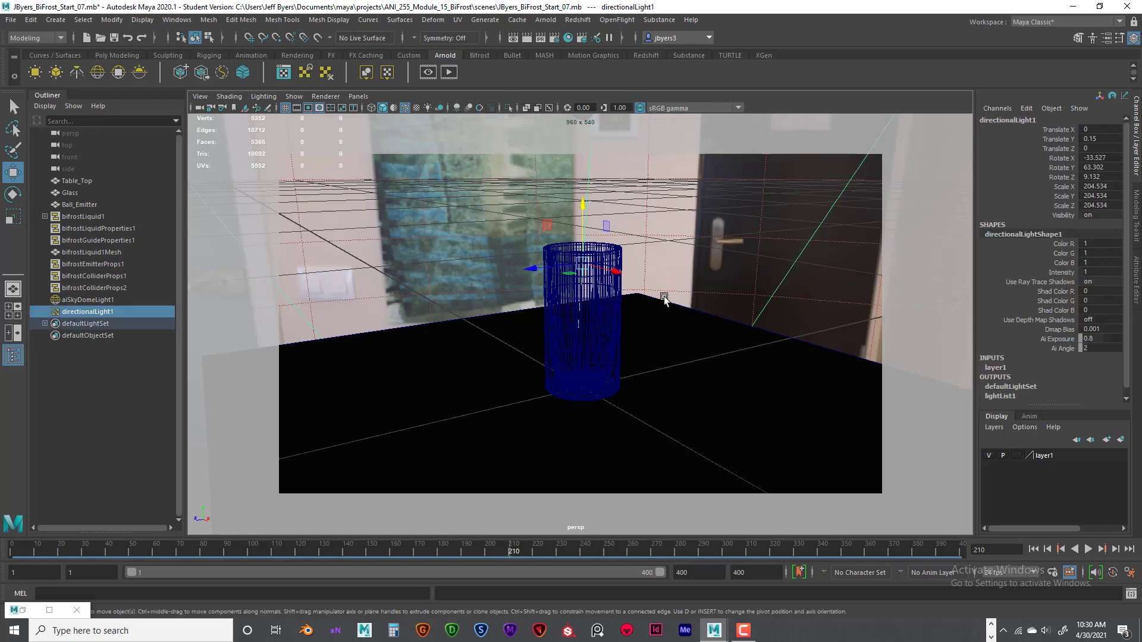
key("f")
left_click(718, 239)
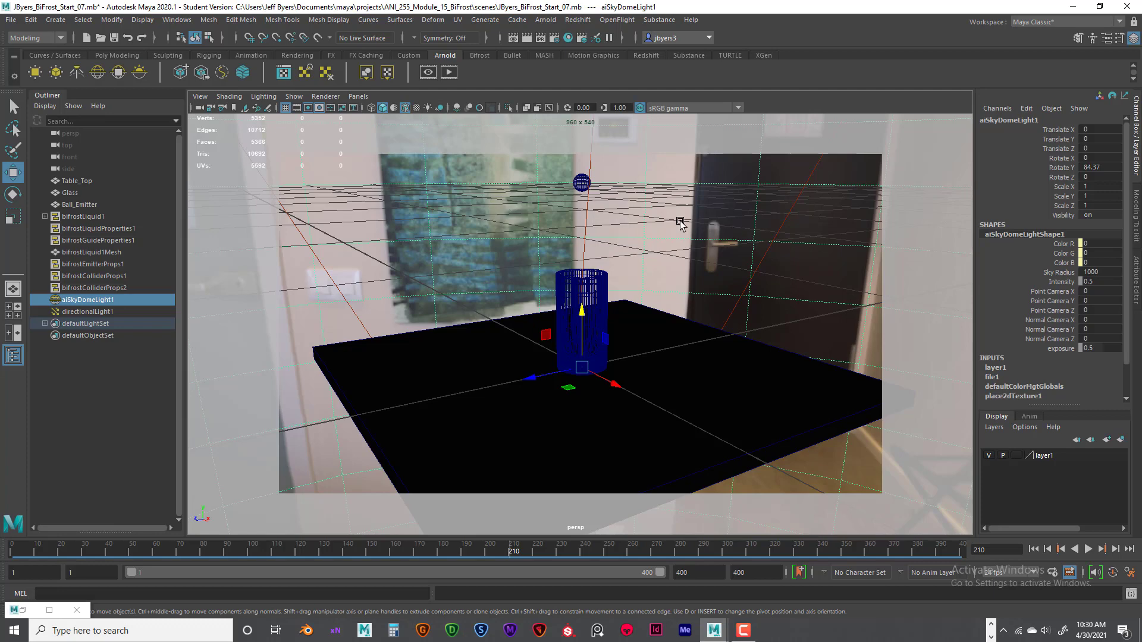
- Examine the glass and table against the sky dome image from near and far, and recall the Camera_FIN bookmark
scroll(713, 269, "down", 3)
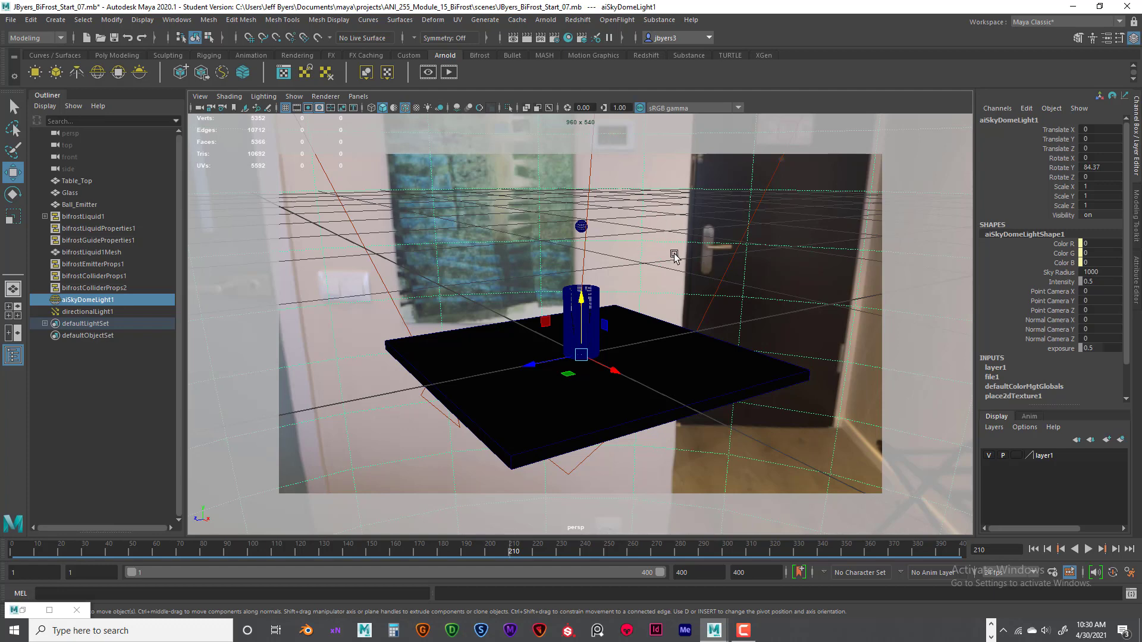
scroll(673, 254, "up", 2)
scroll(672, 254, "up", 3)
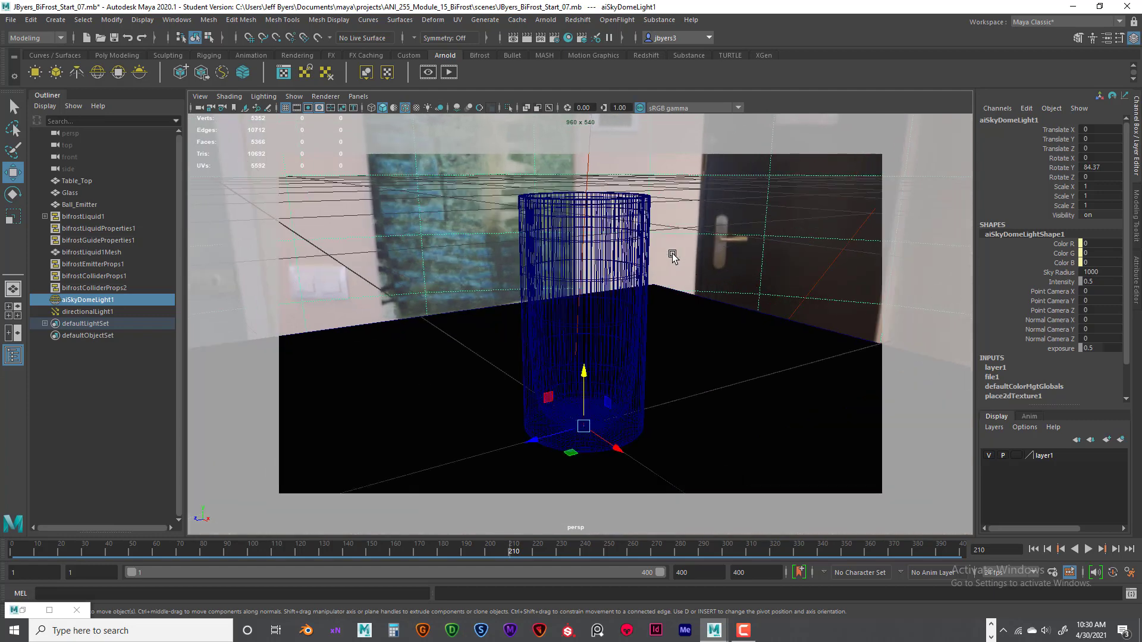
scroll(673, 255, "down", 2)
scroll(673, 255, "up", 2)
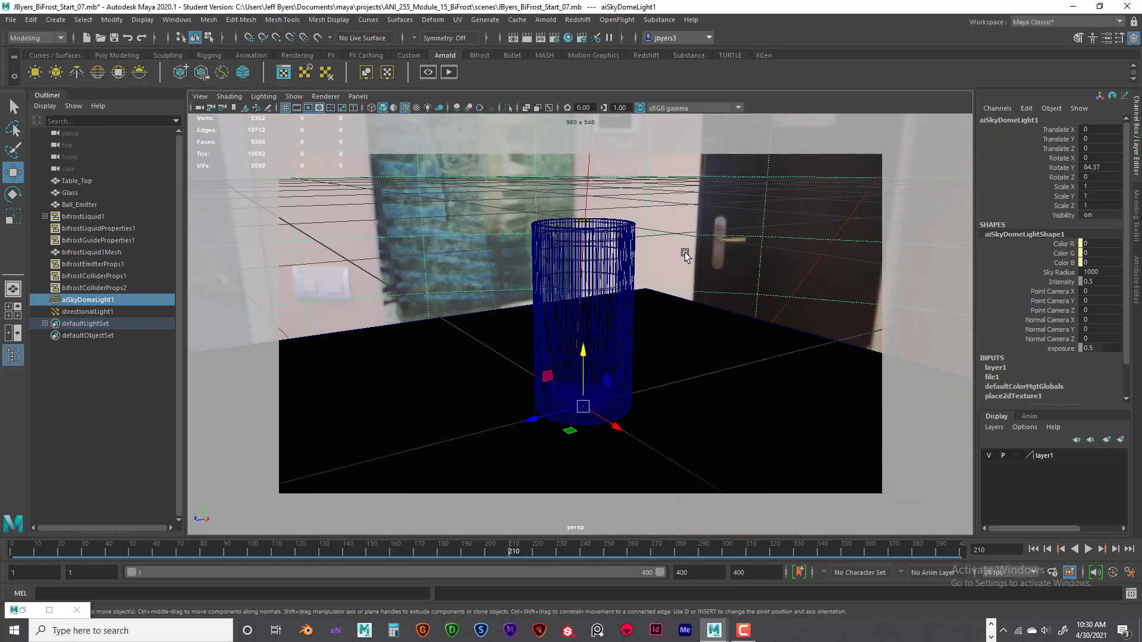
left_click(201, 97)
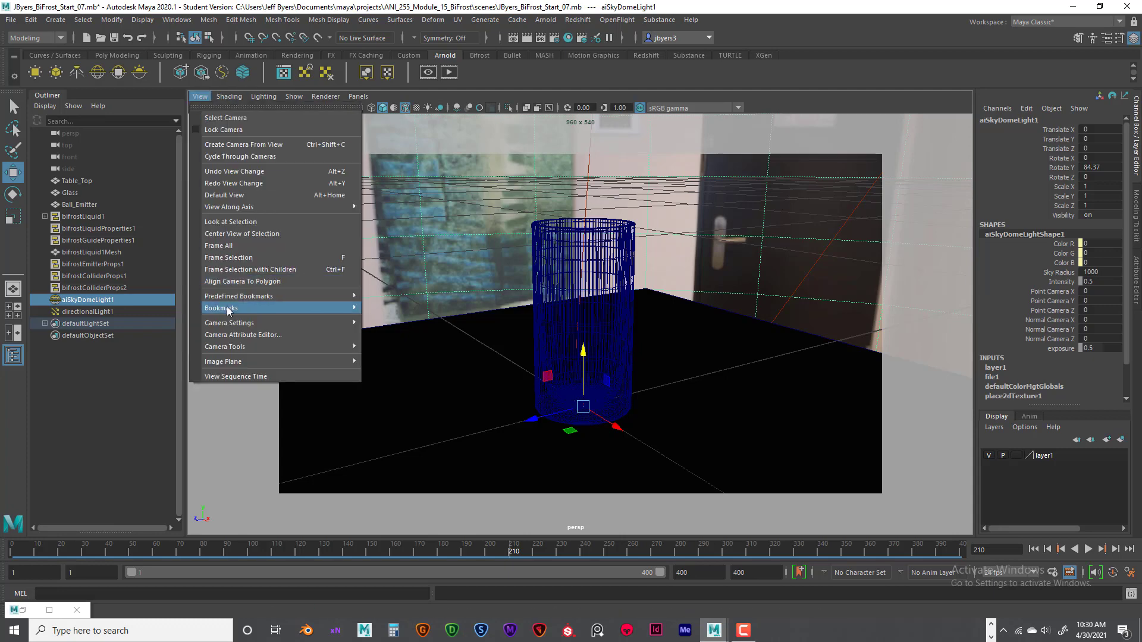
mouse_move(340, 312)
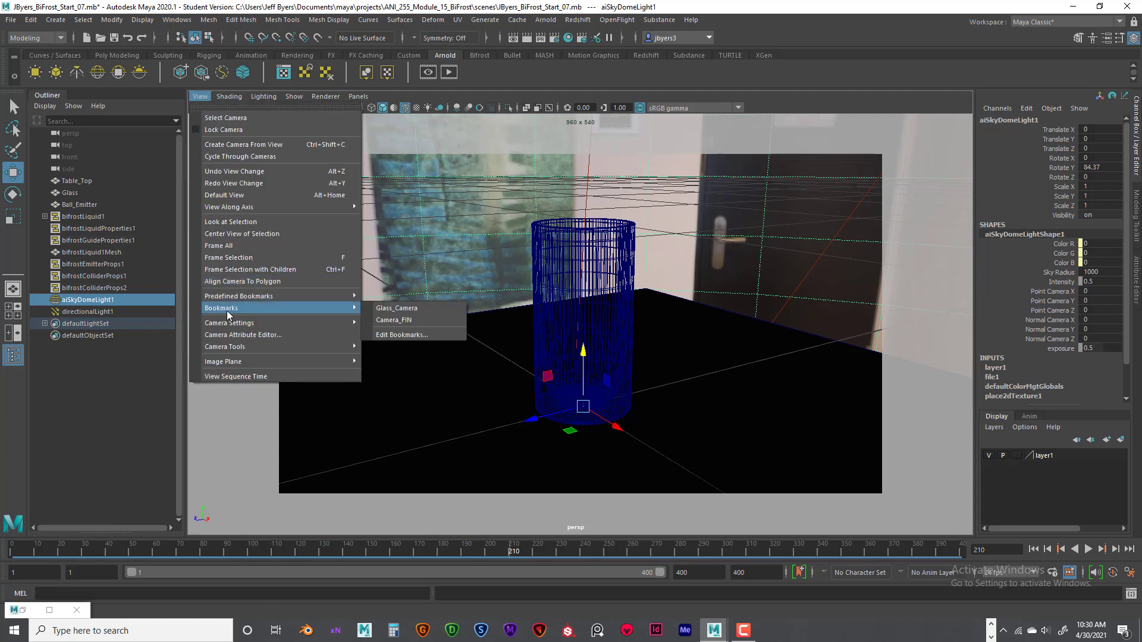
left_click(390, 321)
- Open the table top's attributes and look through the Arnold shaders offered for a new material without assigning one
left_click(620, 252)
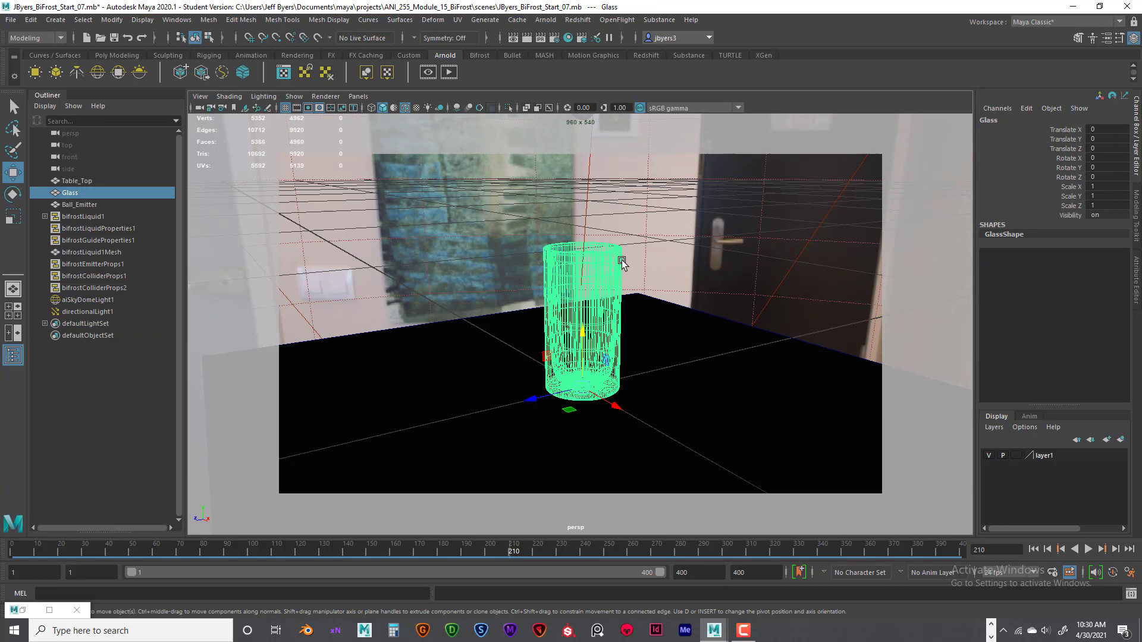
left_click(746, 372)
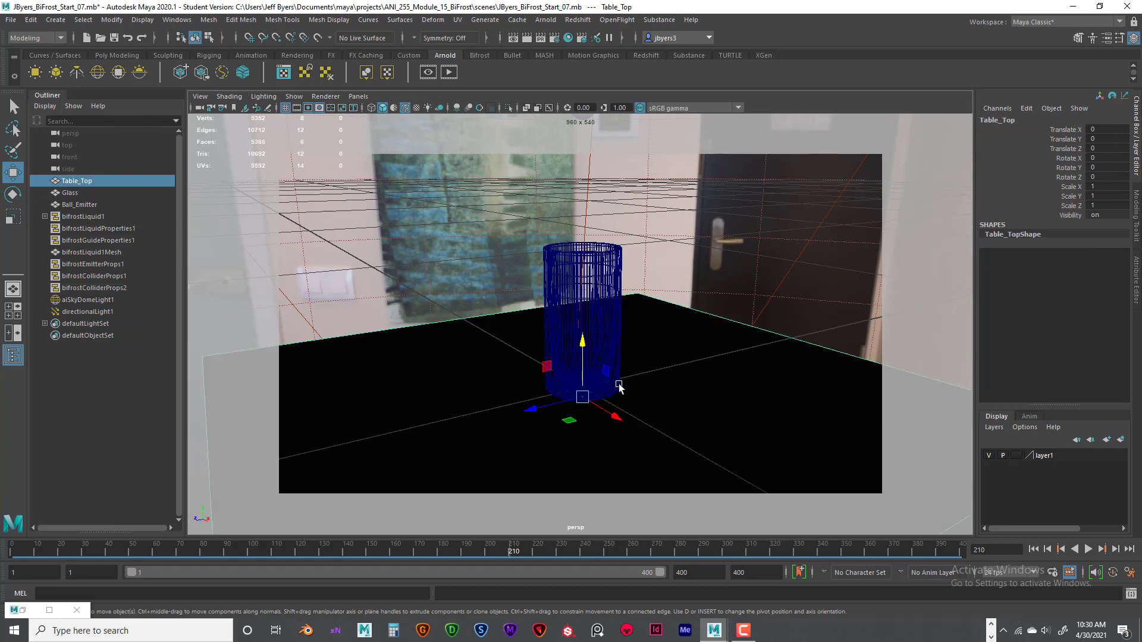
key("ctrl+a")
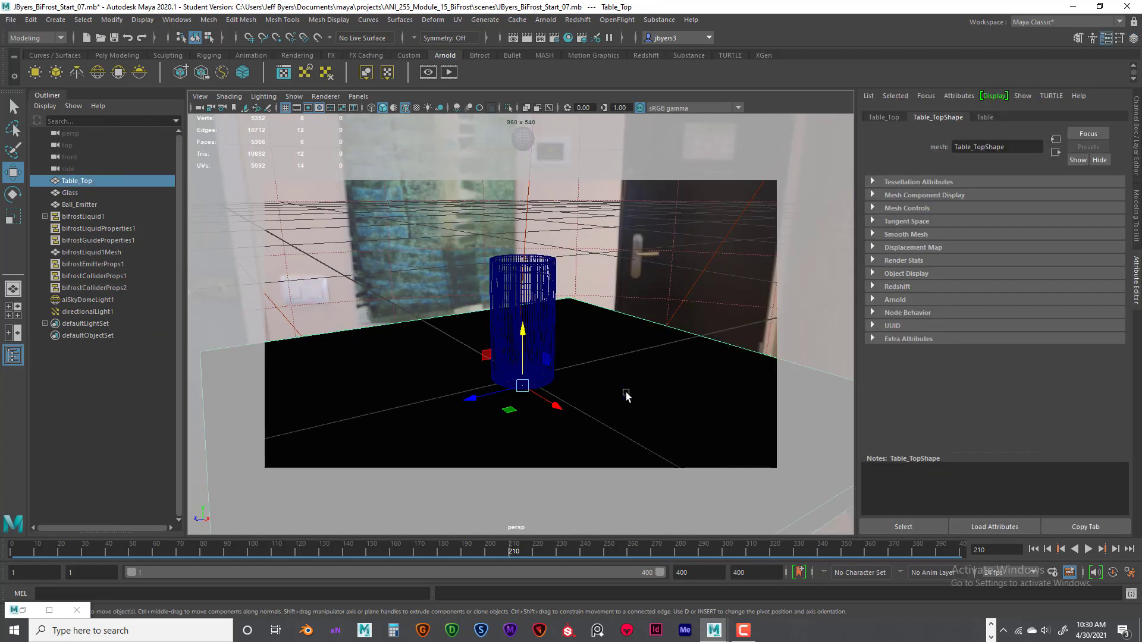
right_click(599, 347)
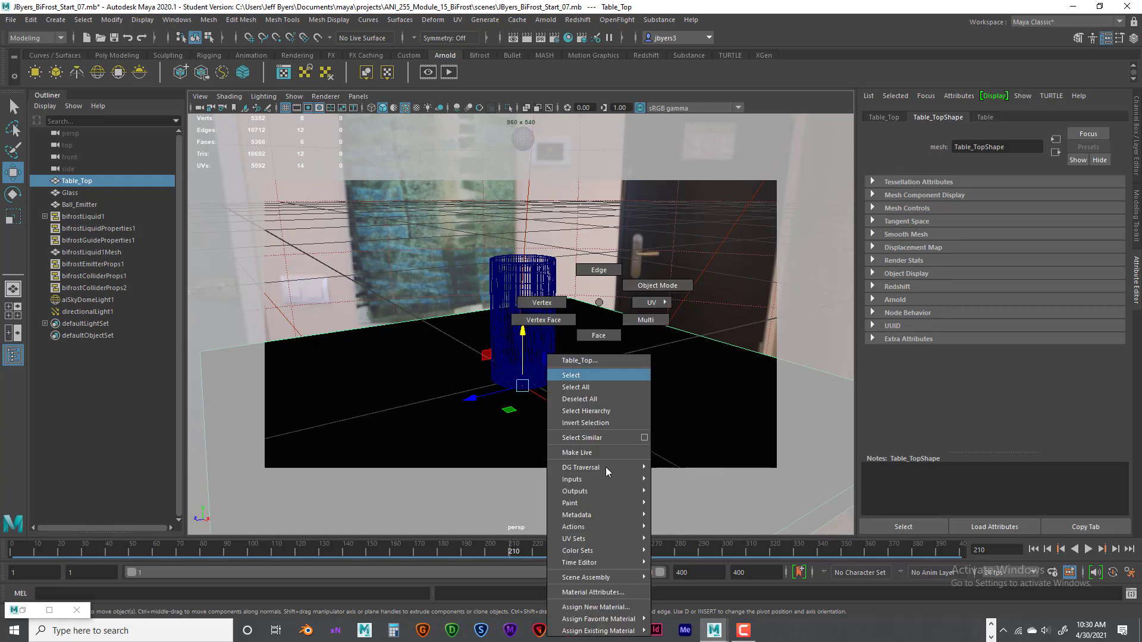
left_click(616, 606)
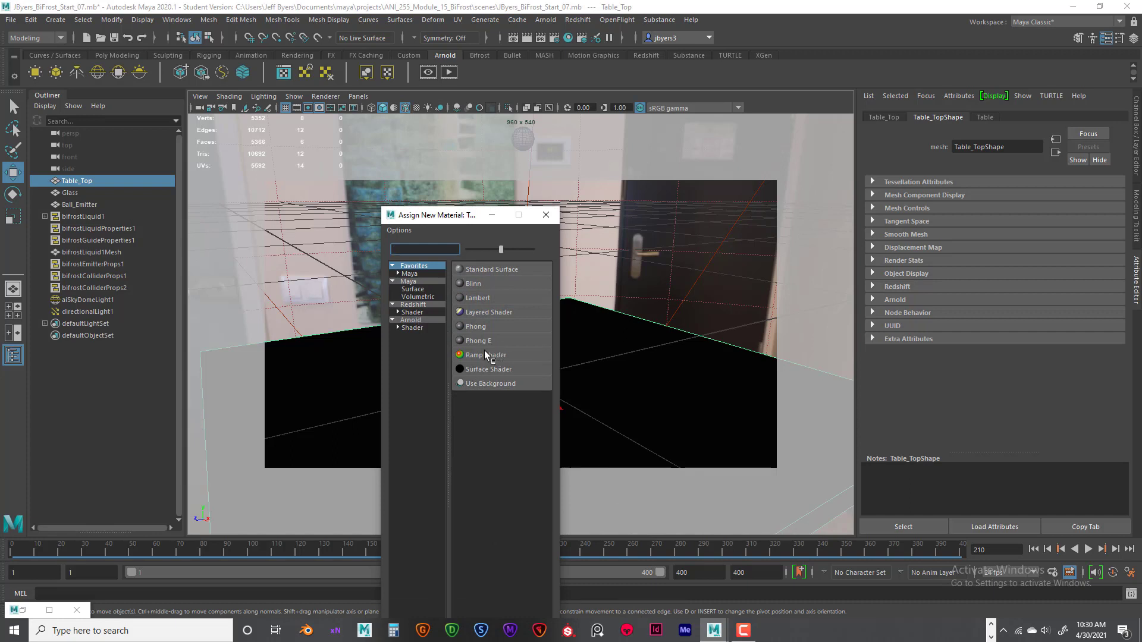
left_click(411, 328)
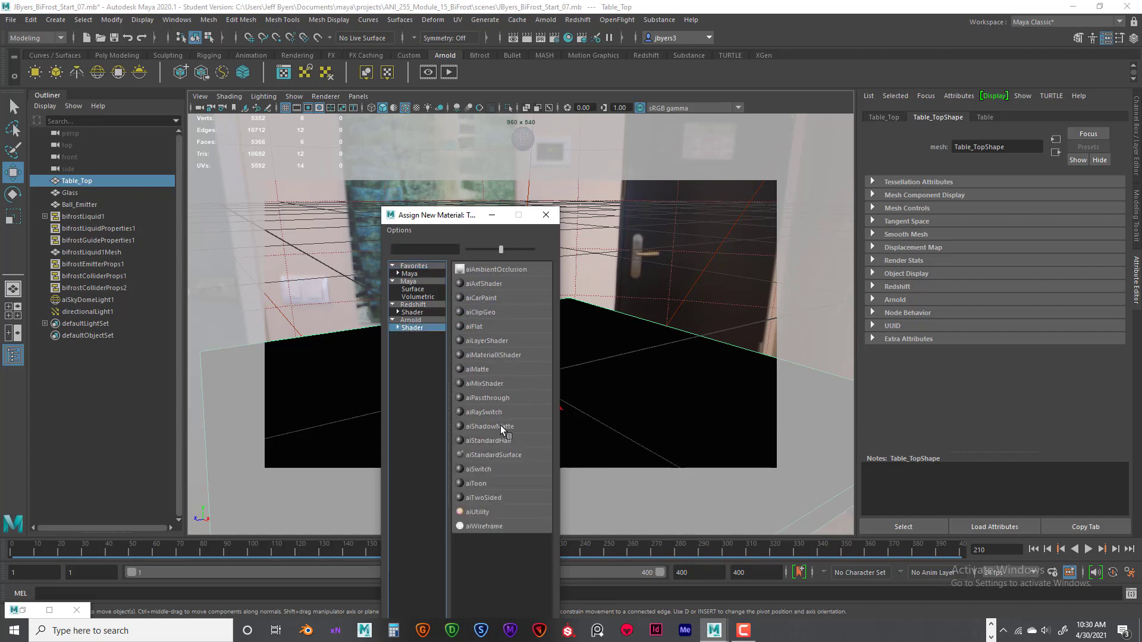
left_click(546, 215)
- Examine the table top's aiStandardSurface material, checking its base colour, specular roughness and IOR
left_click(524, 285)
left_click(659, 383)
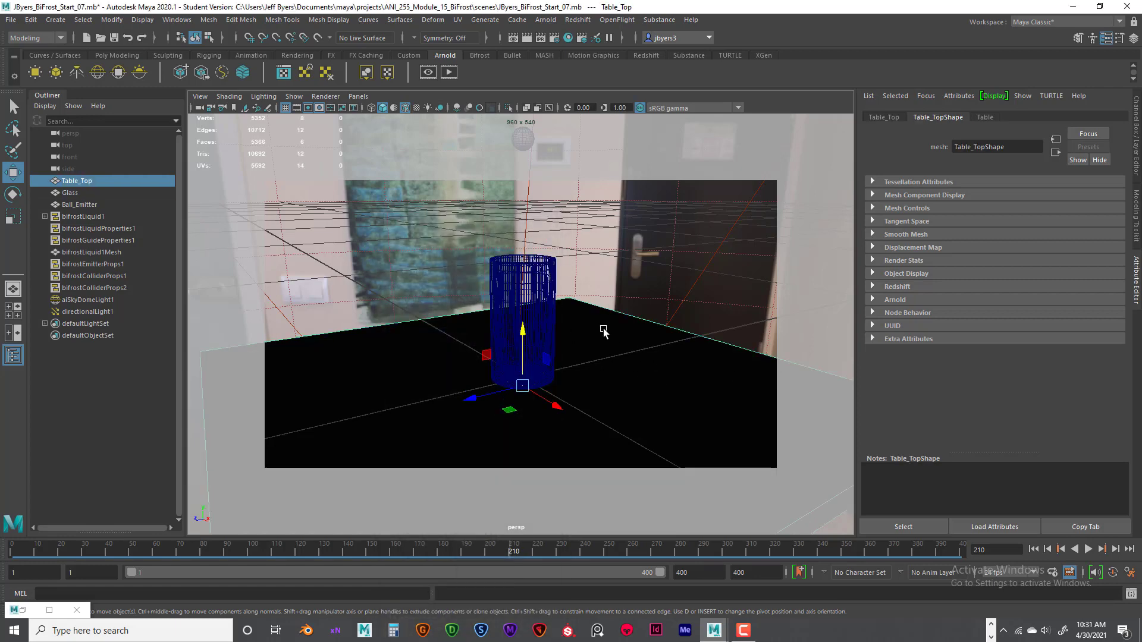
left_click(543, 293)
left_click(667, 365)
left_click(989, 119)
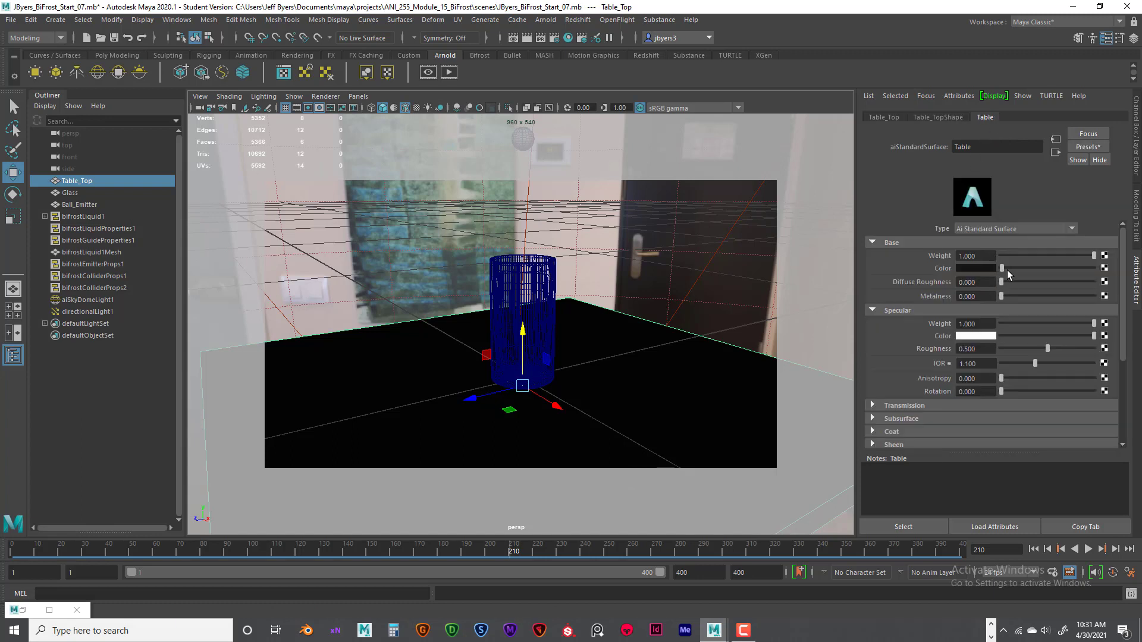
left_click(990, 268)
left_click(986, 348)
key("Tab")
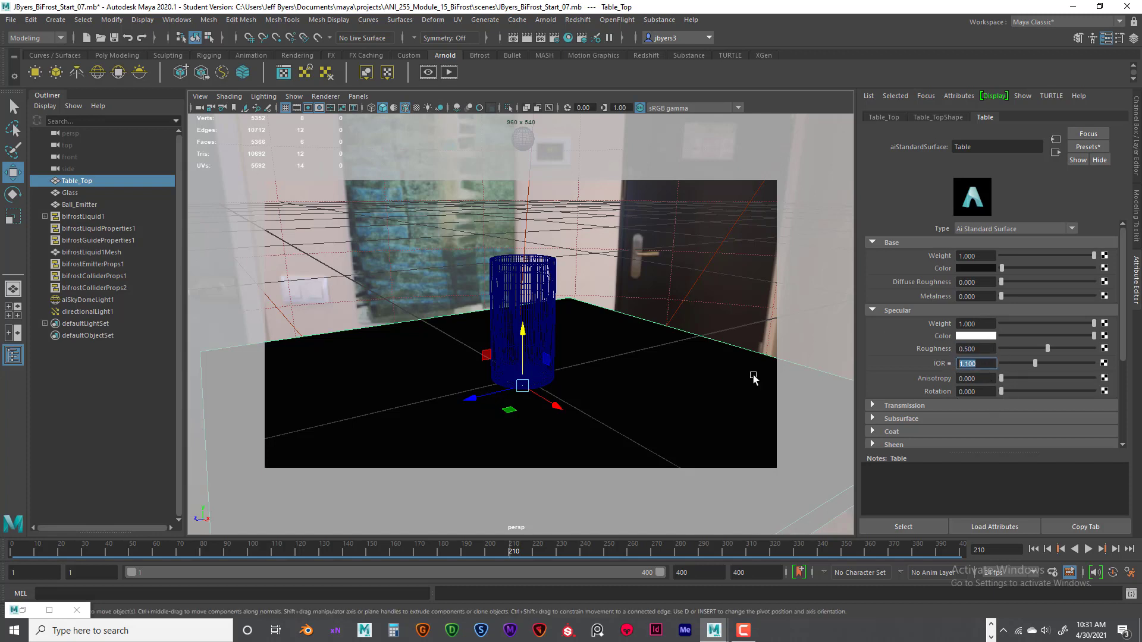
- Select the glass and look up the Glass preset for its Glass_TX material without applying it
left_click(548, 303)
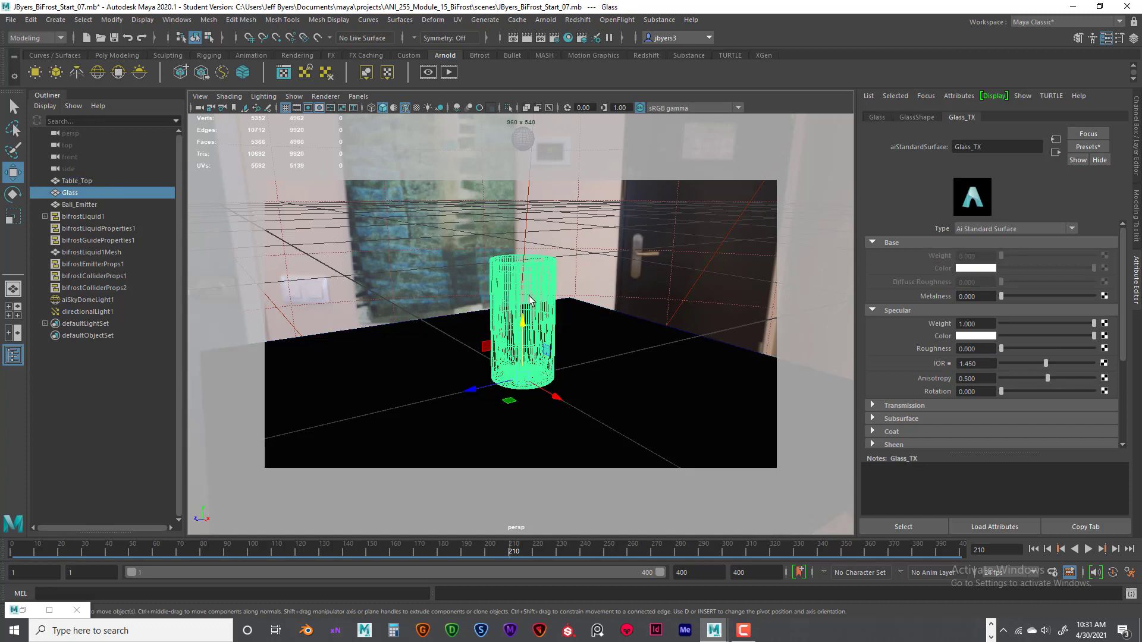
left_click(1086, 147)
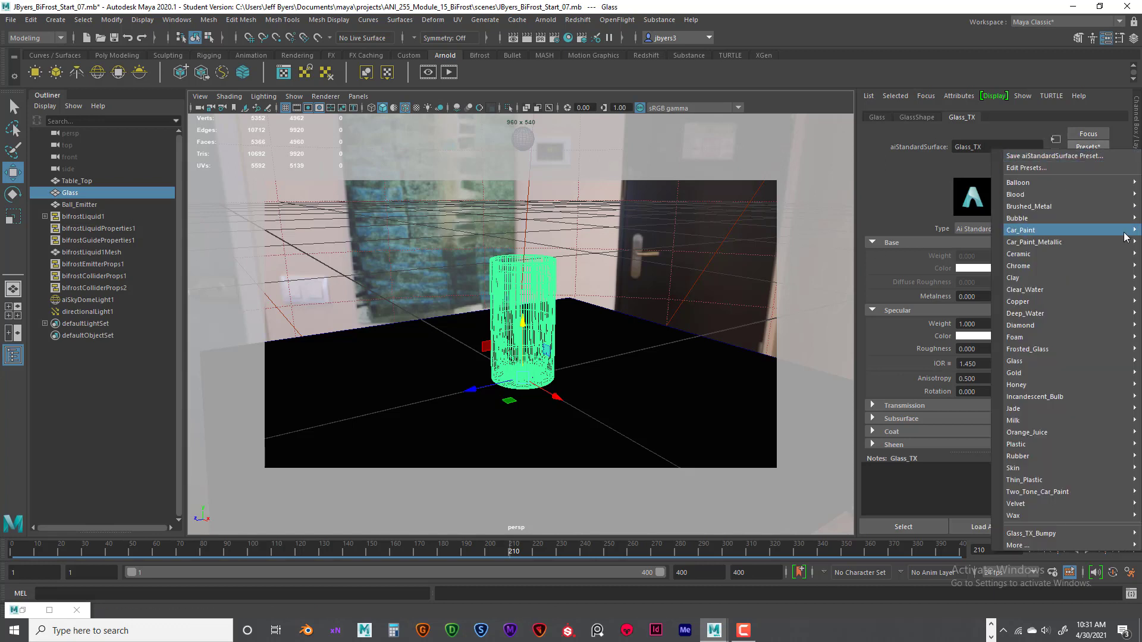
mouse_move(1107, 427)
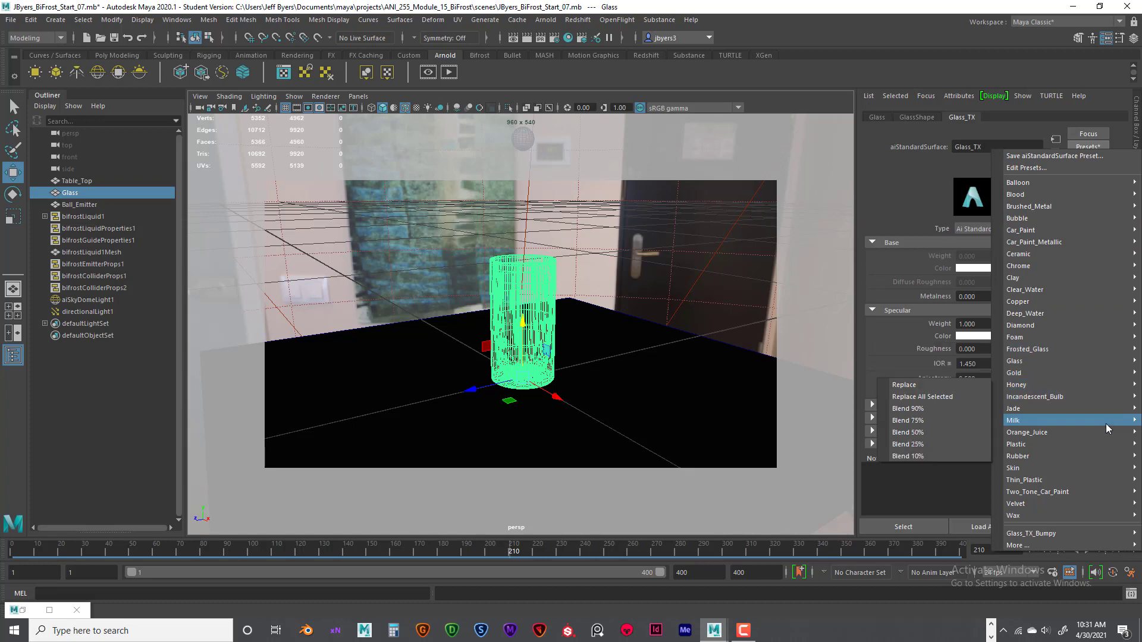
mouse_move(1023, 361)
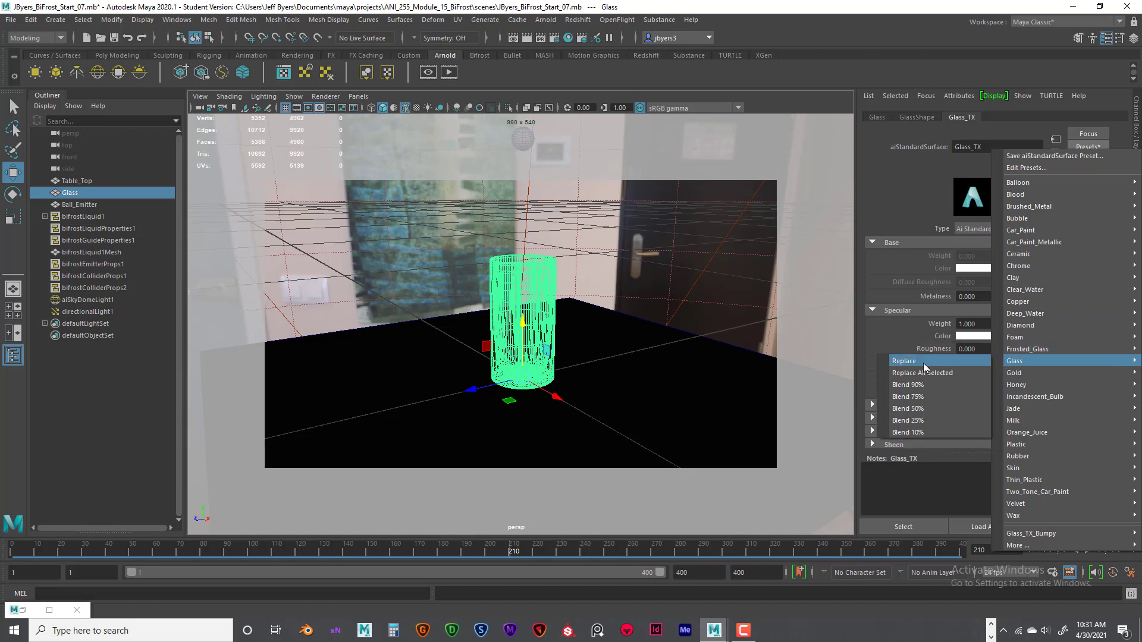
left_click(786, 103)
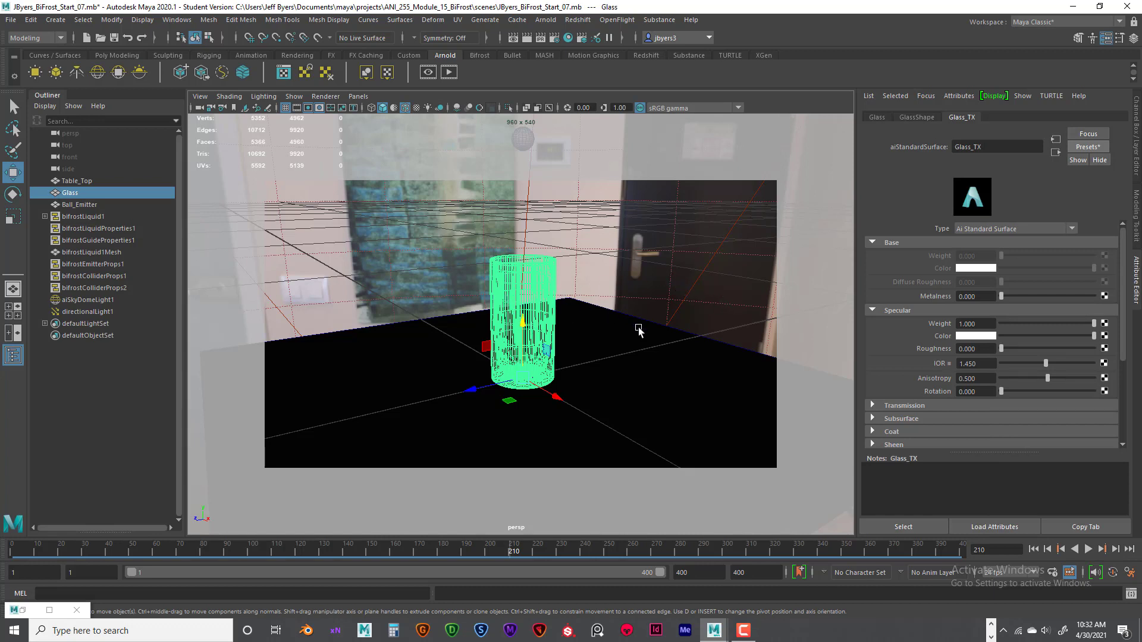
- Select the directional light and review its intensity and Arnold exposure settings
left_click(647, 364)
left_click(682, 249)
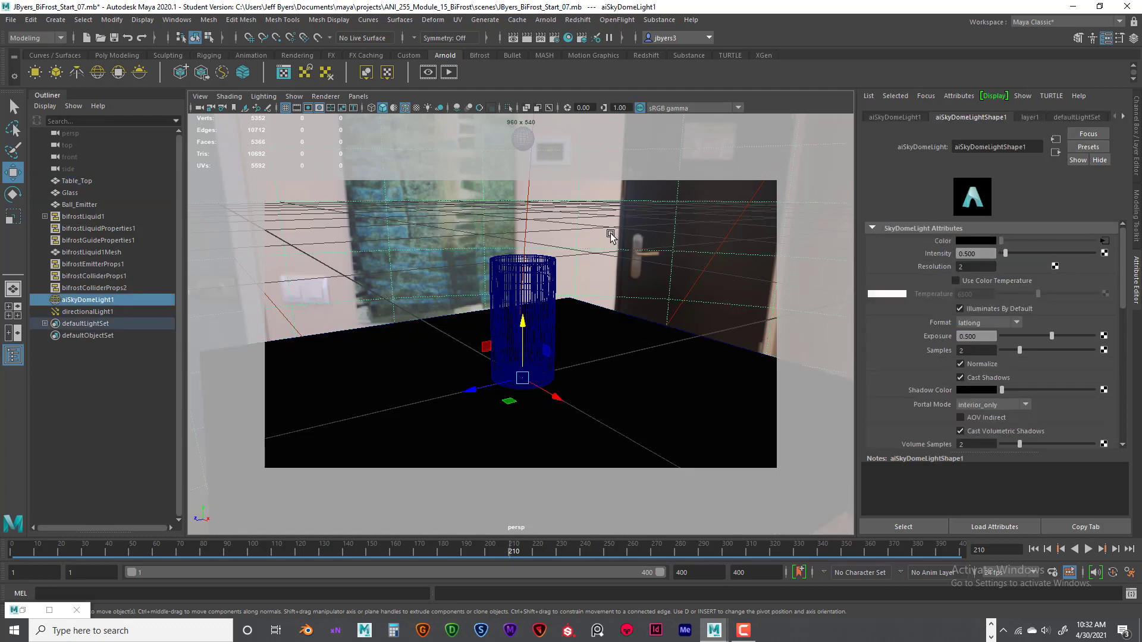
left_click(733, 233)
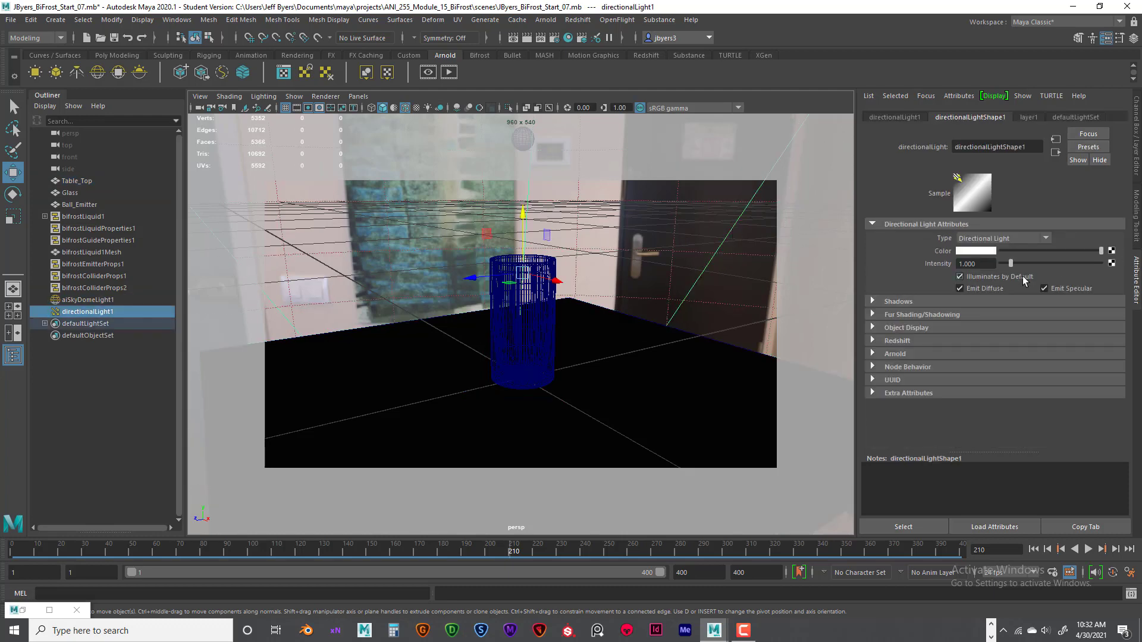
left_click(873, 353)
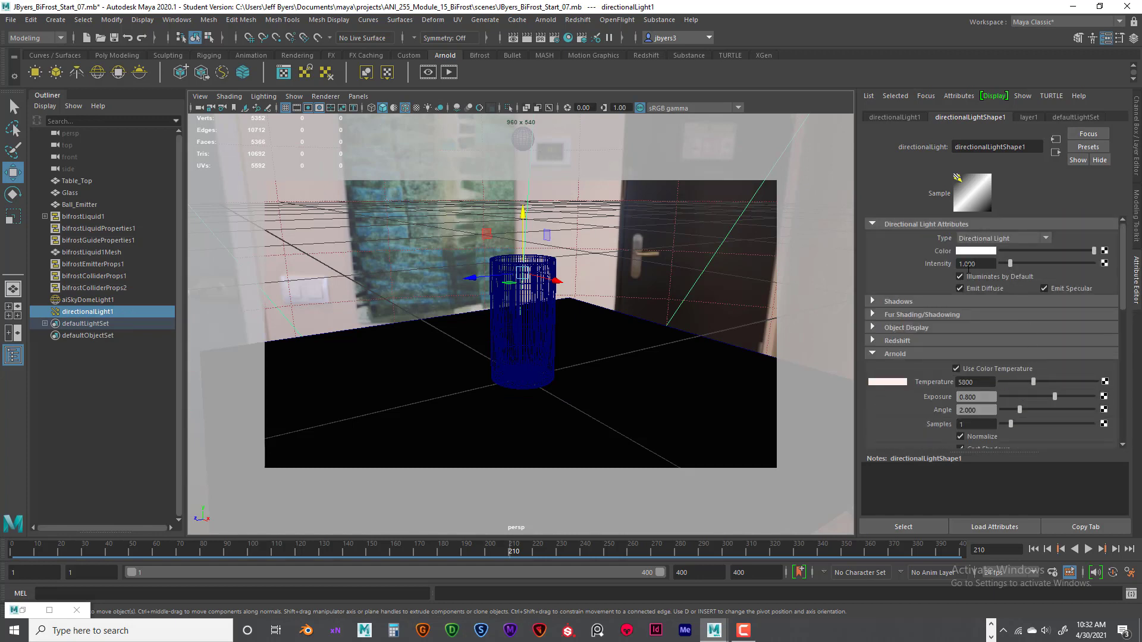
left_click(978, 264)
scroll(1011, 327, "down", 2)
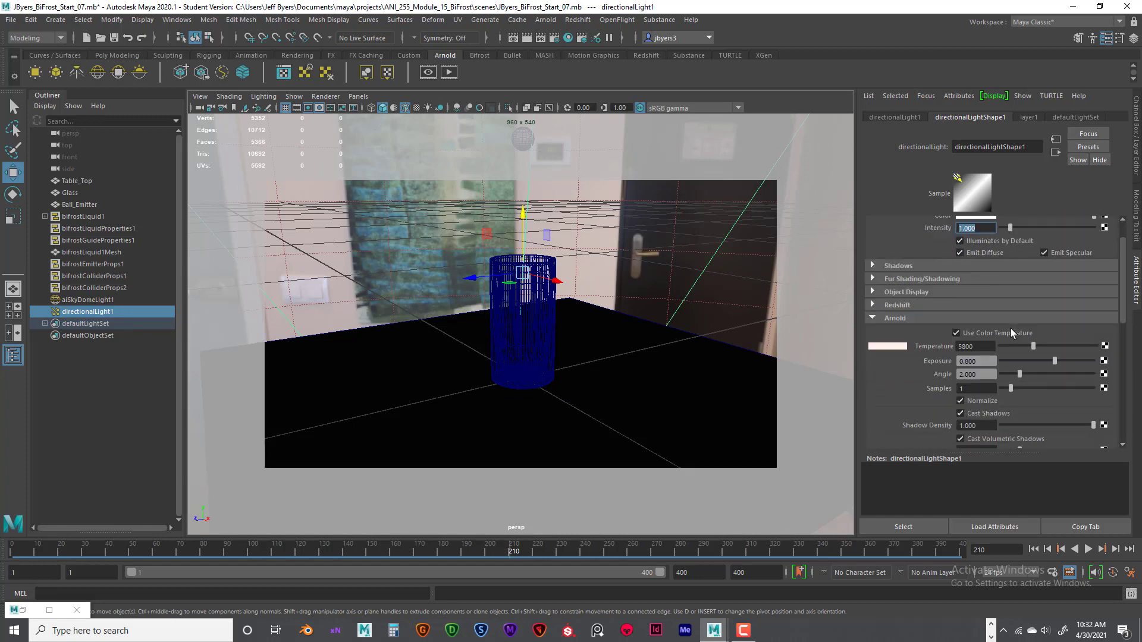
left_click(986, 361)
scroll(997, 366, "down", 2)
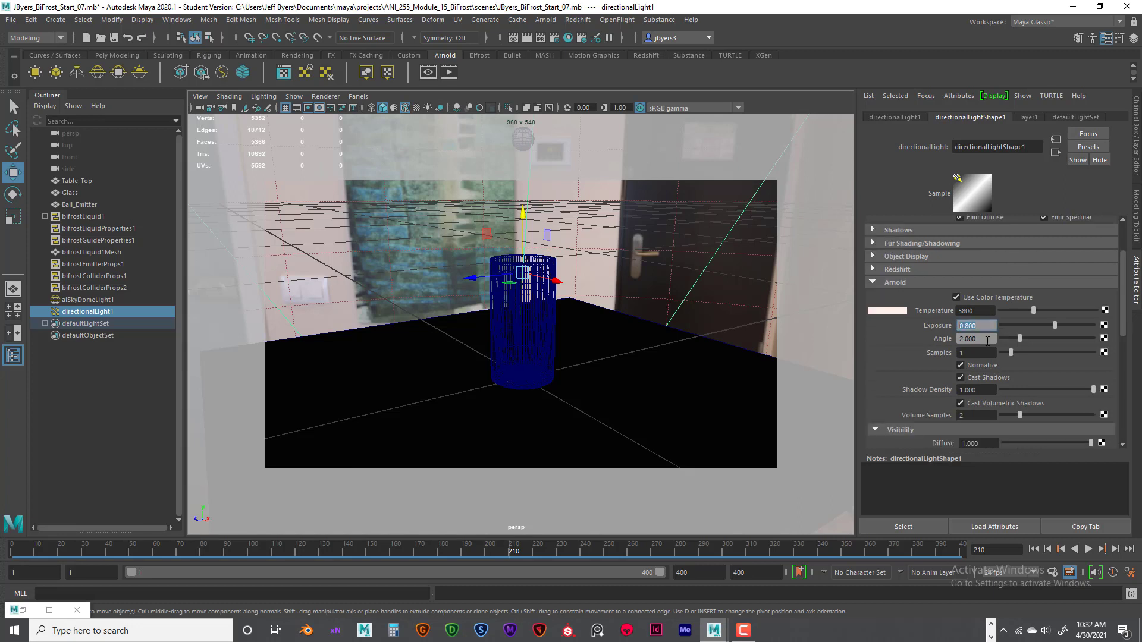
- Set the directional light's Arnold samples to 2
left_click(987, 339)
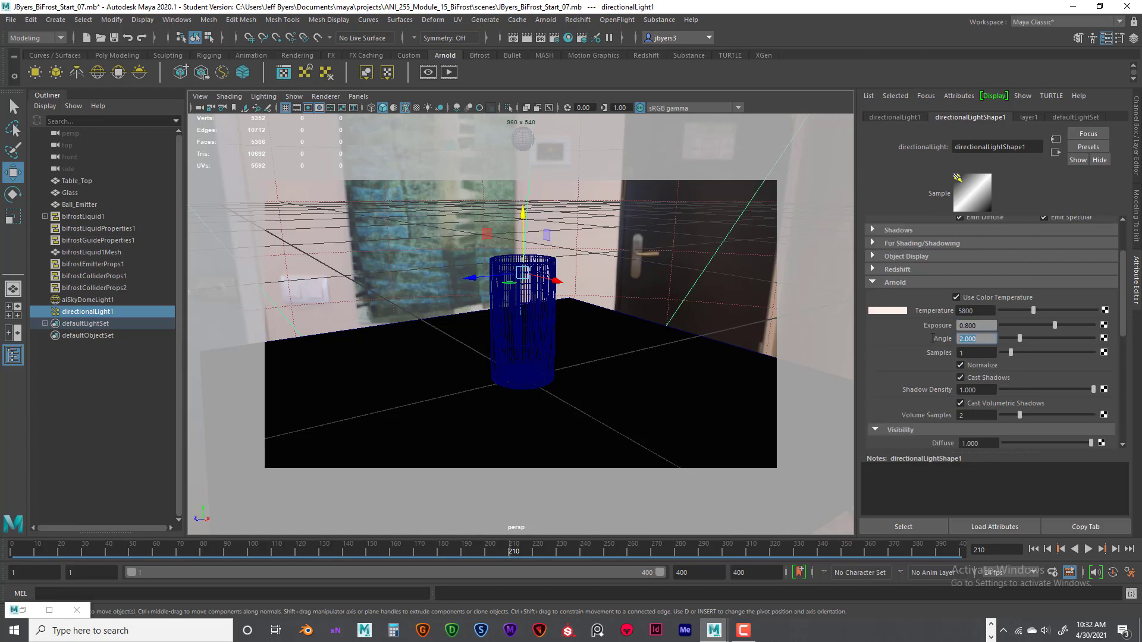
left_click(968, 353)
key("Return")
scroll(997, 394, "down", 3)
scroll(981, 375, "down", 1)
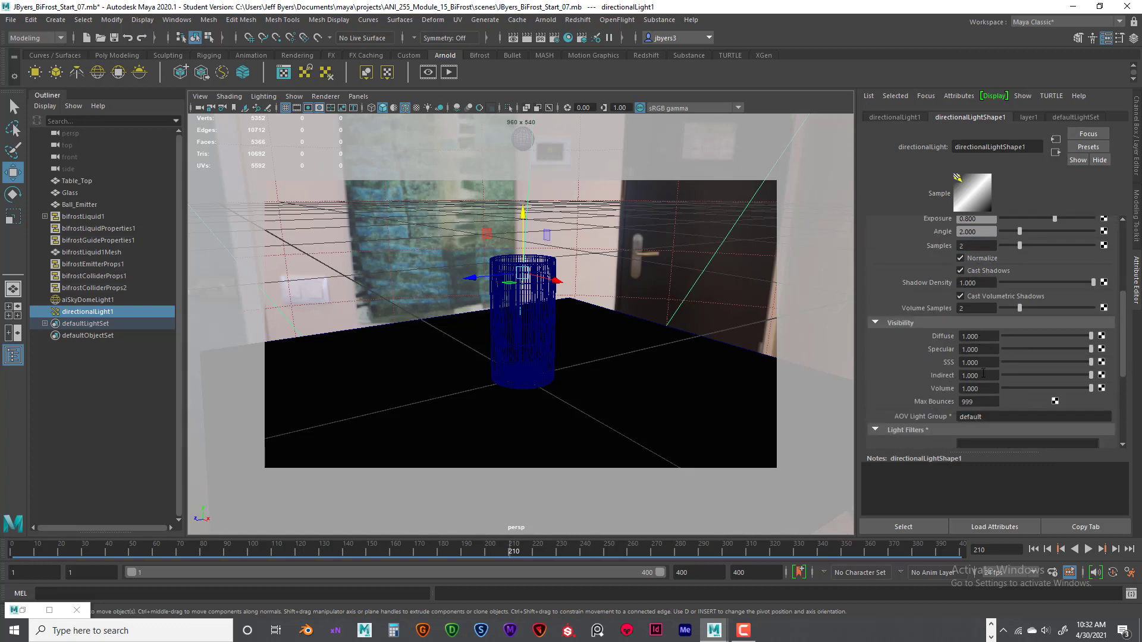
scroll(981, 368, "up", 5)
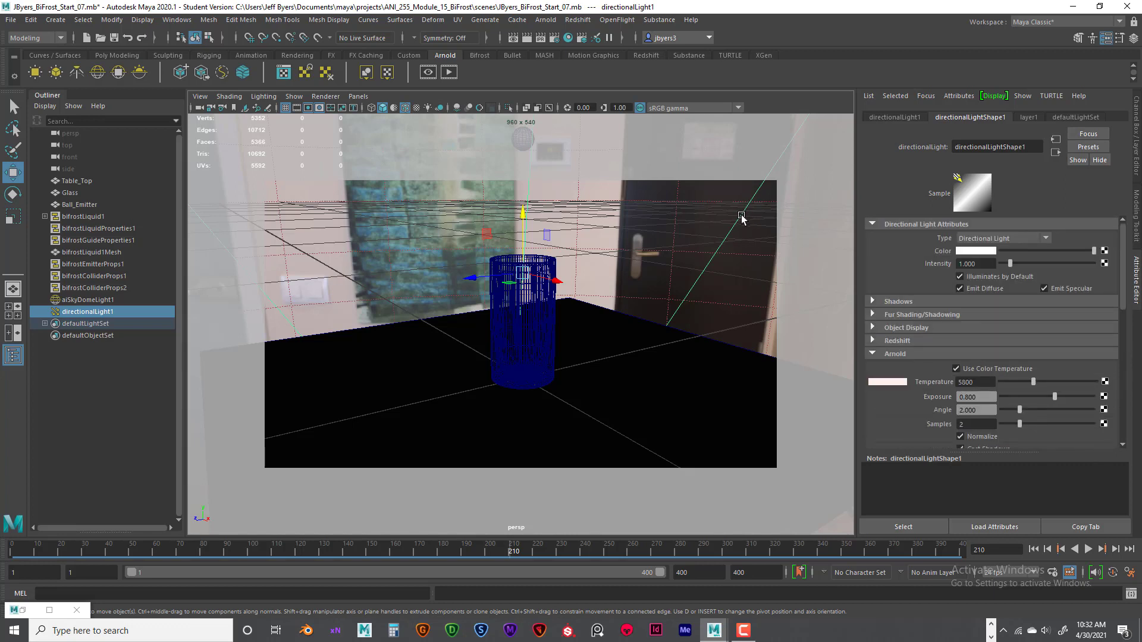
- Select the Arnold sky dome light and review its intensity and resolution, closing the Expression Editor without creating an expression
mouse_move(657, 270)
left_mouse_down("alt")
mouse_move(530, 286)
mouse_move(510, 275)
mouse_move(668, 273)
mouse_move(683, 295)
mouse_move(650, 305)
mouse_move(749, 303)
mouse_move(633, 307)
mouse_move(650, 256)
left_mouse_up("alt")
left_click(650, 255)
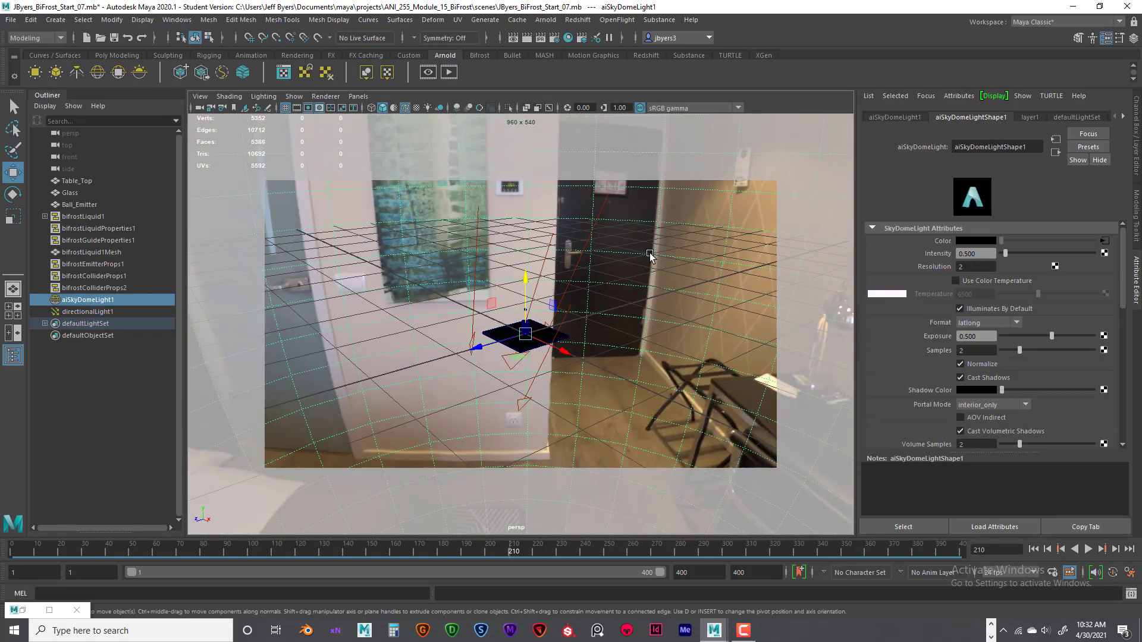
scroll(1027, 297, "down", 3)
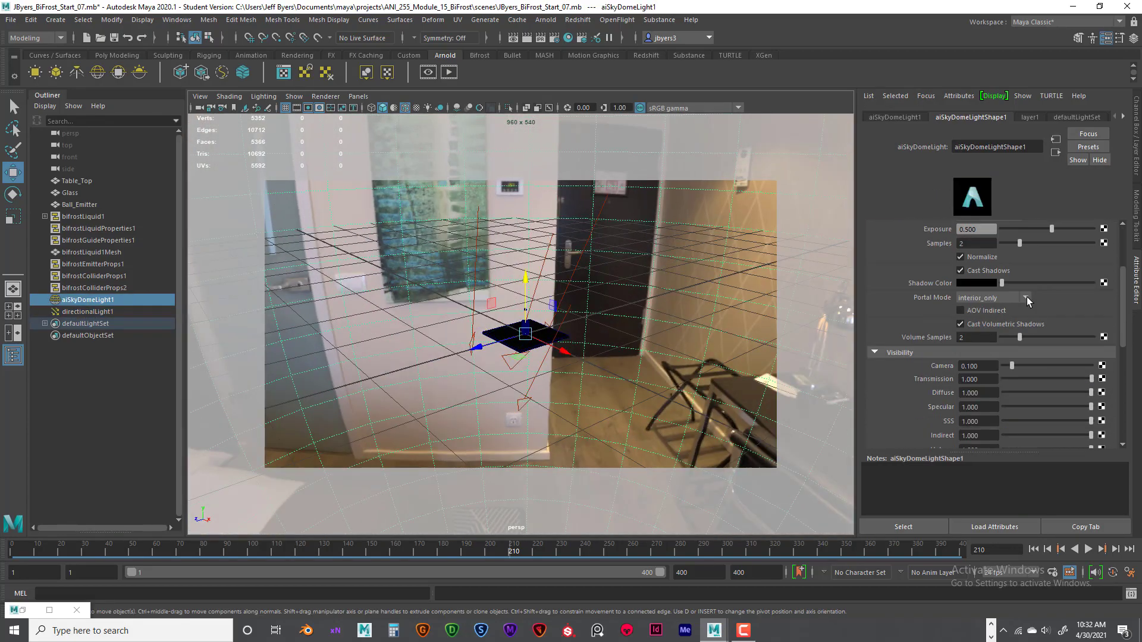
scroll(1027, 297, "up", 3)
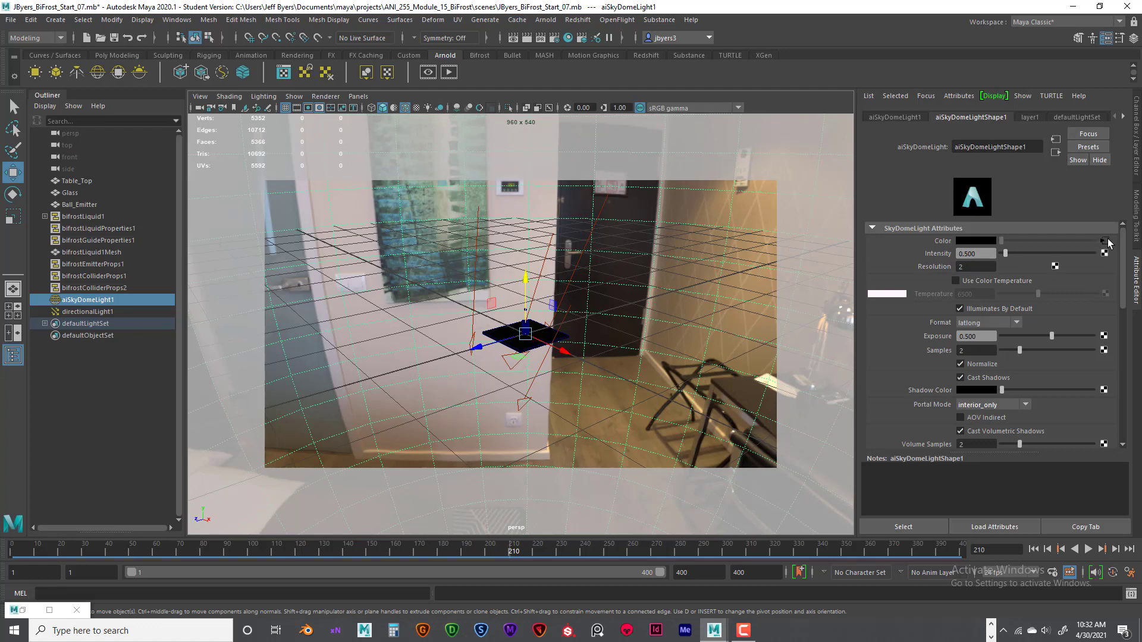
left_click(981, 253)
left_click(975, 267)
right_click_drag(966, 266, 959, 284)
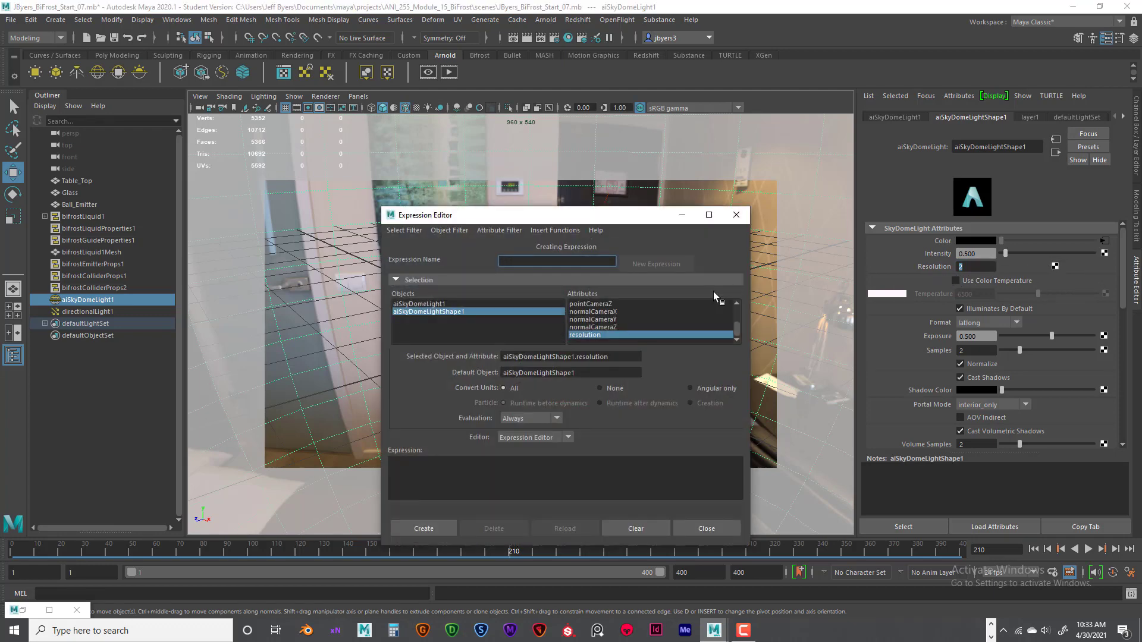
left_click(736, 215)
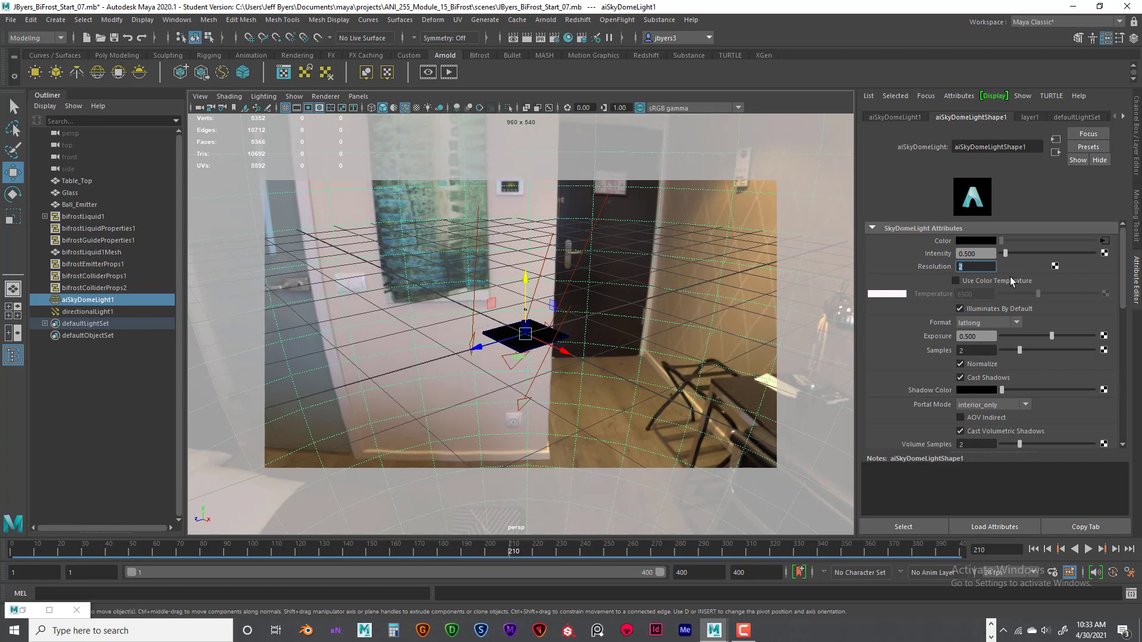
- Set the sky dome light's camera visibility to 1
scroll(1073, 304, "down", 2)
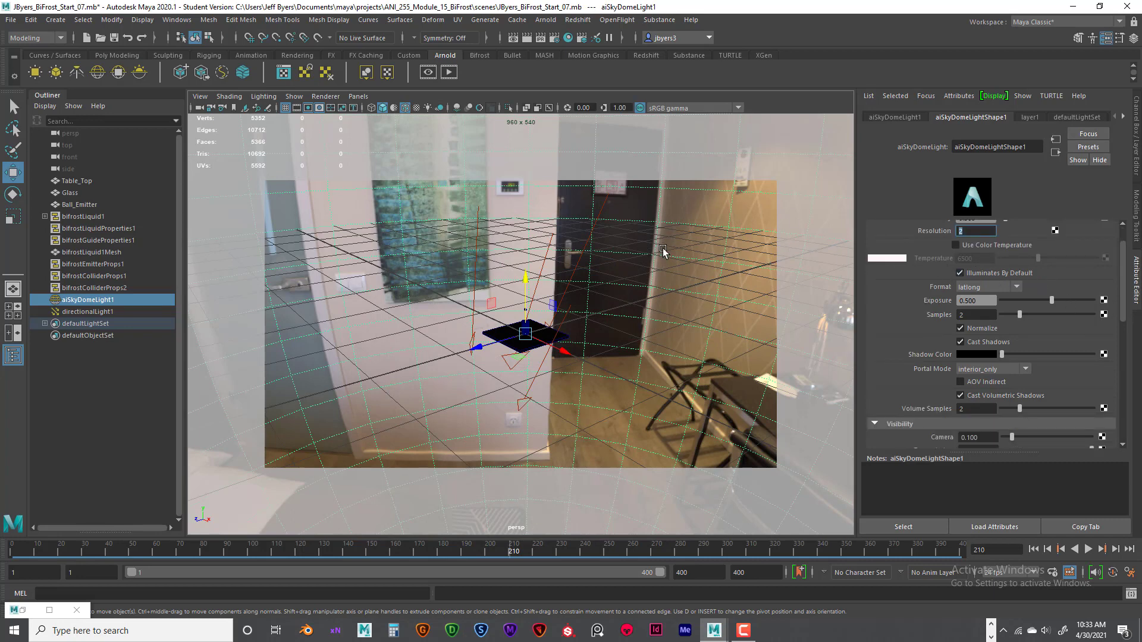
scroll(1028, 270, "down", 2)
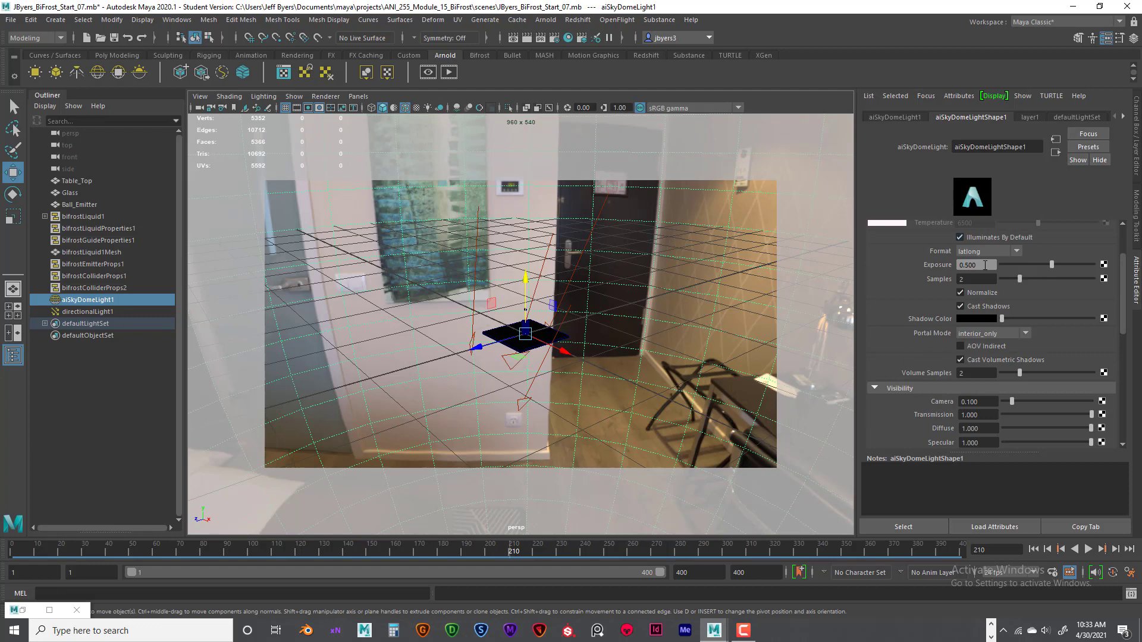
left_click_drag(976, 265, 945, 281)
scroll(1025, 310, "down", 2)
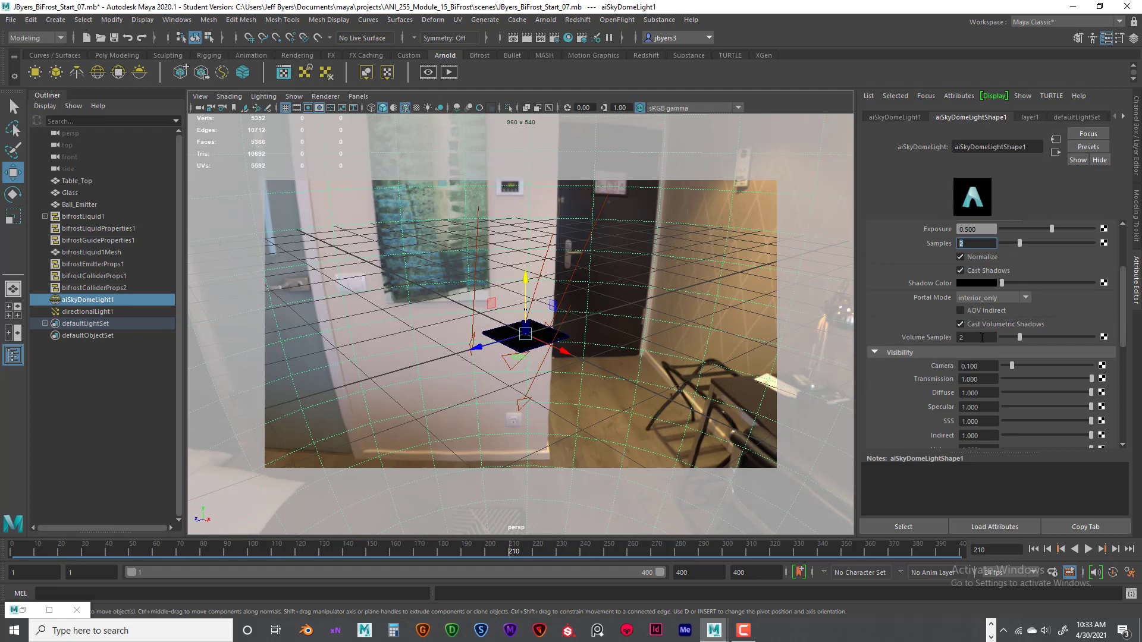
left_click_drag(992, 366, 963, 368)
type("1")
key("Return")
scroll(1016, 377, "up", 5)
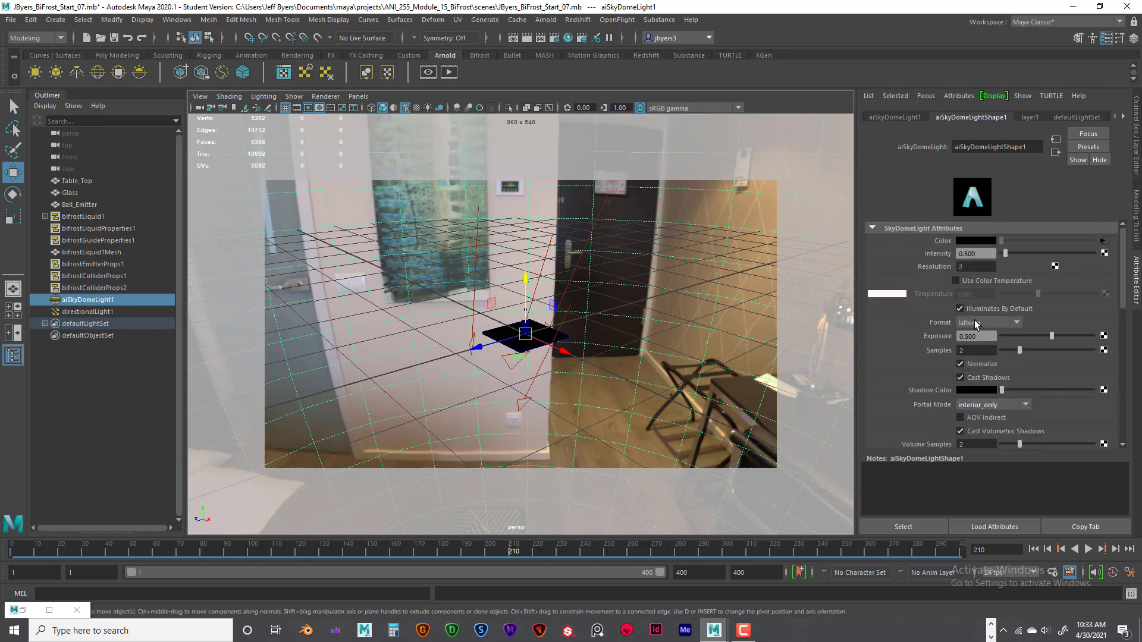
- Compare the sky dome light's intensity and exposure settings and read through its visibility attributes
double_click(979, 254)
double_click(986, 337)
double_click(980, 254)
double_click(987, 338)
double_click(979, 255)
double_click(986, 336)
scroll(1051, 369, "down", 2)
scroll(1050, 369, "down", 3)
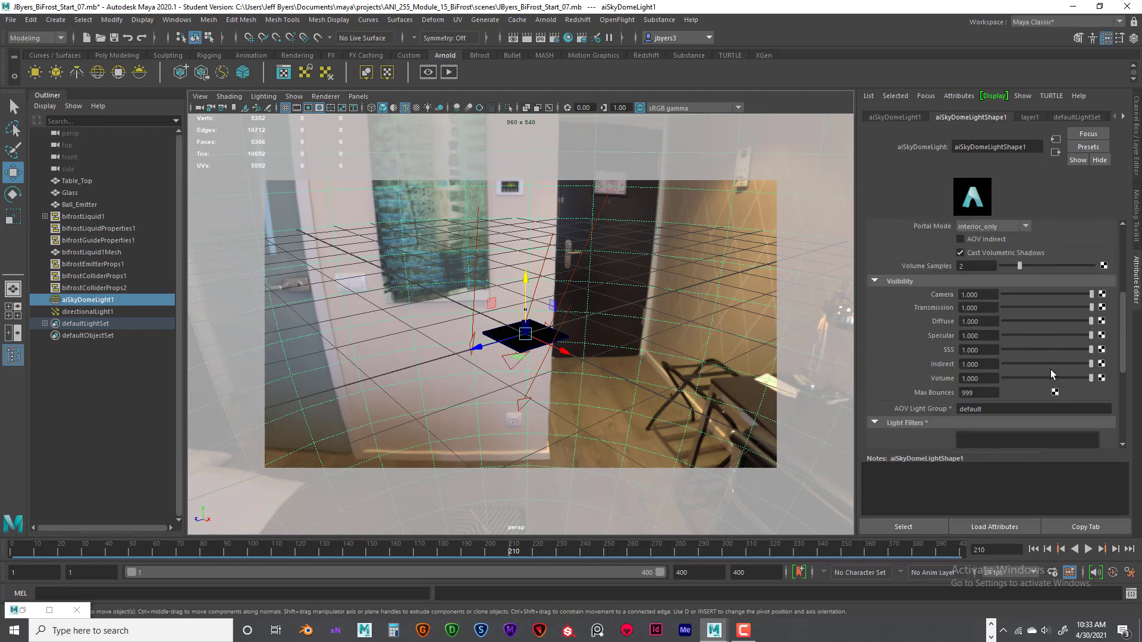
scroll(1051, 369, "down", 2)
scroll(1050, 369, "up", 3)
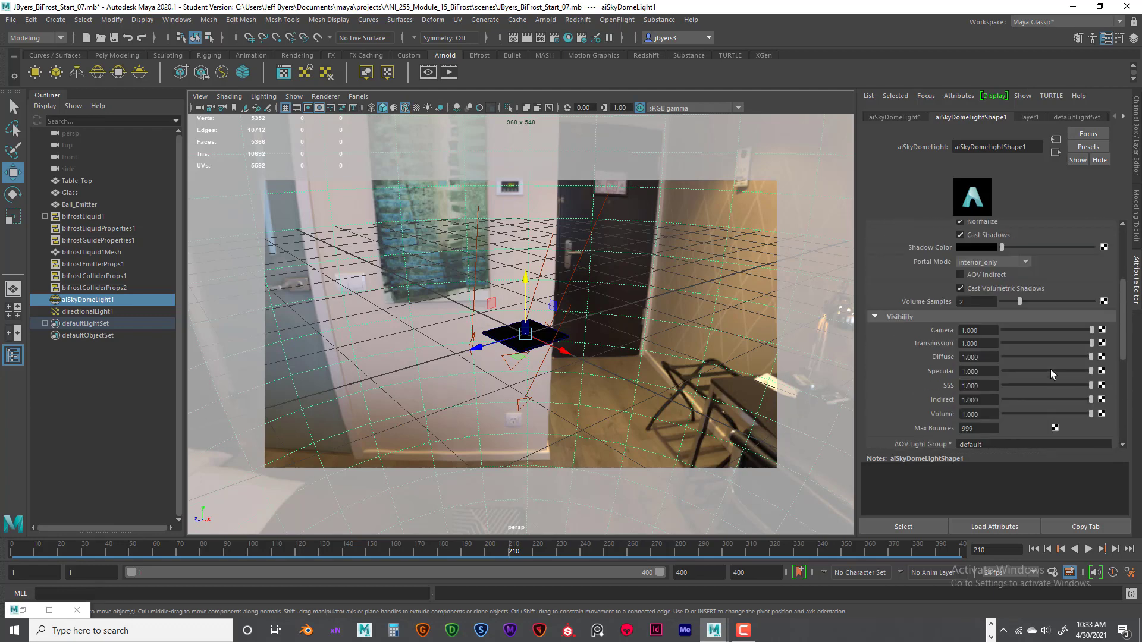
scroll(1051, 369, "up", 3)
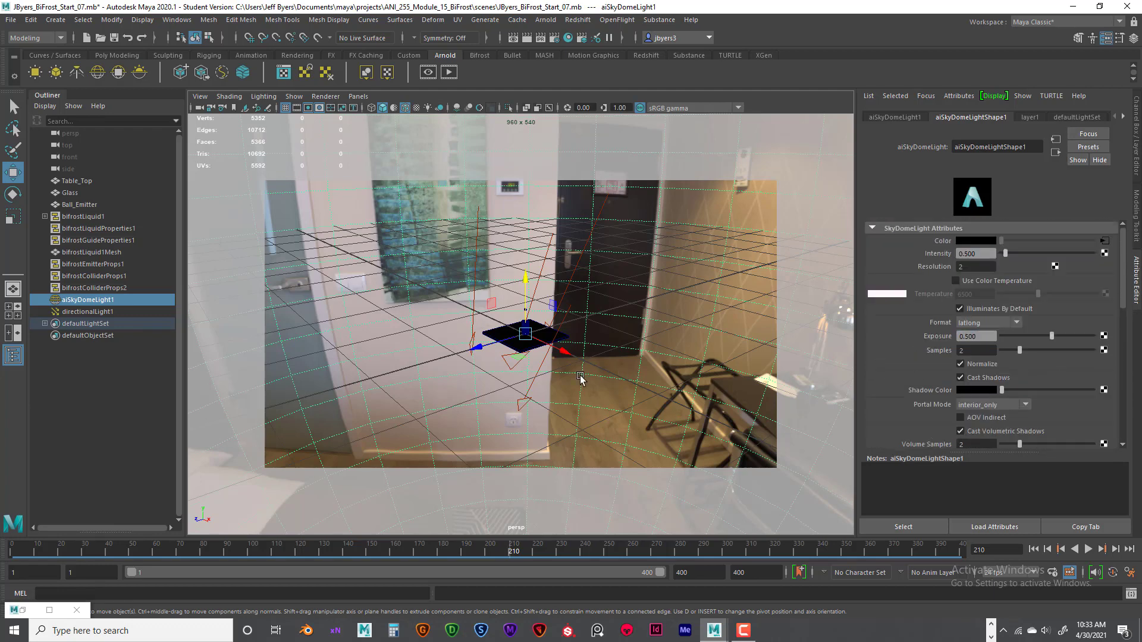
- Recall the Camera_FIN bookmark and select the table top
left_click_drag(556, 380, 589, 374, "alt")
left_click(200, 96)
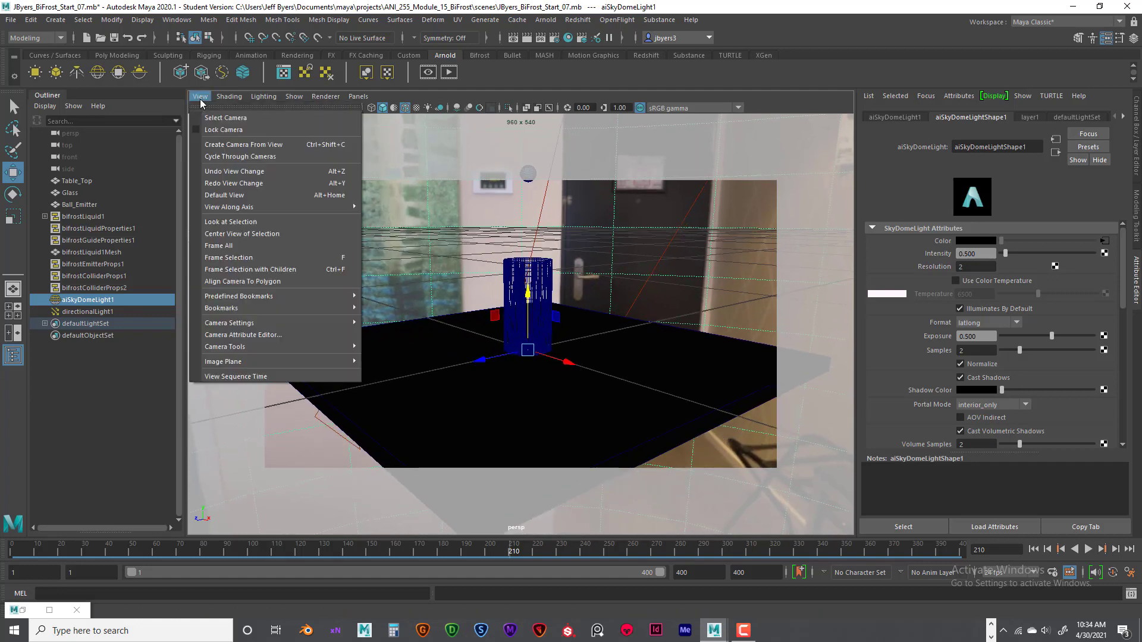
mouse_move(236, 311)
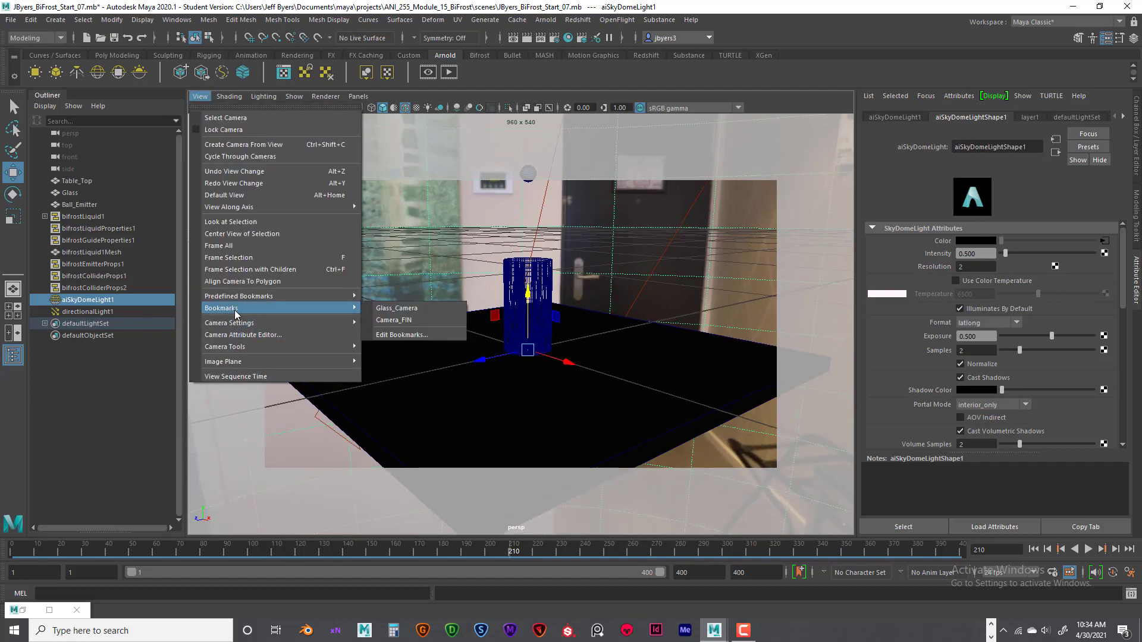
left_click(397, 322)
left_click(694, 409)
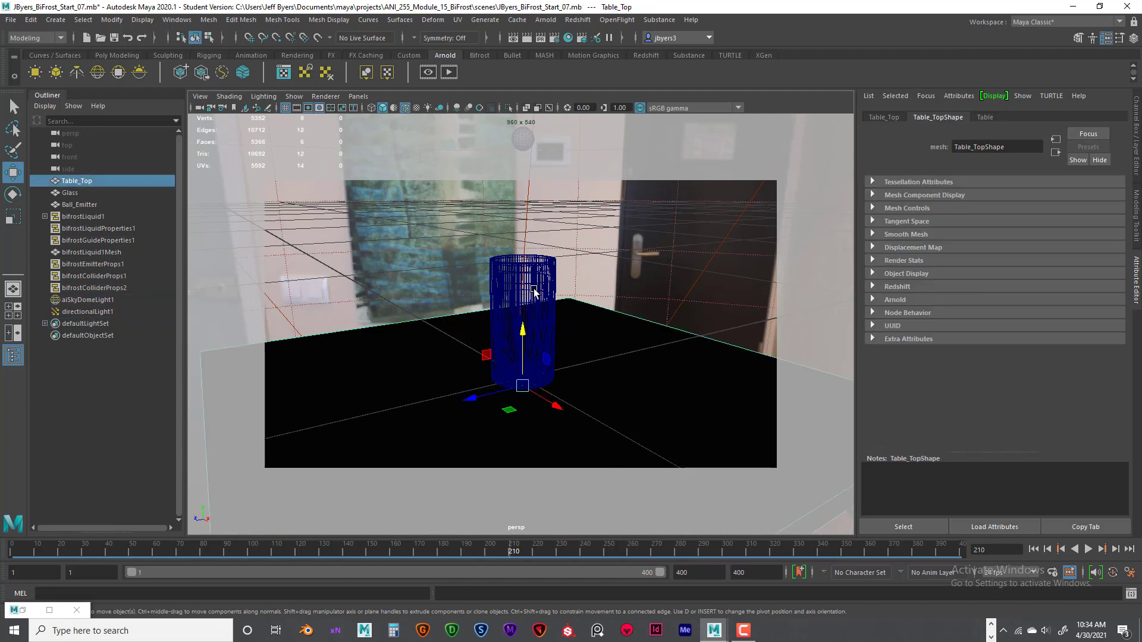